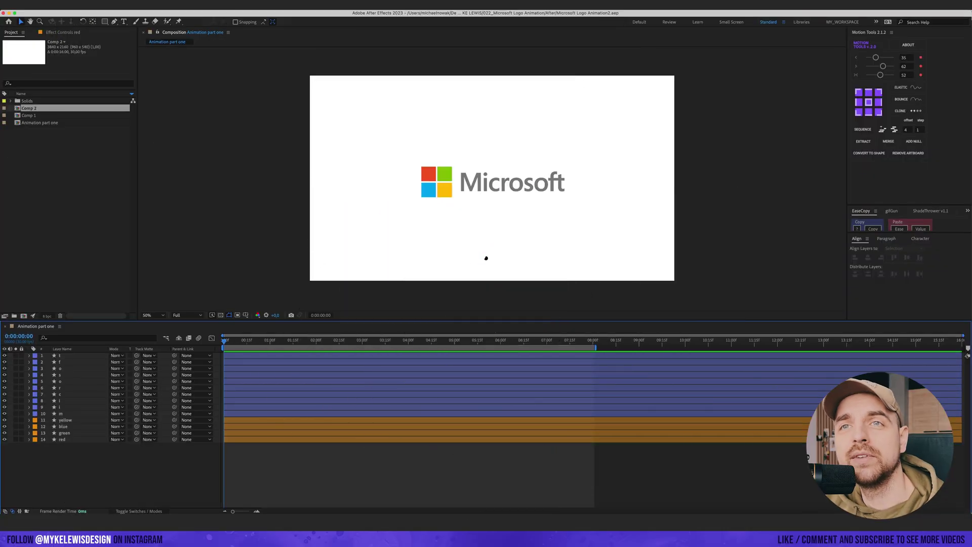
- Review the size, frame rate and duration in the composition settings of Animation part one
left_click(108, 4)
left_click(113, 28)
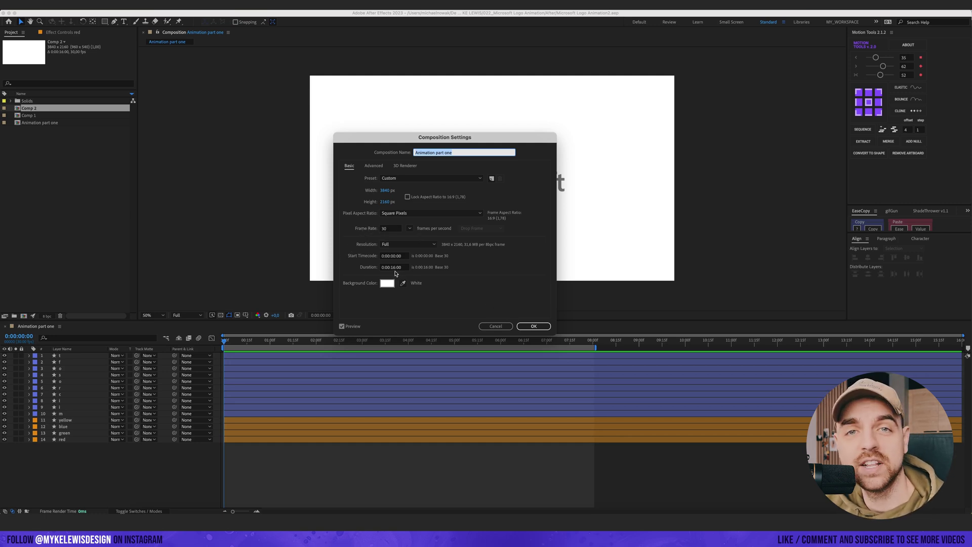
left_click(533, 324)
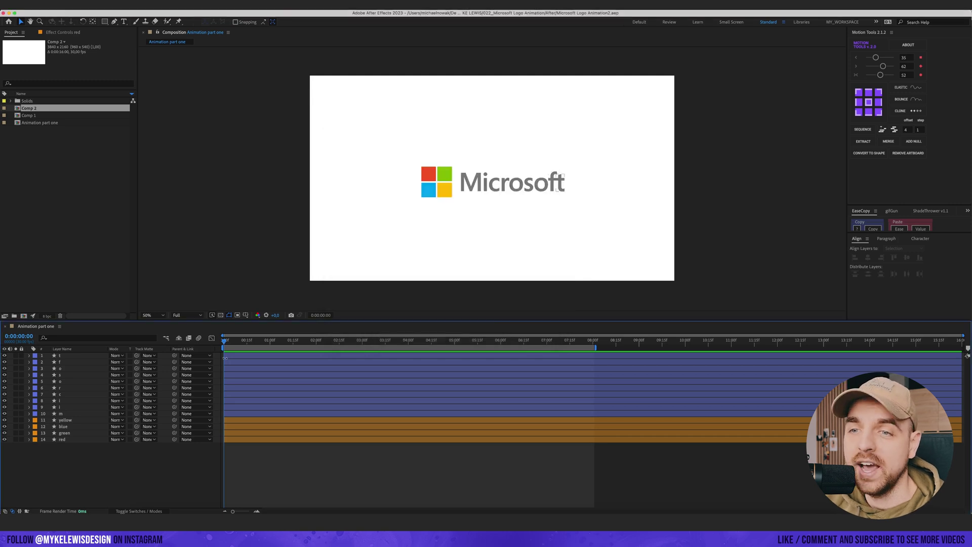
- Examine the logo artwork and how its letter and coloured square layers are separated in the composition
left_click_drag(122, 491, 77, 353)
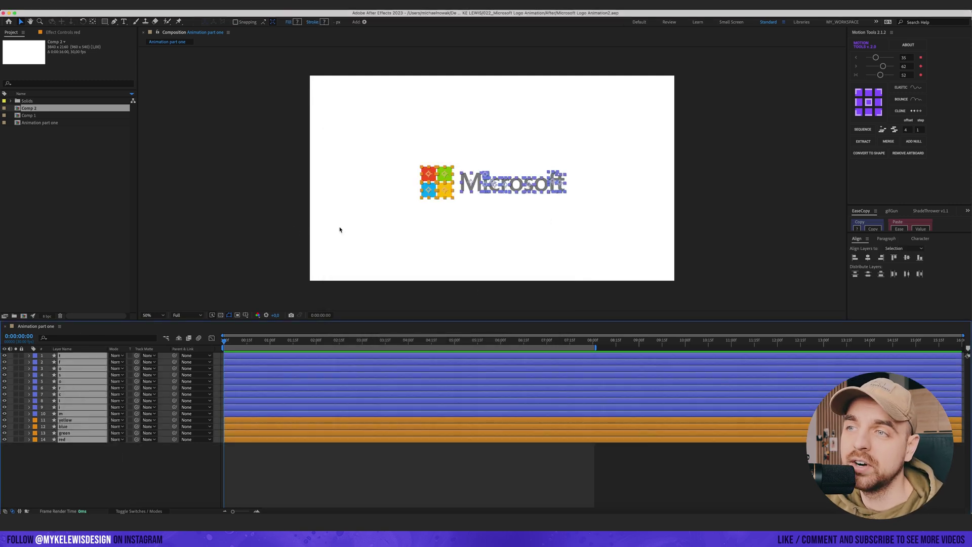
left_click(527, 276)
left_click_drag(521, 211, 518, 210)
scroll(515, 207, "up", 1)
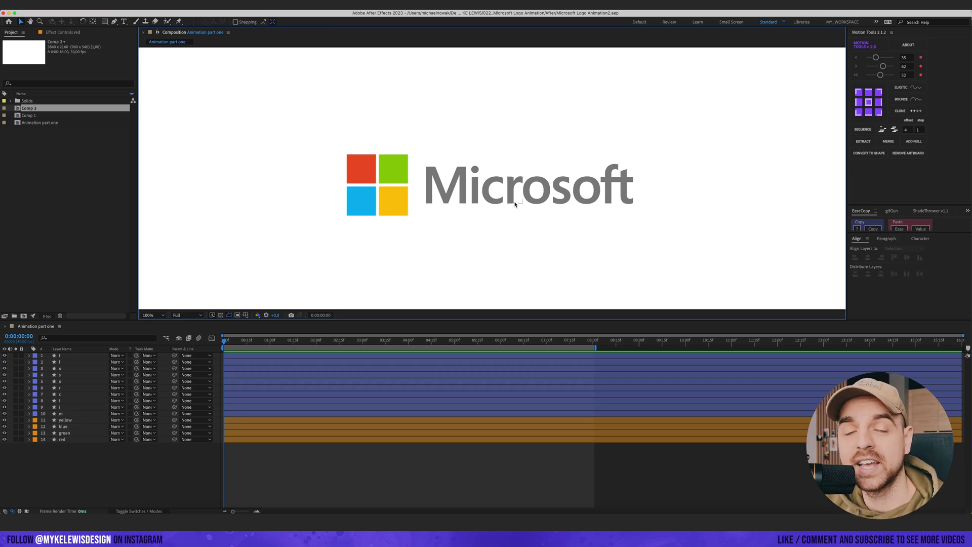
key("comma")
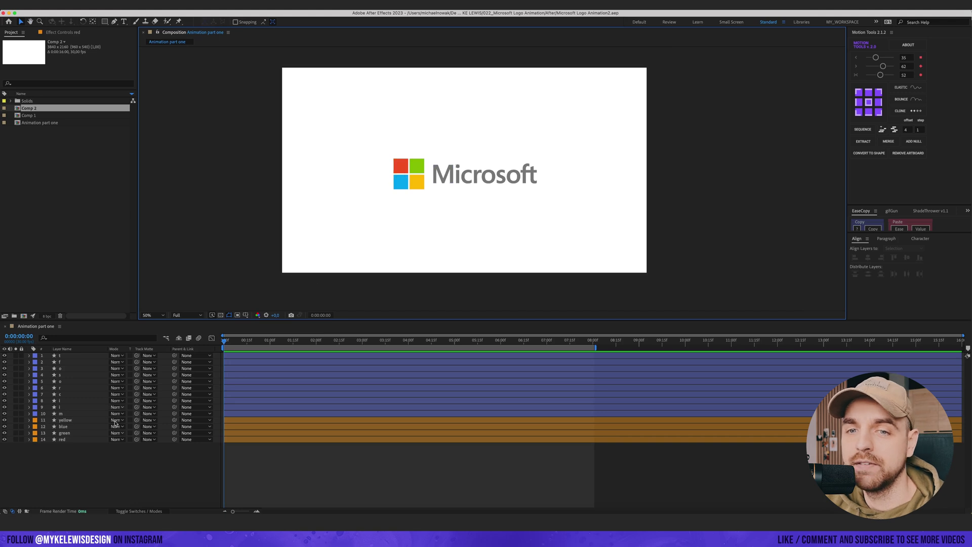
left_click(75, 413)
left_click(76, 355, "shift")
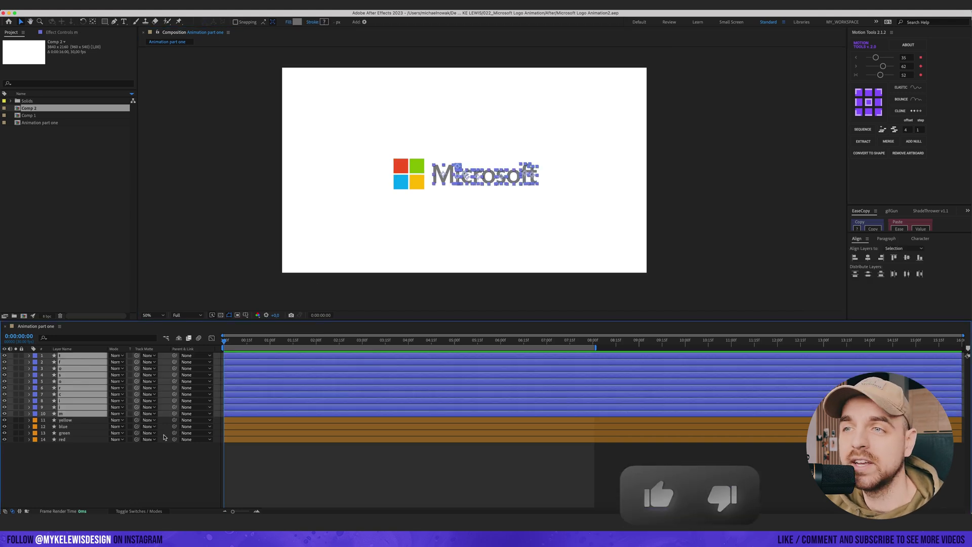
key("period")
left_click_drag(65, 484, 66, 422)
key("comma")
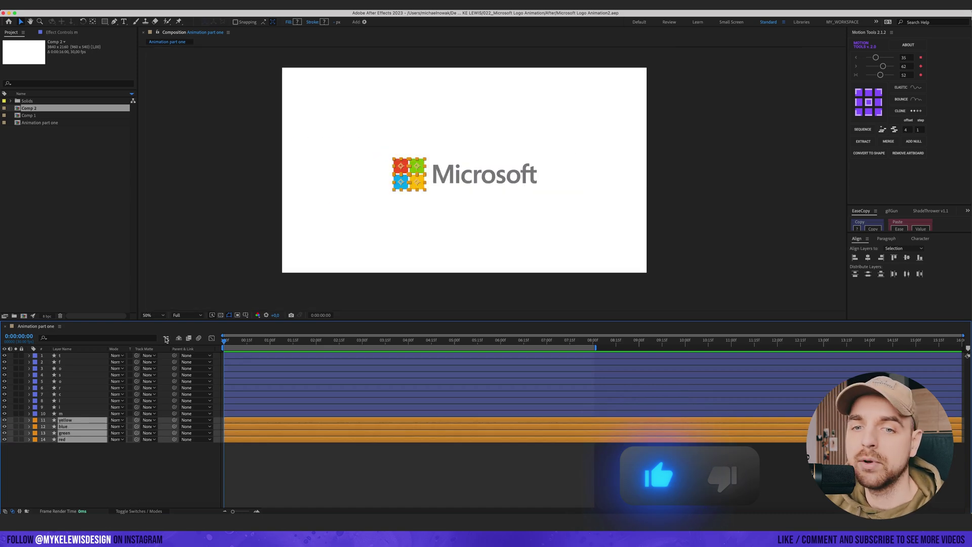
- Parent the yellow, blue, green and red square layers to a new null object, and hide the ten letter layers
left_click_drag(56, 494, 69, 424)
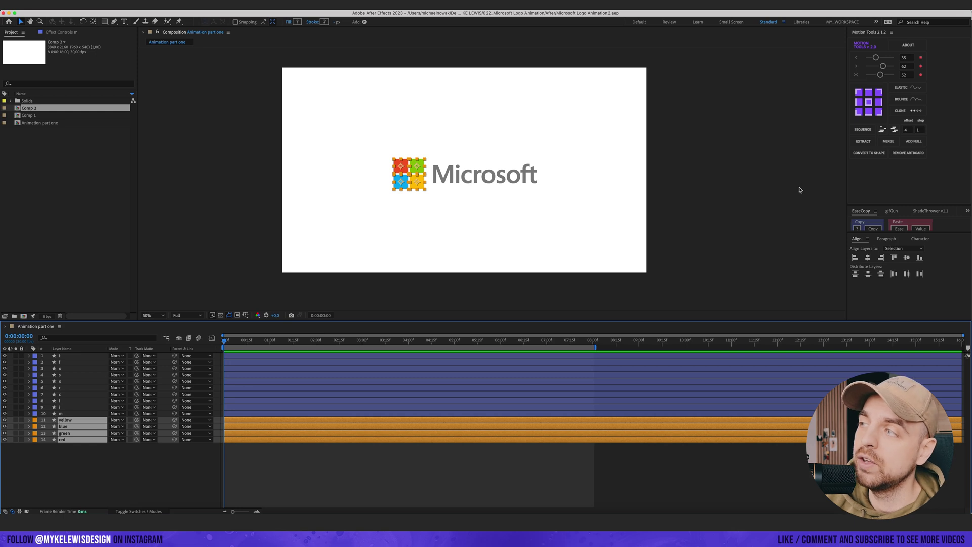
left_click(138, 9)
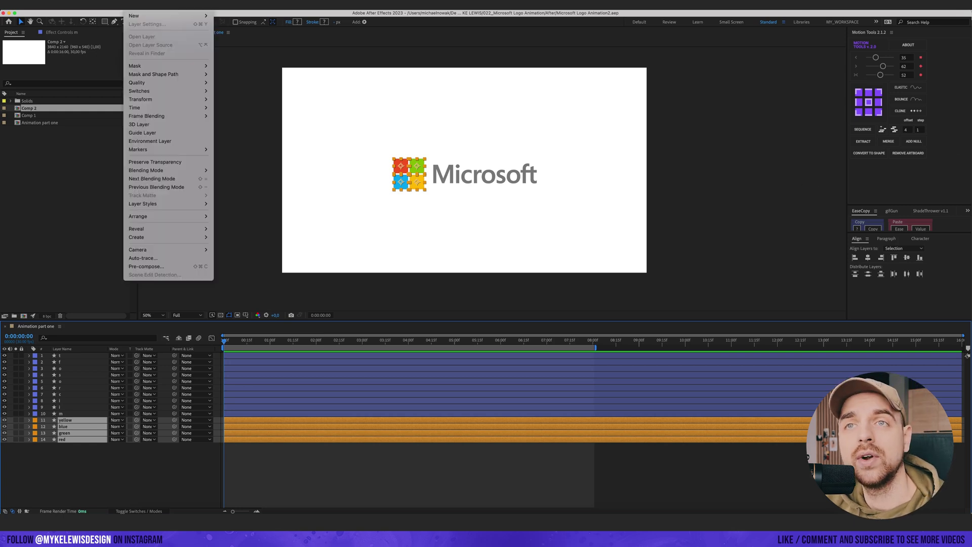
mouse_move(138, 16)
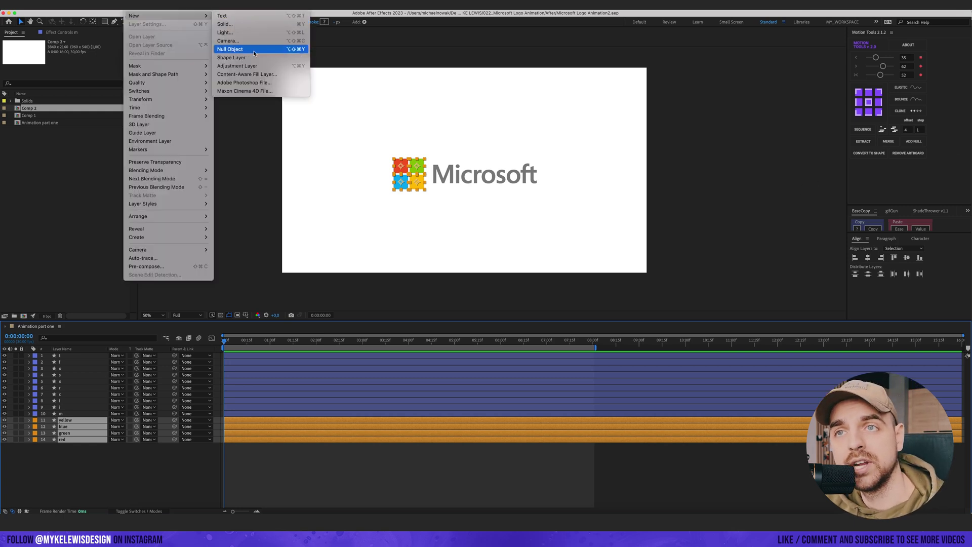
left_click(817, 76)
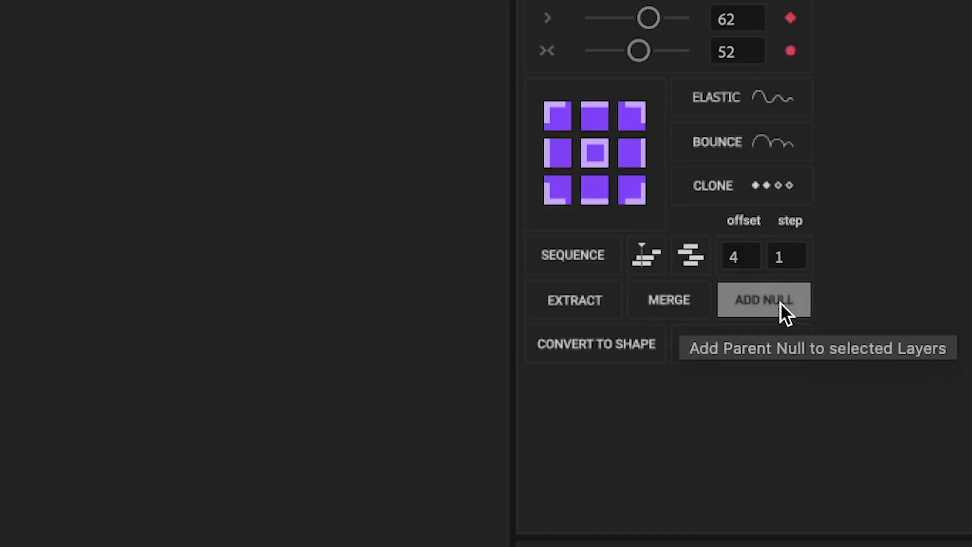
left_click(918, 143)
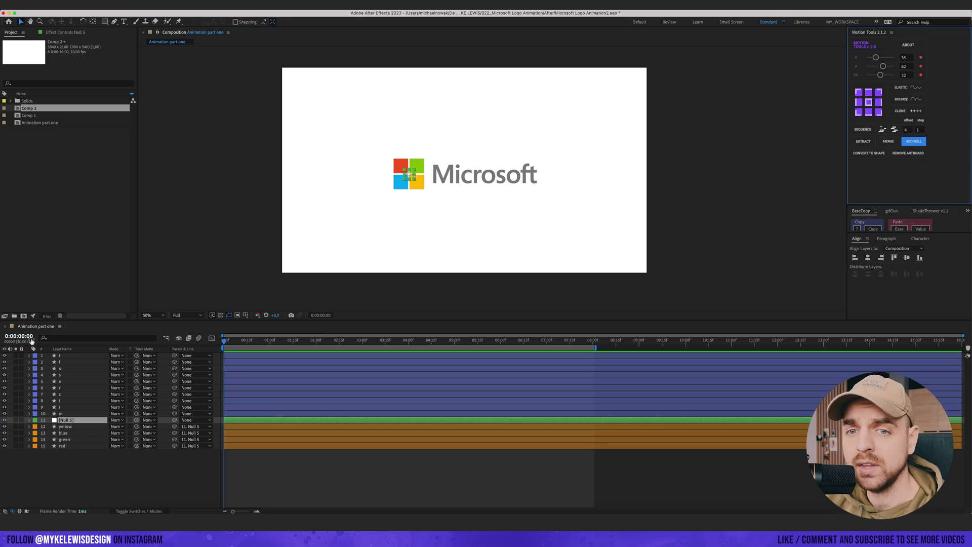
left_click_drag(4, 356, 4, 404)
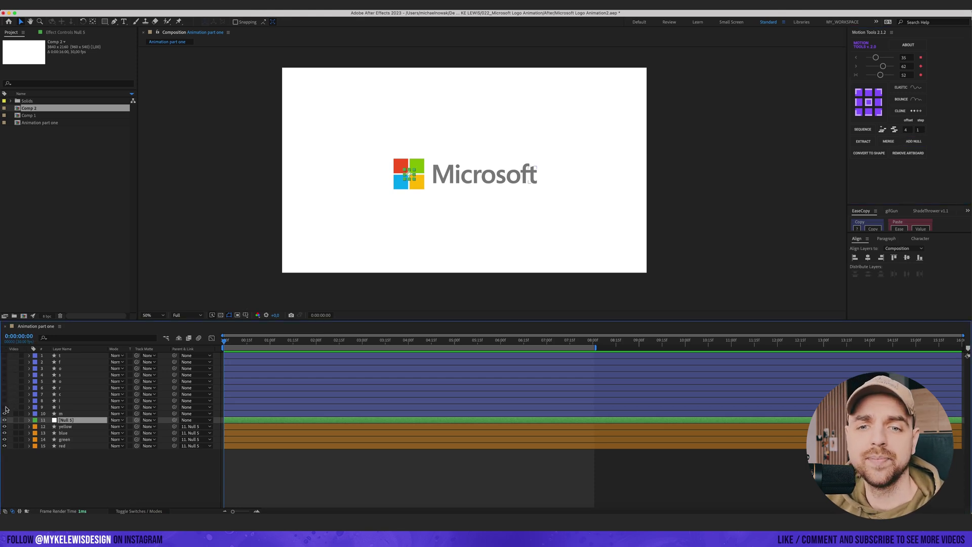
left_click(4, 413)
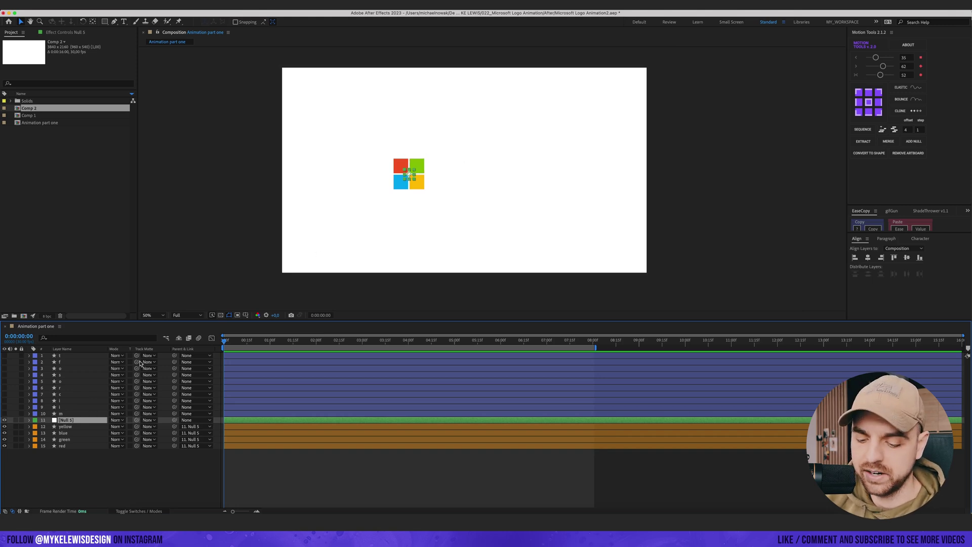
- Keyframe the null's position at 0:00:00:00, and centre the null horizontally in the composition at 0:00:01:12
key("p")
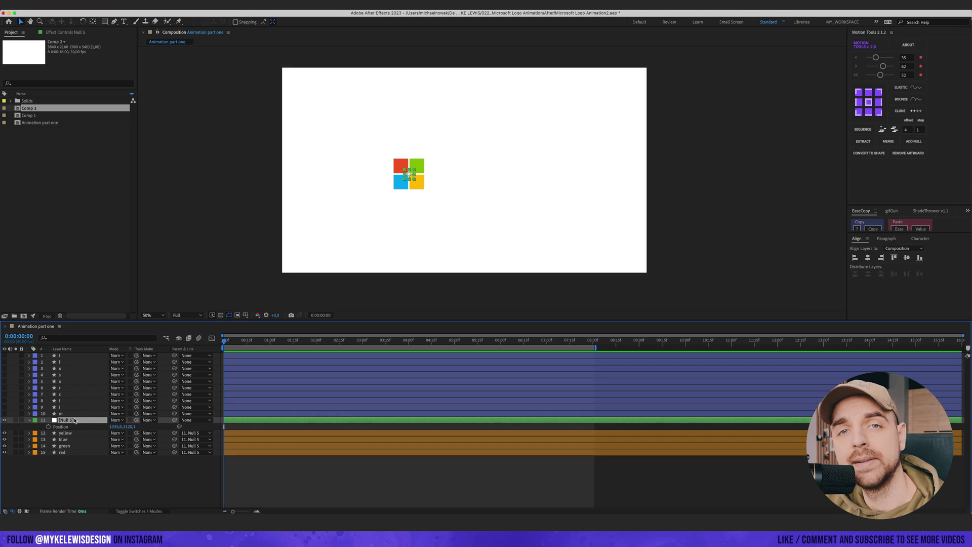
left_click(48, 426)
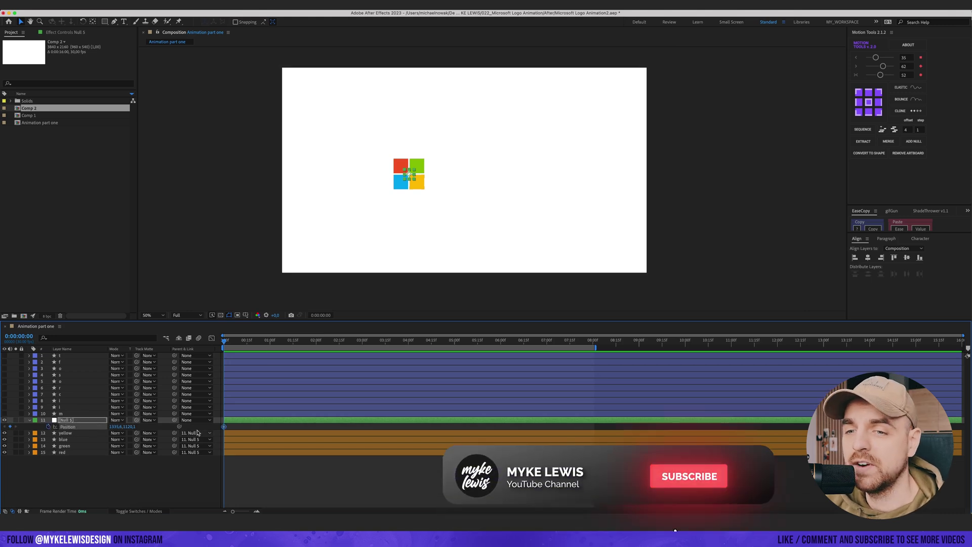
key("space")
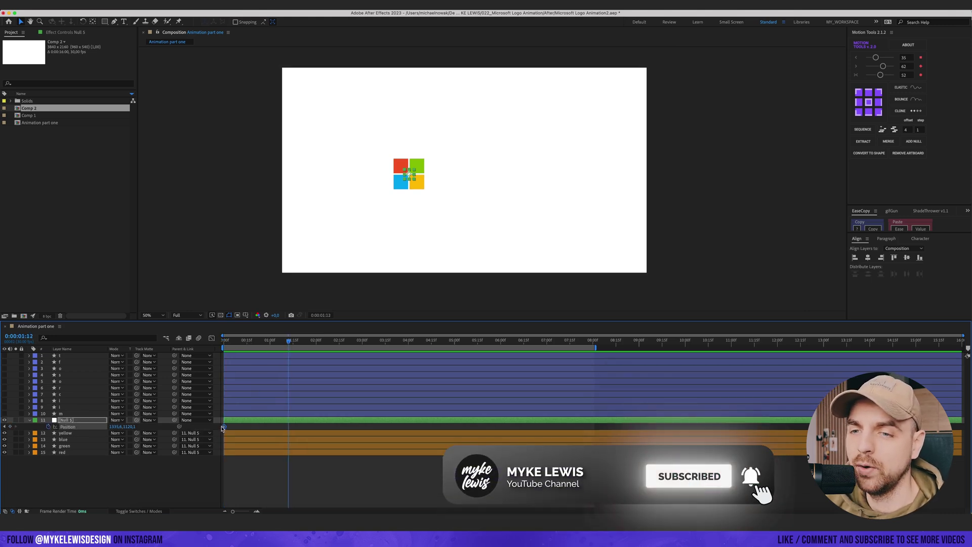
left_click(867, 257)
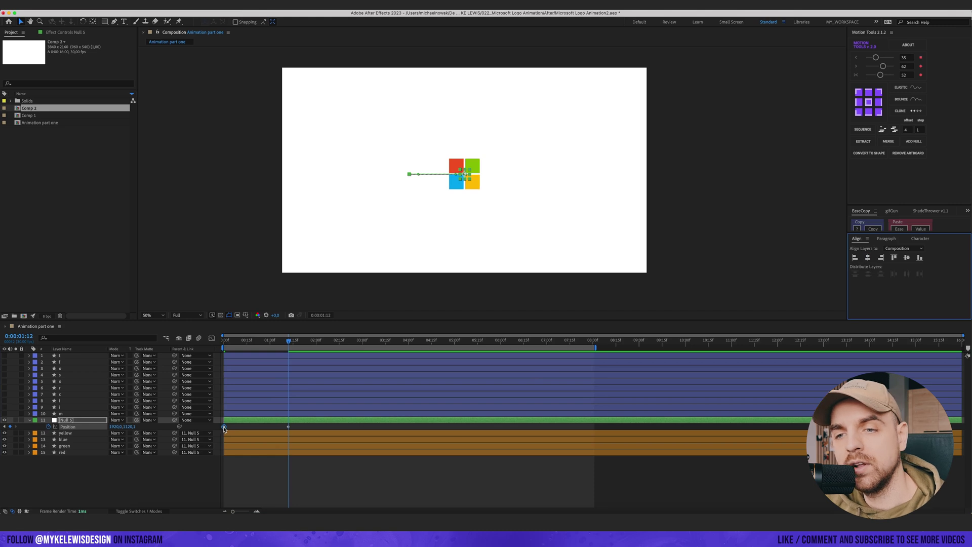
- Retime the null's position keyframes, placing the centred one at about 2.3 seconds and the original logo position at about 4.2 seconds
left_click_drag(224, 429, 417, 426)
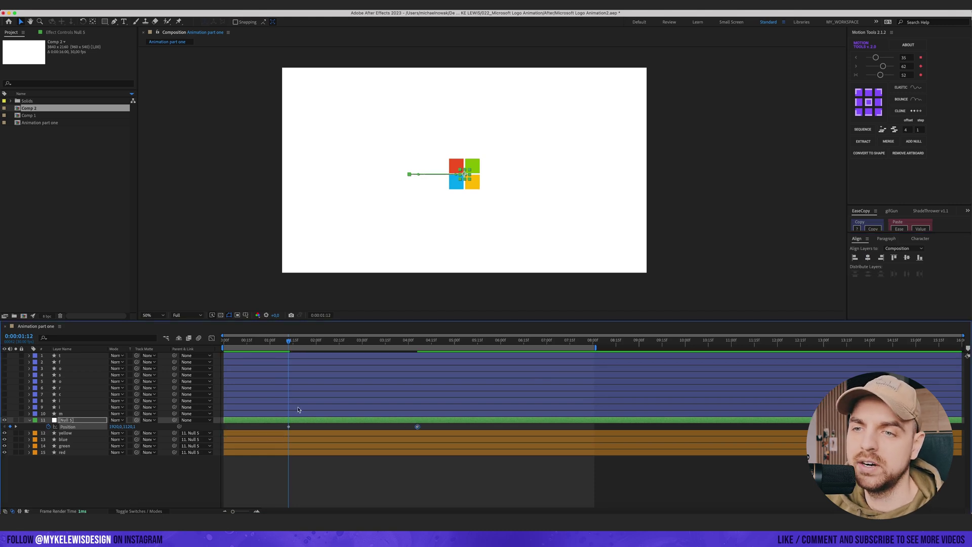
left_click_drag(290, 427, 332, 426)
left_click_drag(289, 341, 274, 349)
left_click(494, 171)
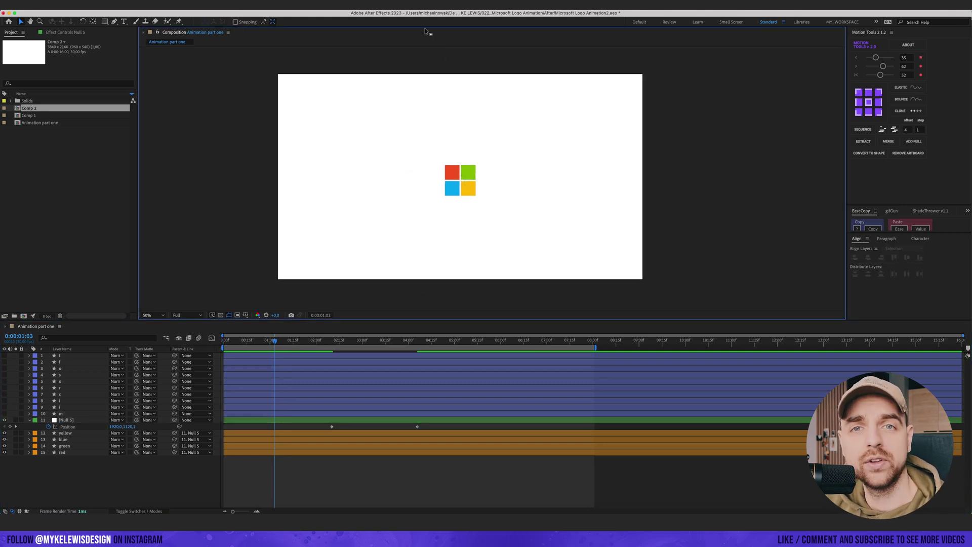
- Add position keyframes to the four square layers and move them to about 1.5 seconds
left_click_drag(84, 476, 74, 437)
key("alt+shift+p")
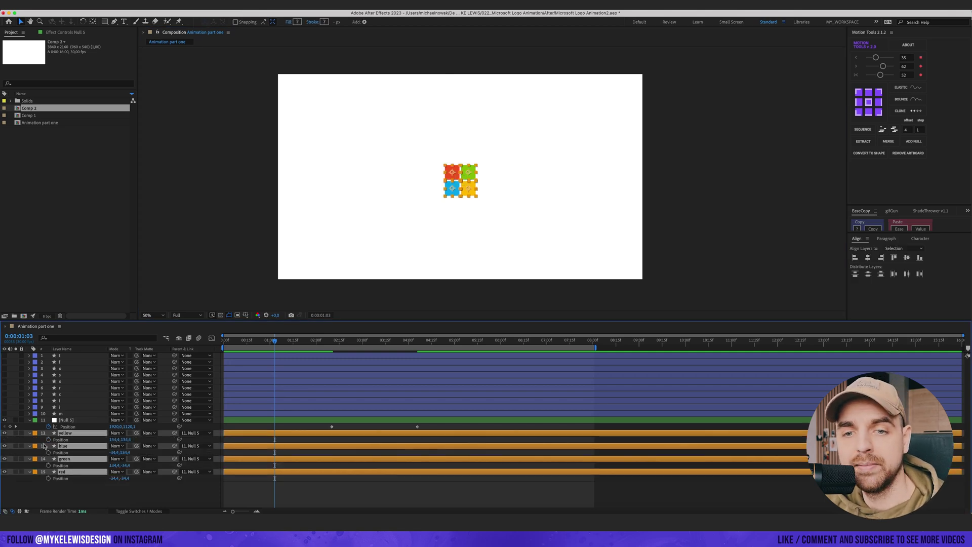
left_click_drag(278, 441, 298, 441)
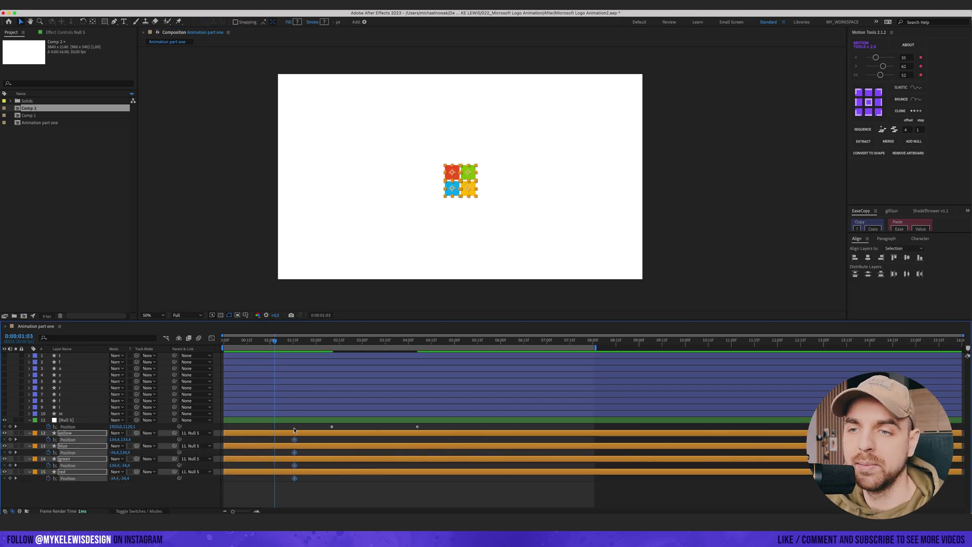
- At 0:00:00:13, keyframe the squares outside the frame: yellow below, blue to the left, green to the right and red above
left_click_drag(277, 340, 244, 344)
left_click(269, 428)
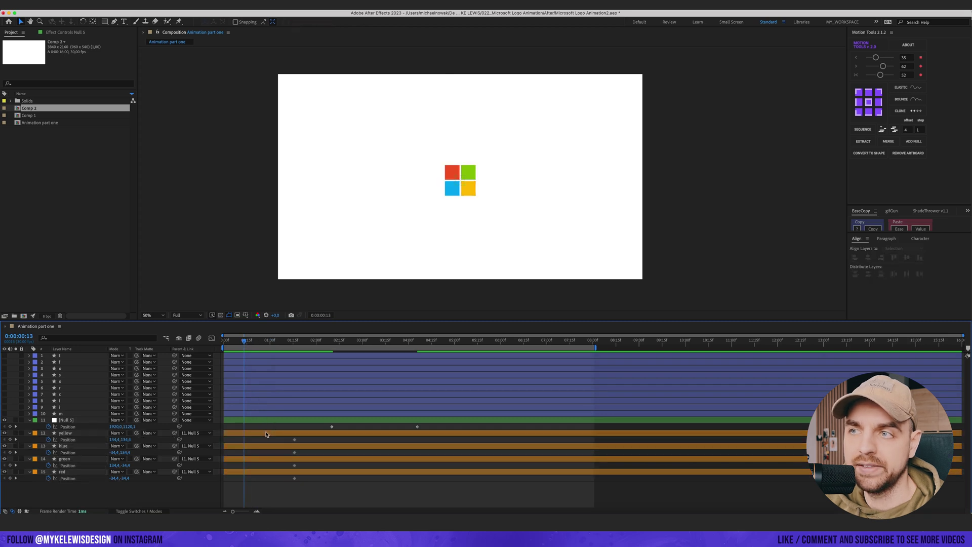
left_click(268, 434)
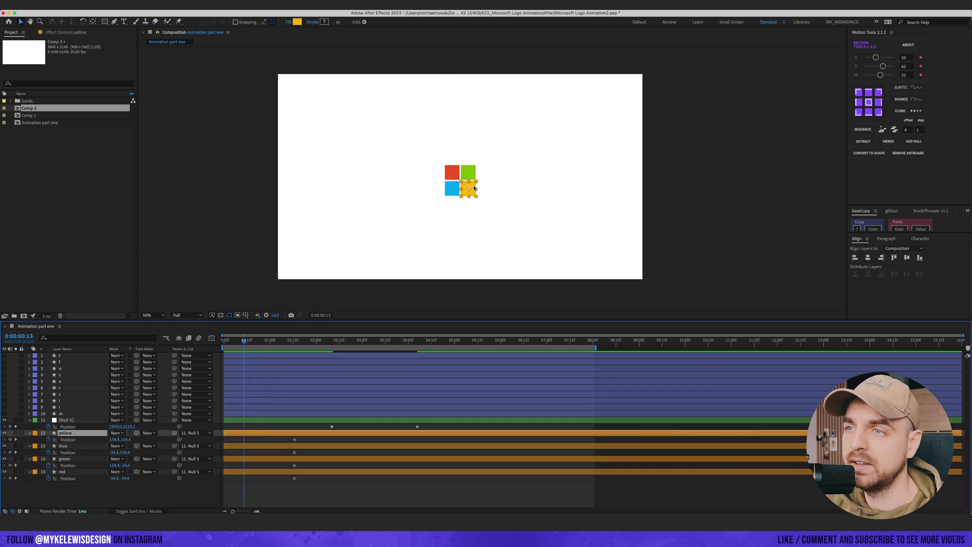
left_click_drag(474, 187, 474, 299)
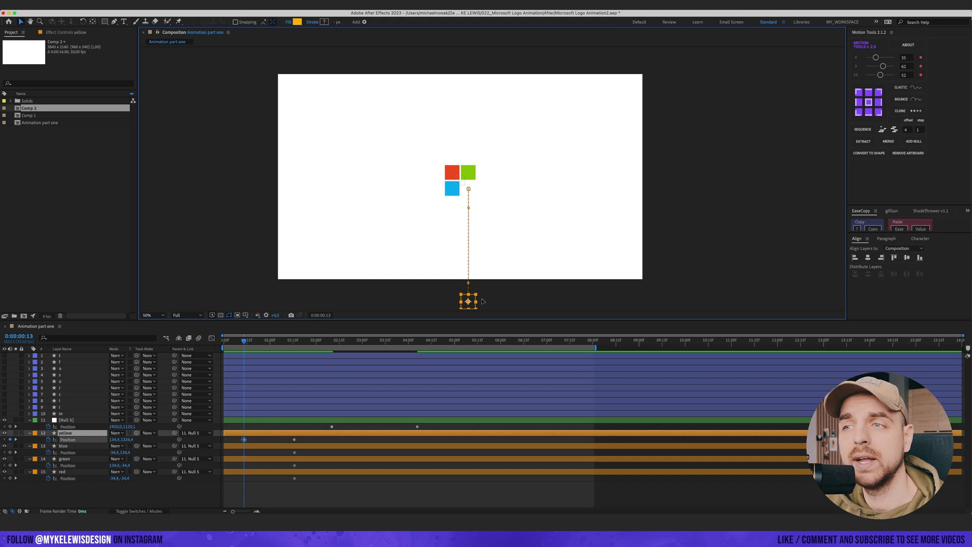
left_click(61, 446)
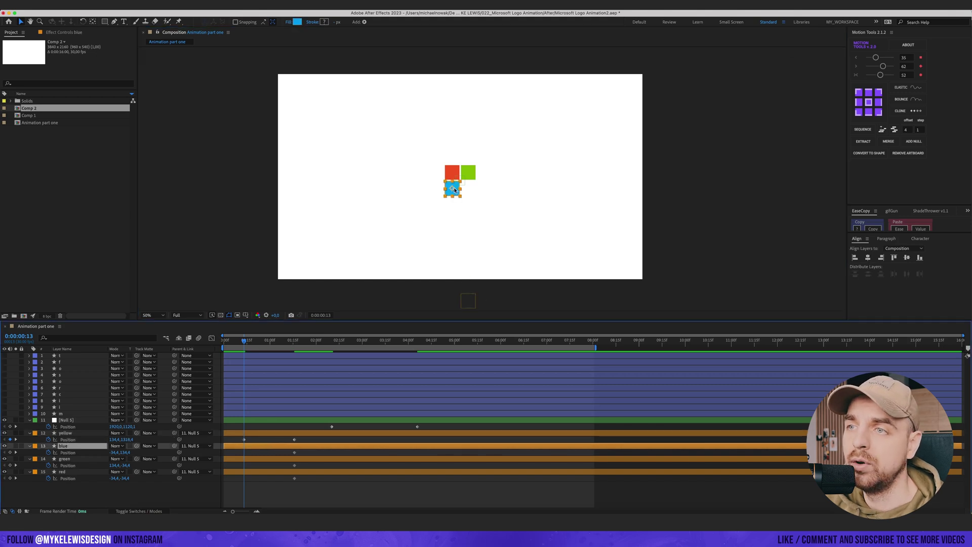
left_click_drag(455, 190, 235, 188)
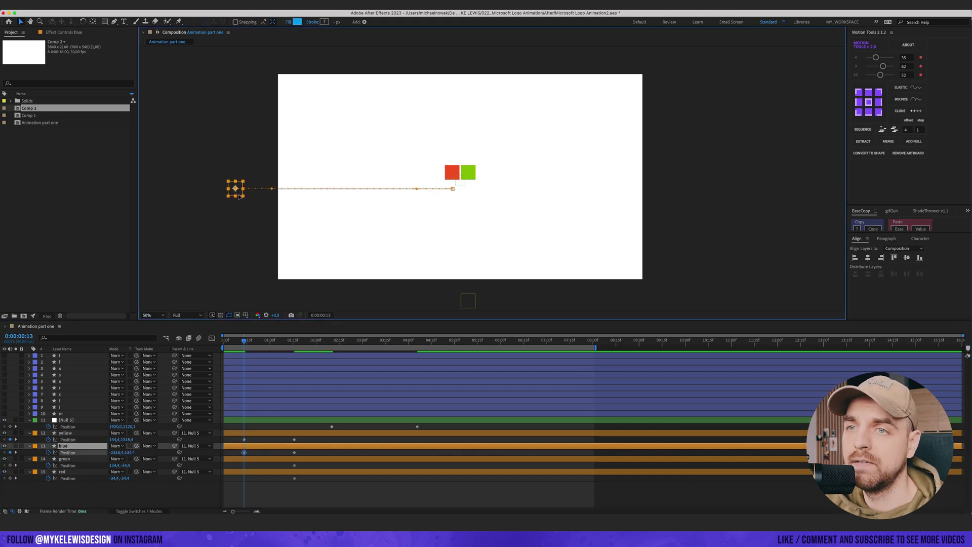
left_click(66, 459)
left_click_drag(471, 173, 673, 174)
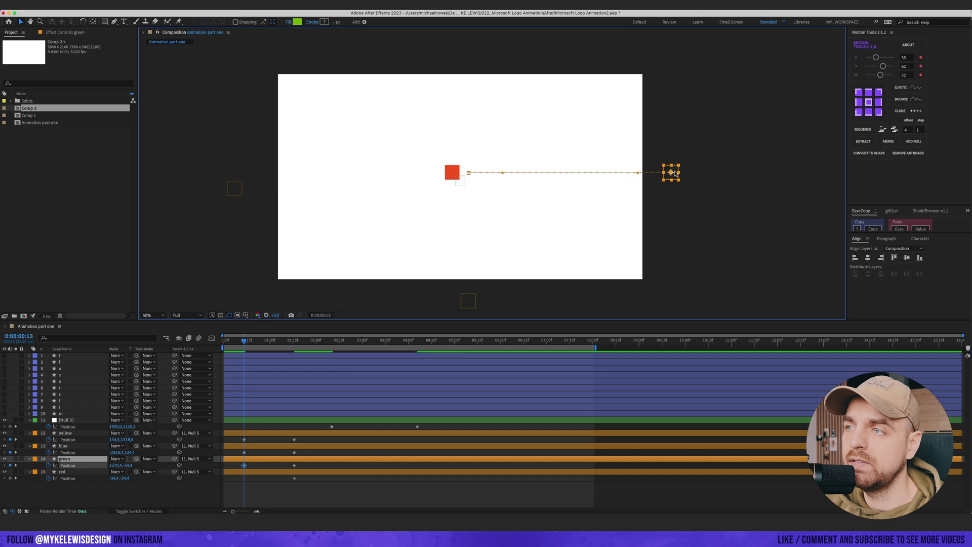
left_click(62, 472)
left_click_drag(452, 172, 452, 54)
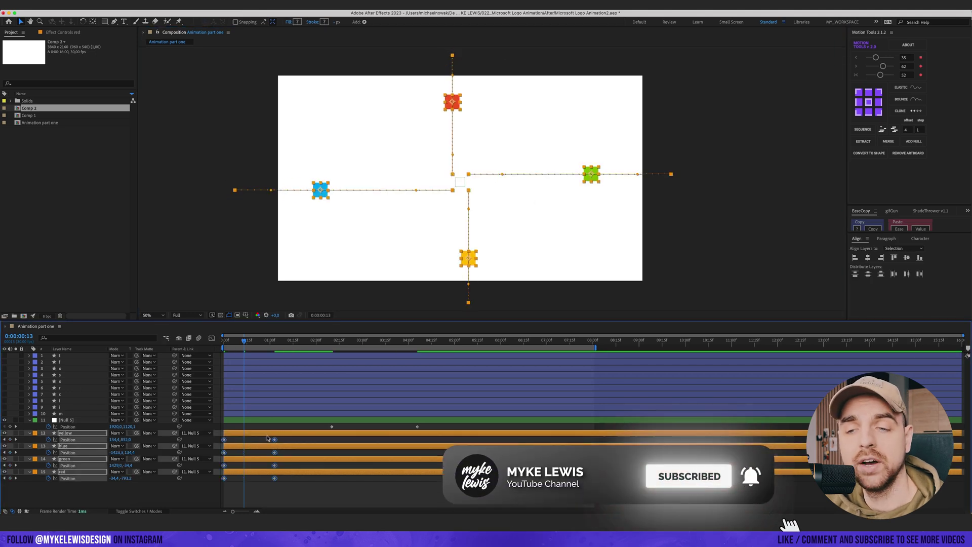
- Apply the Motion Tools Elastic effect to all position keyframes of the four squares
key("Home")
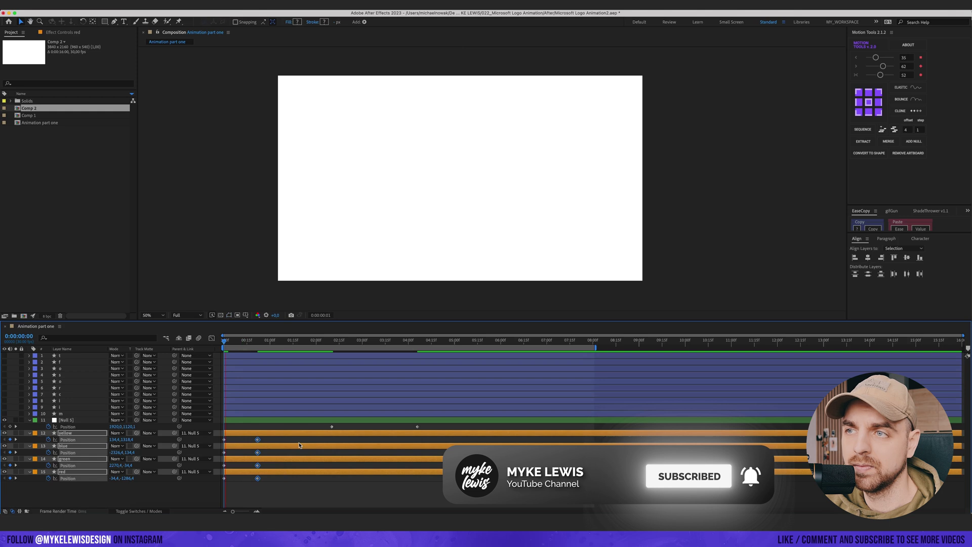
mouse_move(225, 338)
left_mouse_down()
mouse_move(259, 338)
mouse_move(228, 334)
left_mouse_up()
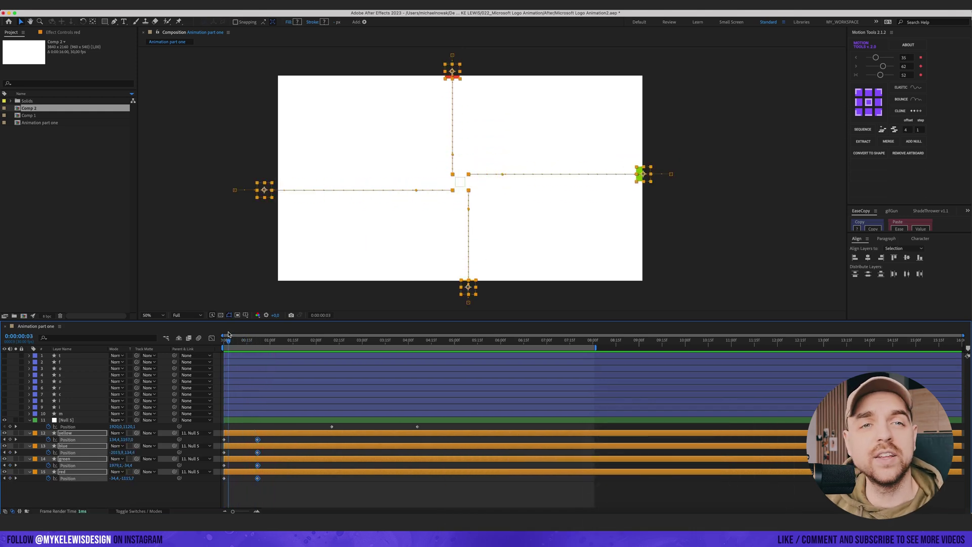
left_click(272, 439)
left_click_drag(272, 440, 218, 482)
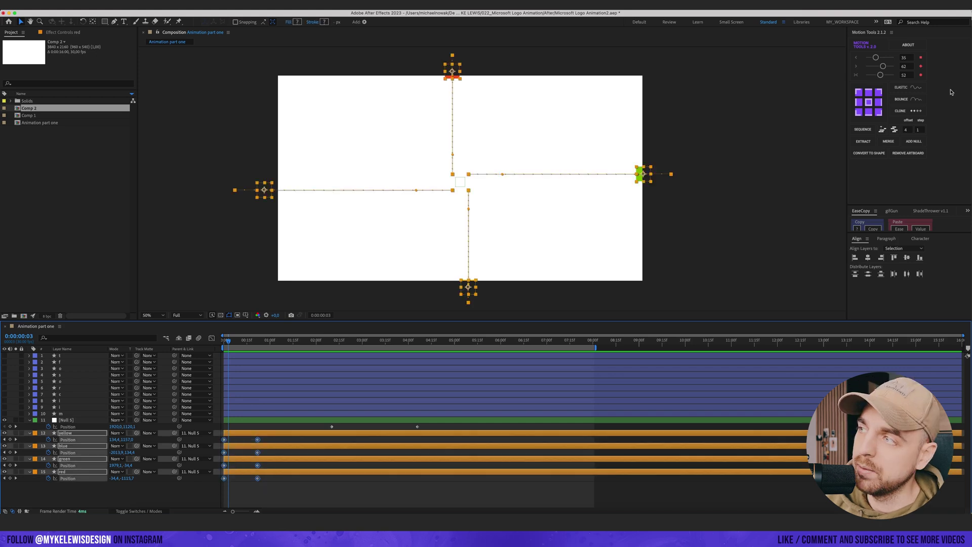
left_click(906, 87)
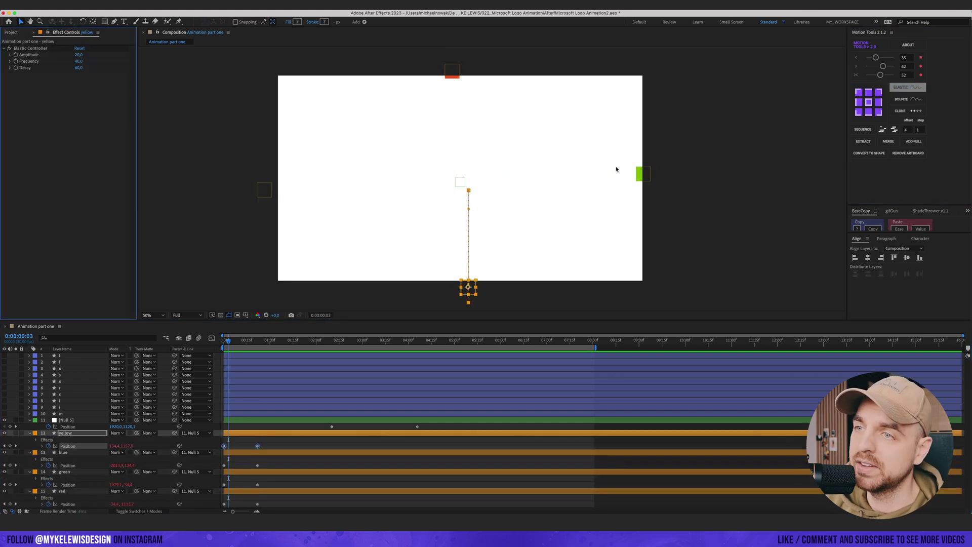
- Move the squares' final position keyframes earlier to about 0.4 seconds, and preview the elastic fly-in from the start
left_click_drag(275, 440, 241, 448)
key("Home")
key("space")
key("space")
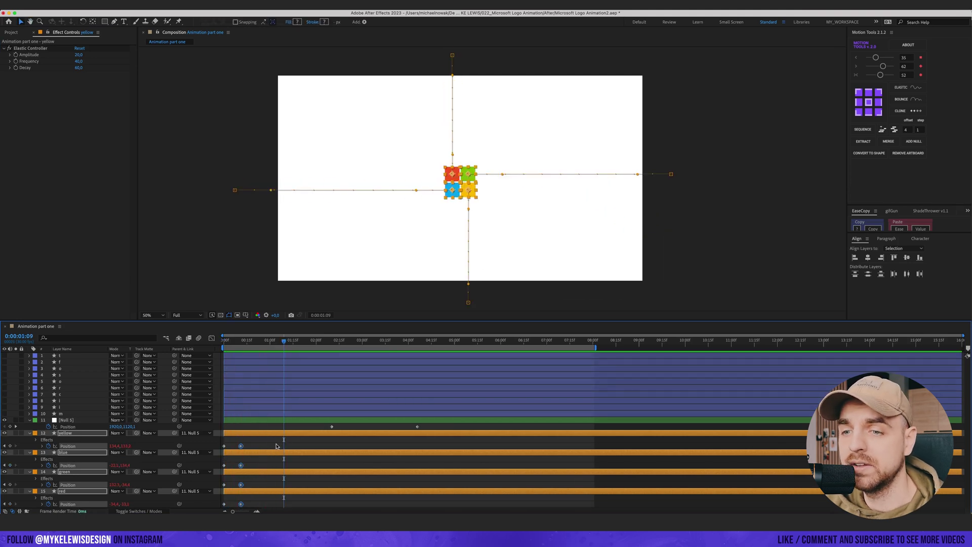
left_click(276, 445)
left_click(277, 430)
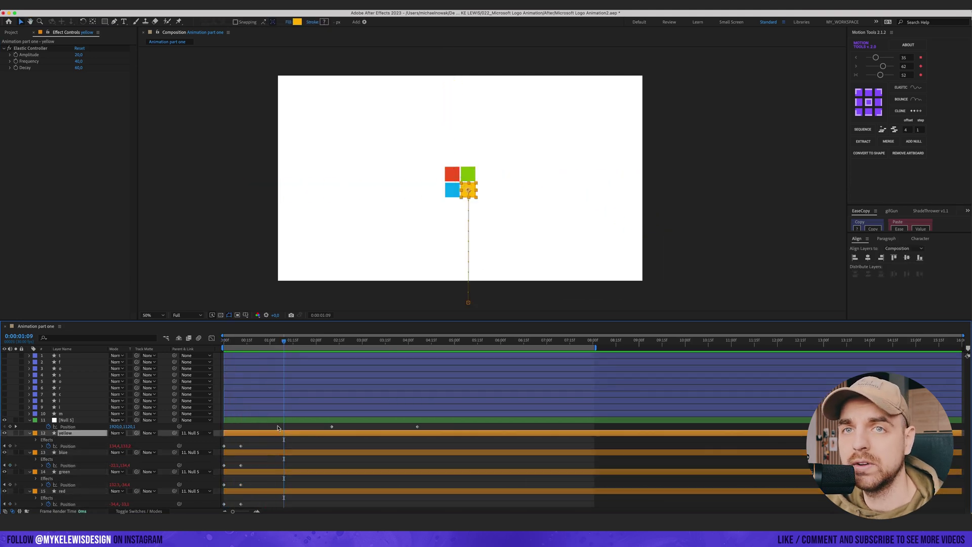
- Set the yellow square's Elastic Controller amplitude to 5 and preview the animation from the start
left_click(77, 54)
type("5")
key("Return")
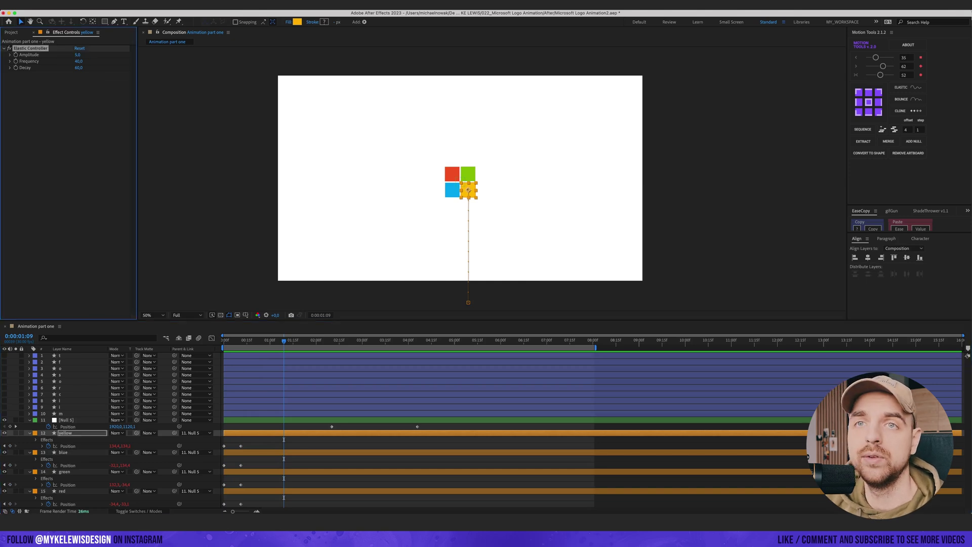
key("Home")
key("space")
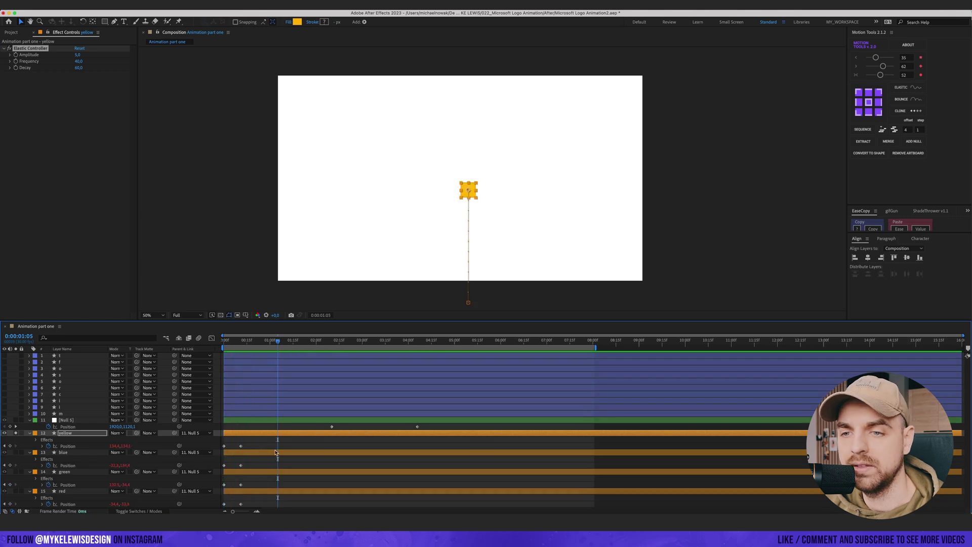
- Set the Elastic Controller amplitude to 5 on the blue and green squares
left_click(63, 452)
left_click(79, 55)
type("5")
left_click(255, 472)
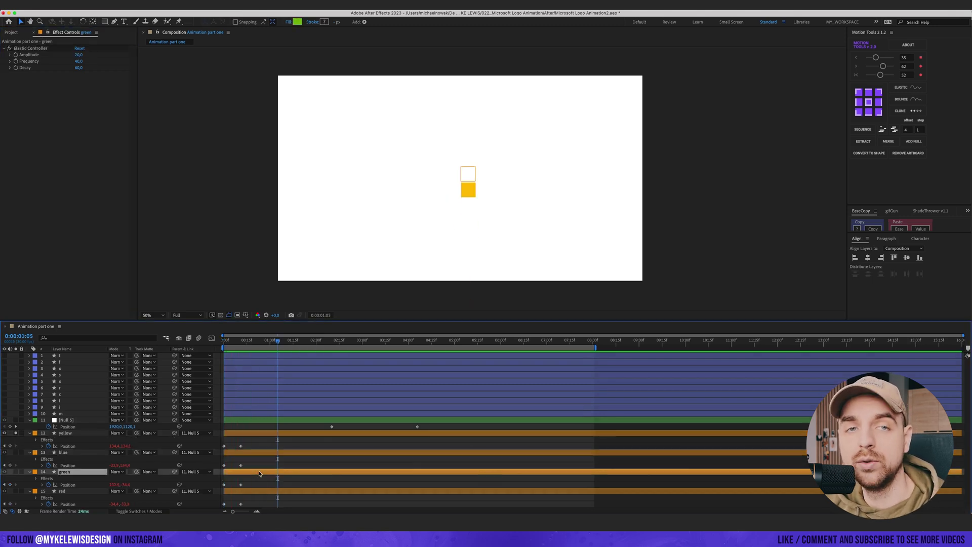
key("5")
left_click(306, 473)
left_click(79, 55)
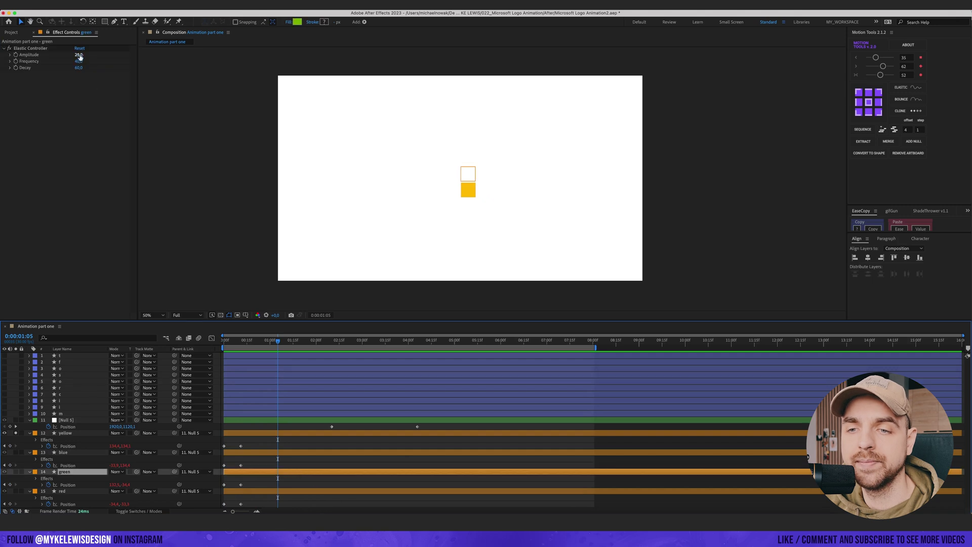
type("5")
- Set the red square's Elastic Controller amplitude to 5 and preview the fly-in of all four squares
left_click(263, 491)
left_click(79, 55)
type("5")
left_click(264, 452)
left_click(264, 433)
key("space")
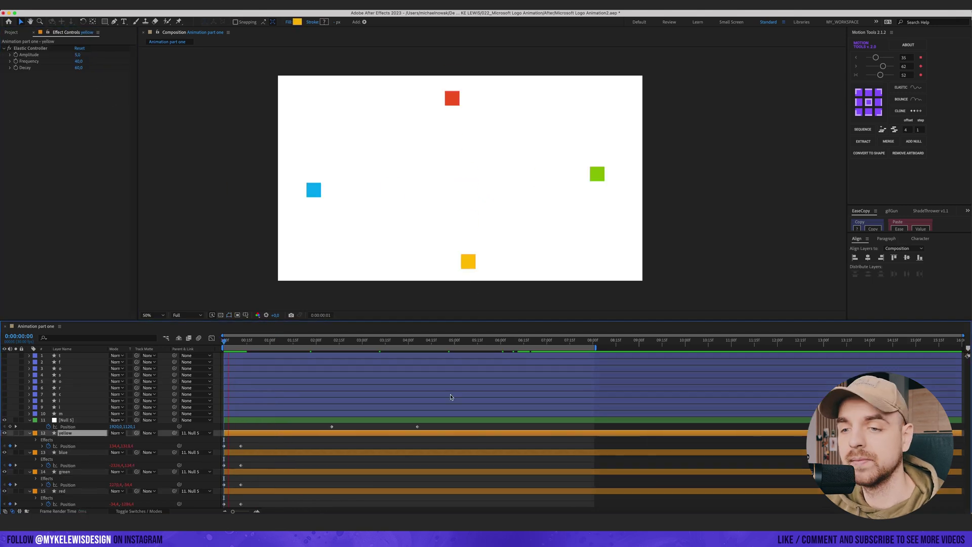
key("space")
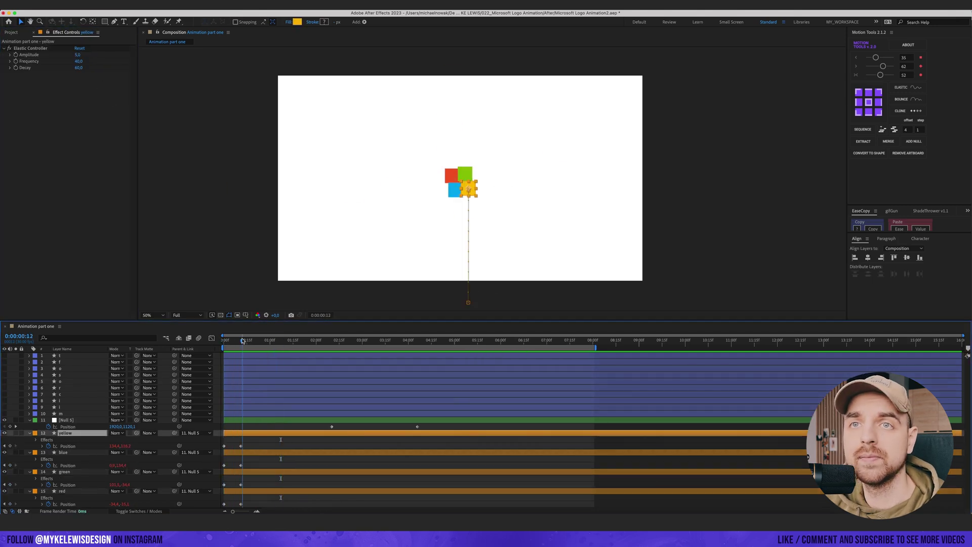
- Reduce the Elastic Controller amplitude of the blue and green squares to 2 and check the motion
left_click(238, 452)
left_click(76, 54)
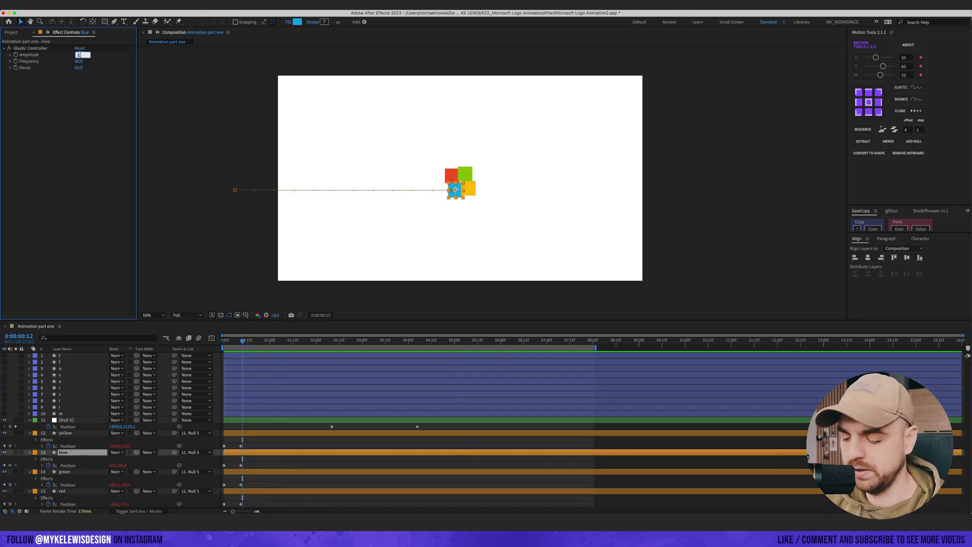
type("2")
key("Return")
left_click(241, 472)
left_click(78, 54)
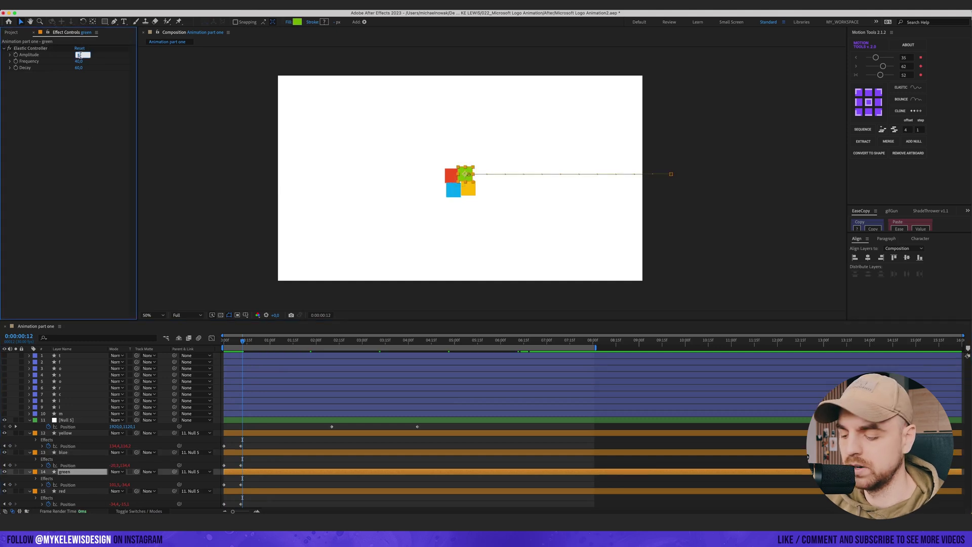
type("2")
key("Return")
key("KP_1")
key("KP_2")
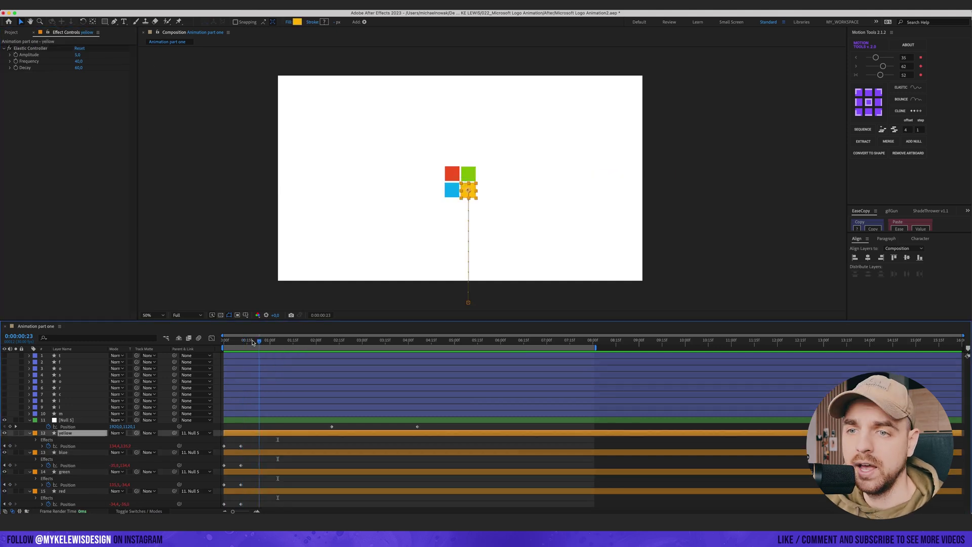
- At 0:00:00:07, apply the Echo effect to the yellow square and set its echo operator to Maximum
left_click(234, 341)
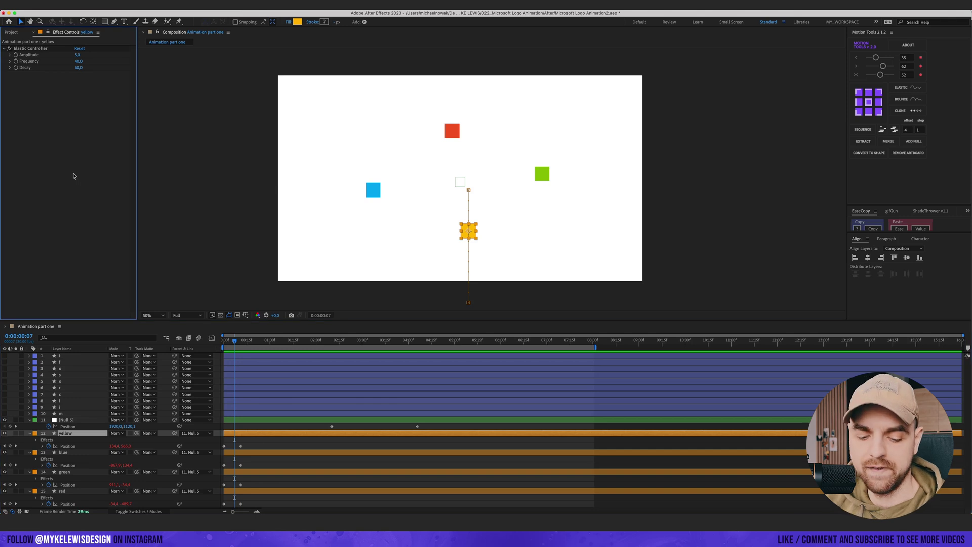
key("ctrl+space")
type("ec")
left_click(30, 198)
left_click(101, 106)
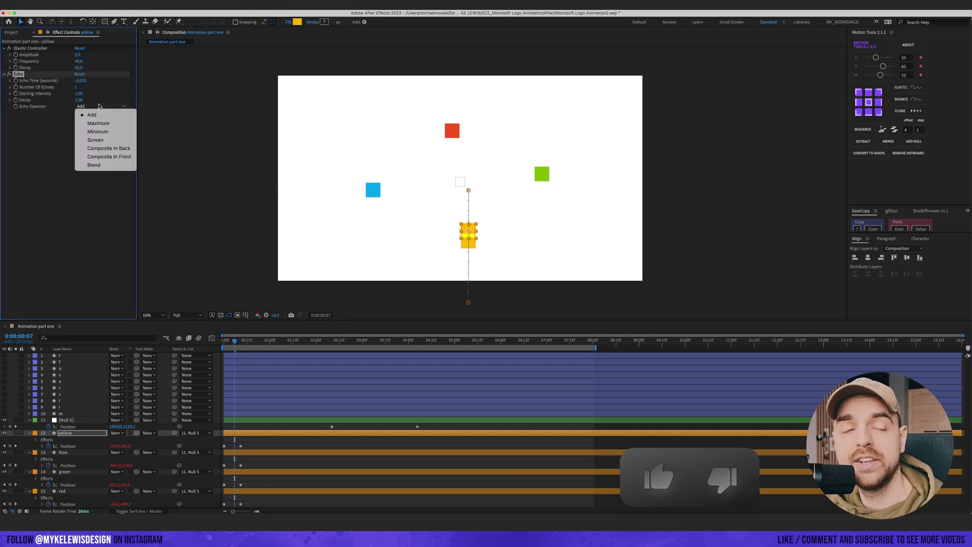
left_click(103, 124)
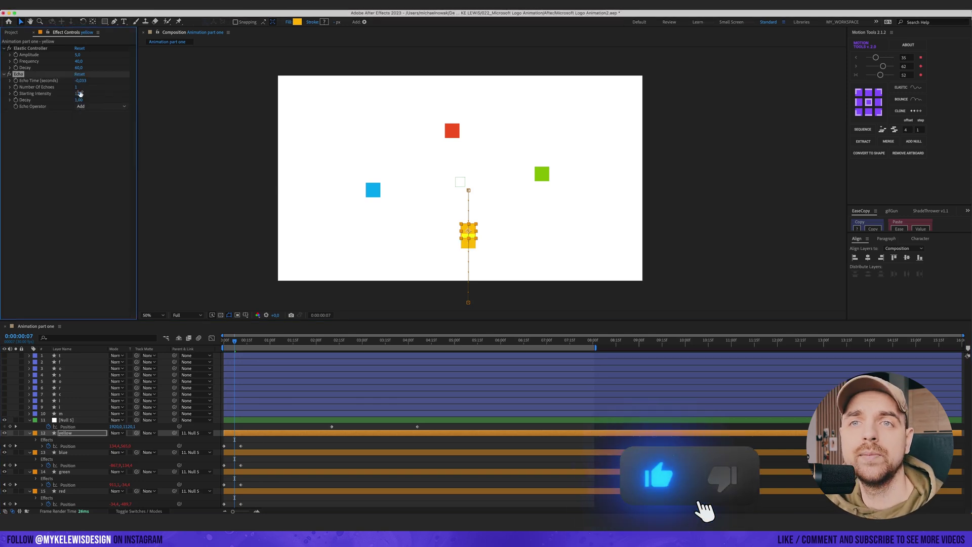
- Set the Echo effect to 8 echoes with a much shorter echo time, and copy it to the other squares
left_click(77, 87)
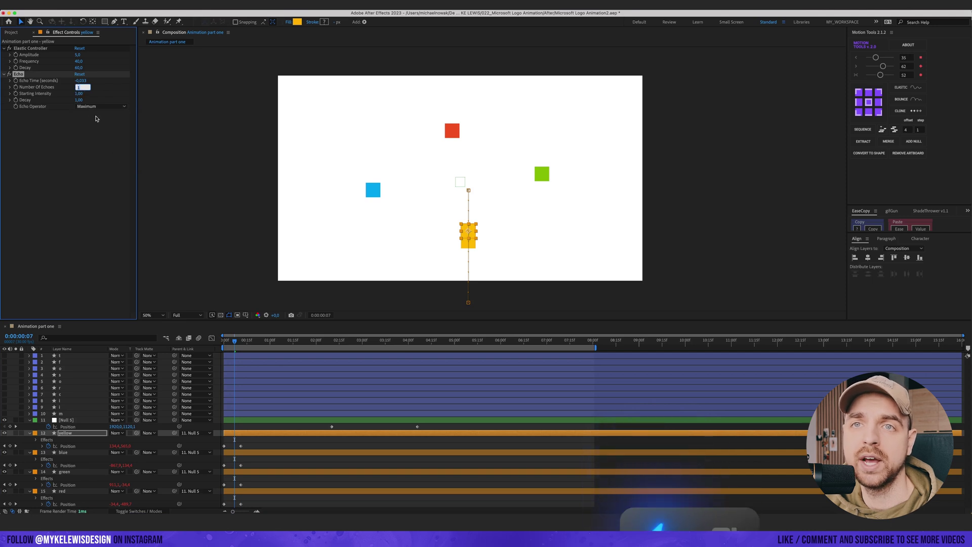
type("8")
key("Return")
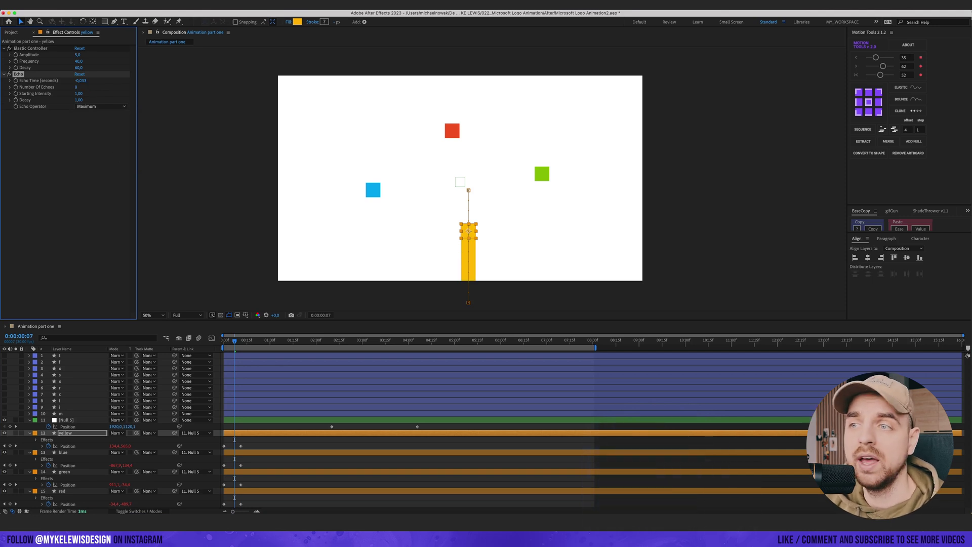
left_click(84, 81)
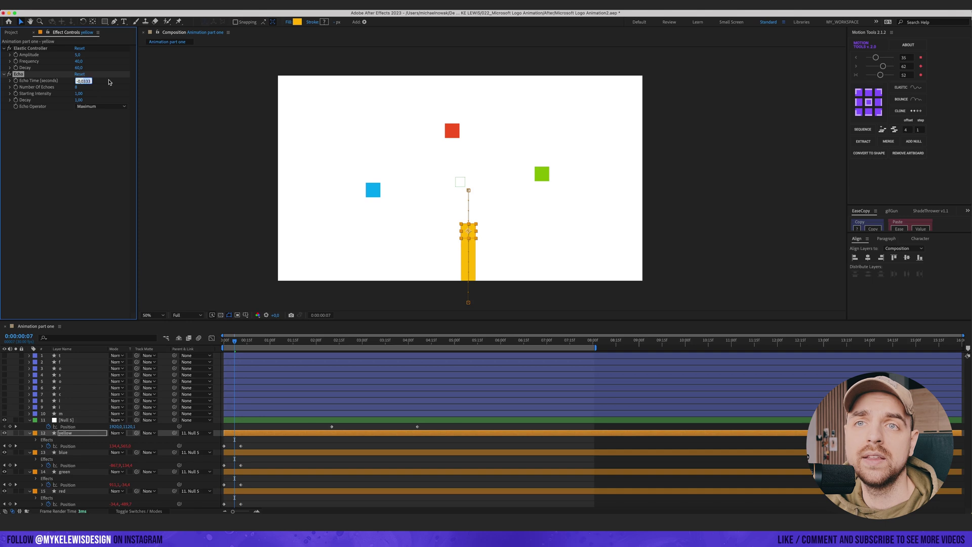
left_click(18, 76)
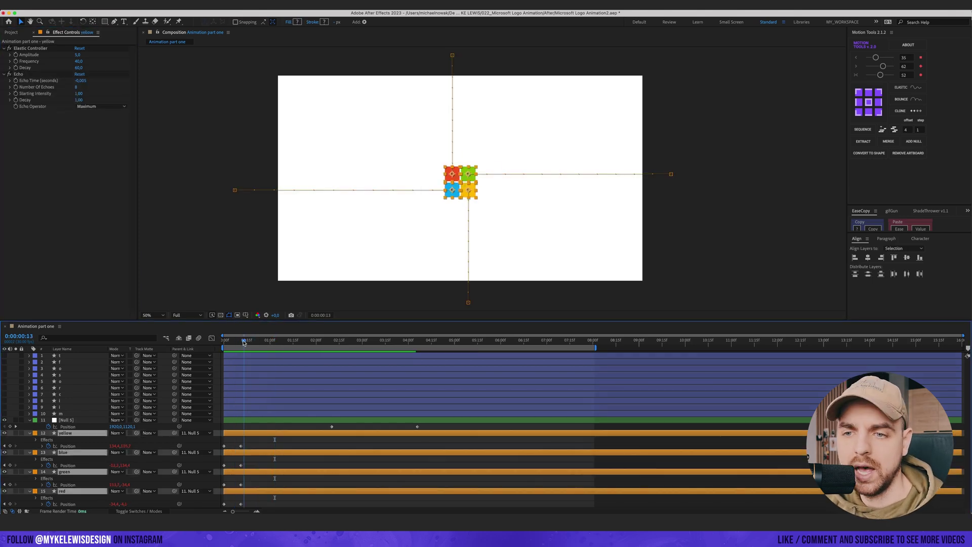
- Keyframe the four squares' current scale at 0:00:00:11, set their scale to 15% at 0:00:00:00, and preview the growth
left_click_drag(244, 341, 240, 341)
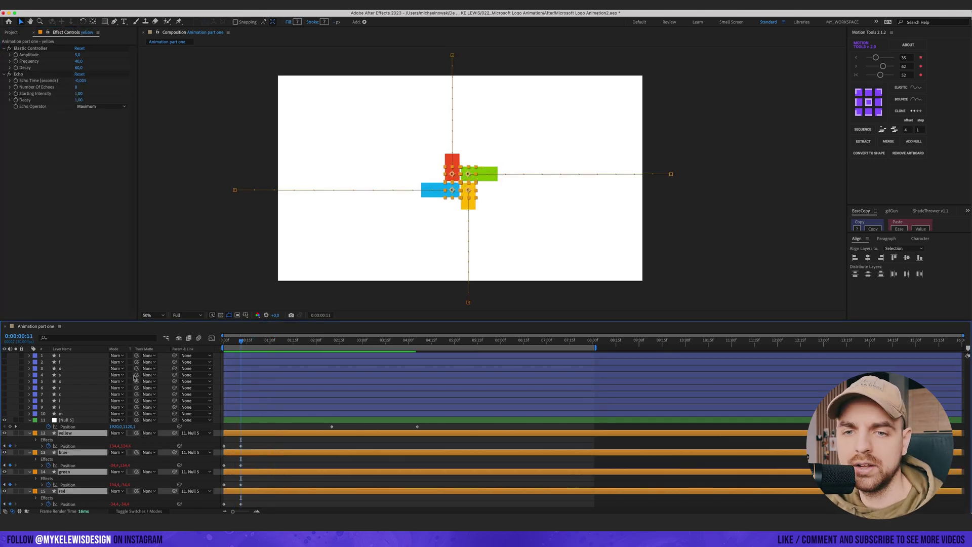
key("s")
left_click(48, 440)
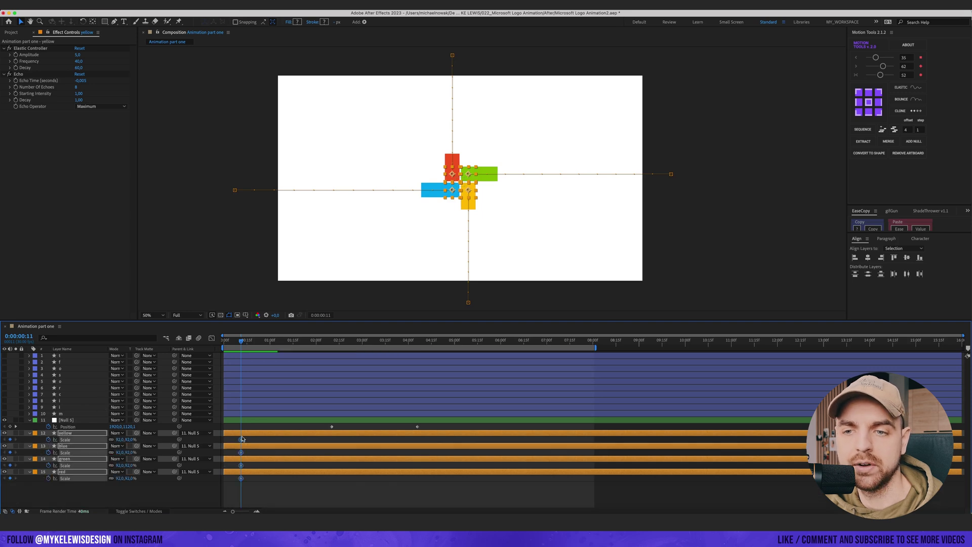
left_click_drag(238, 346, 141, 348)
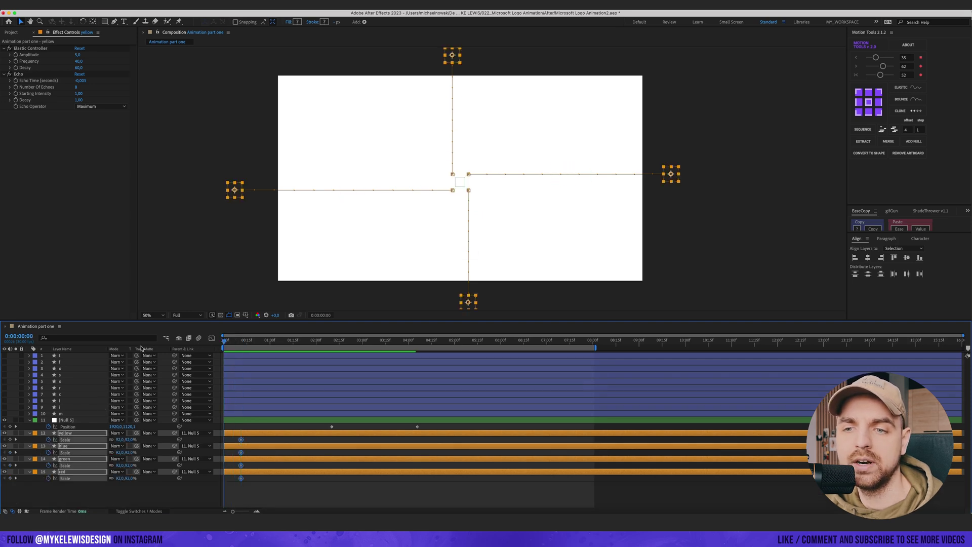
left_click(122, 438)
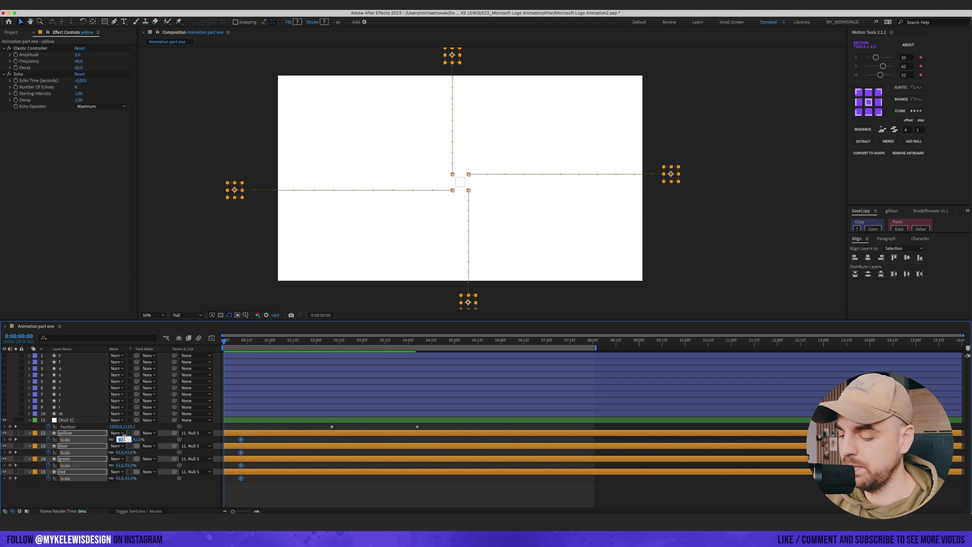
type("15")
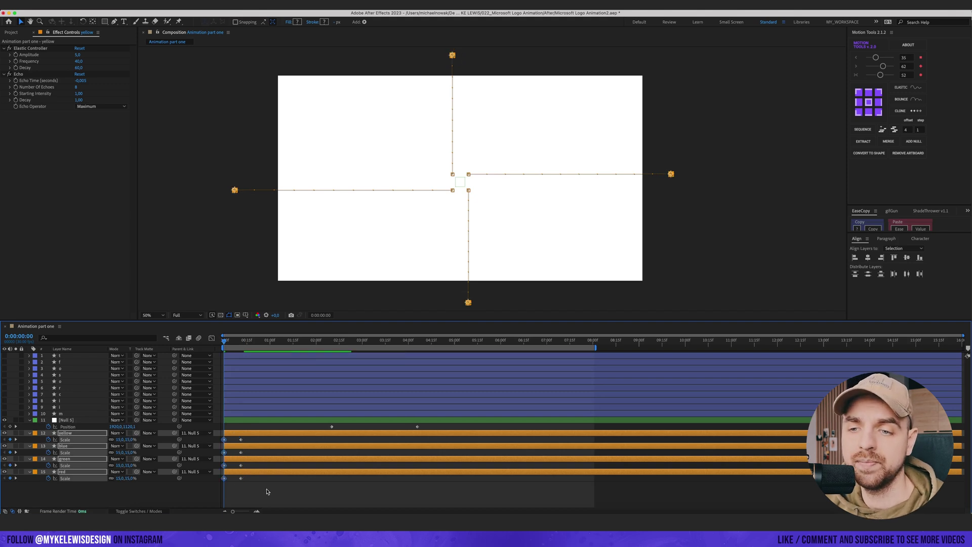
left_click(265, 490)
key("space")
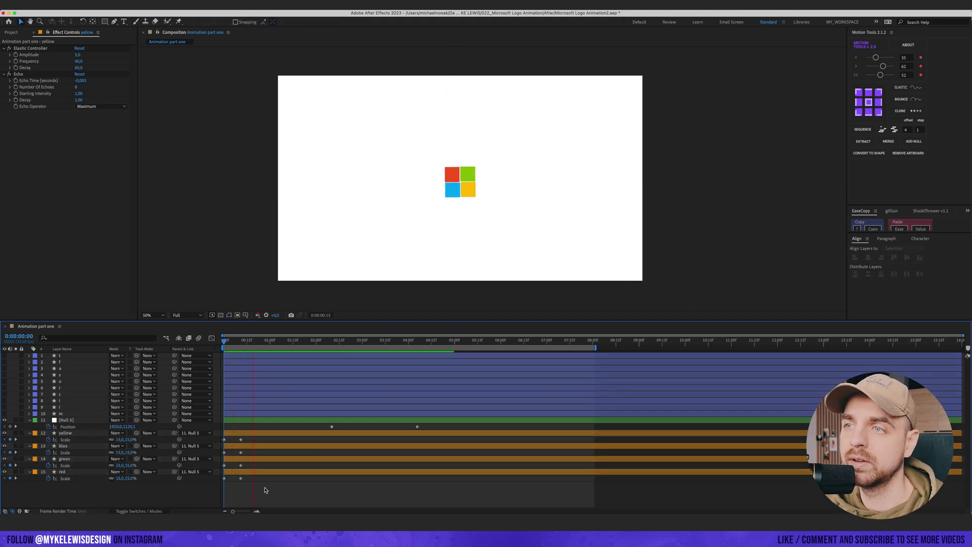
- Apply the Motion Tools Elastic effect to the scale keyframes of the four squares and preview from the start
left_click_drag(257, 440, 222, 482)
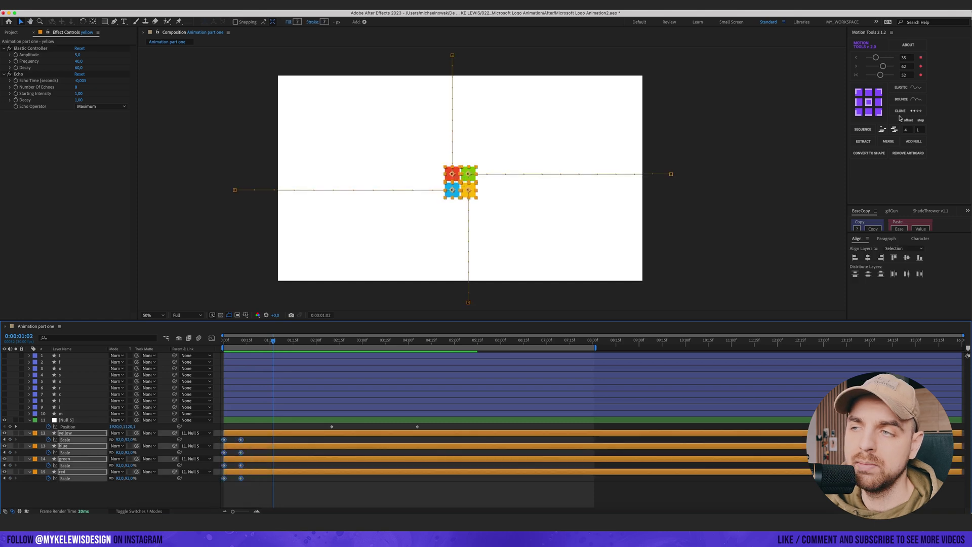
left_click(904, 87)
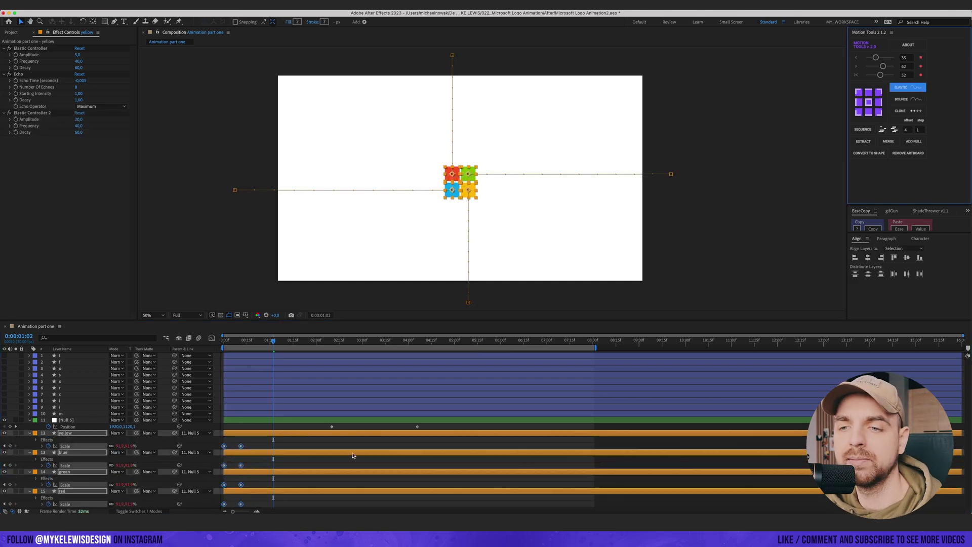
key("F2")
left_click(226, 346)
key("space")
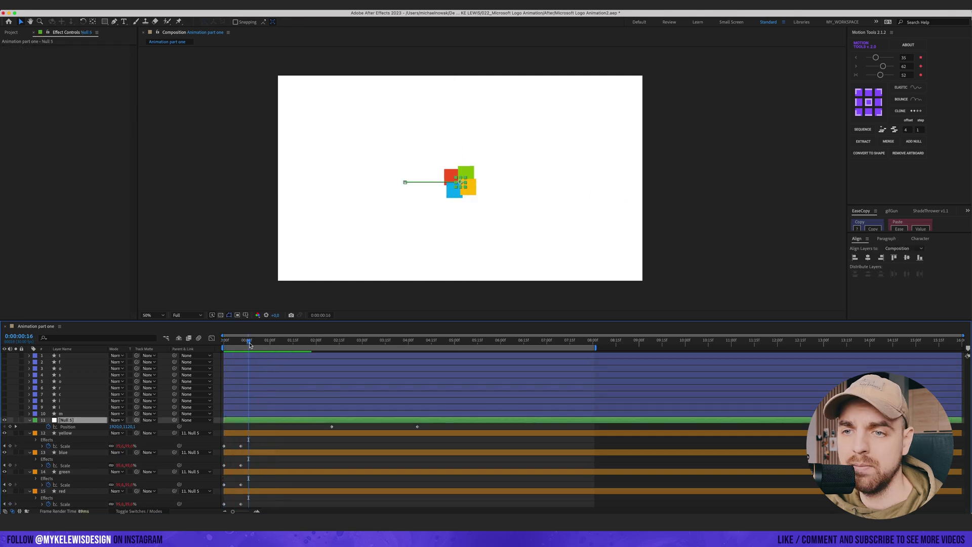
- Add eased rotation keyframes to the null, from 0° at 0:00:00:11 to a counter-clockwise rotation at about 0:00:00:21
left_click_drag(249, 345, 231, 342)
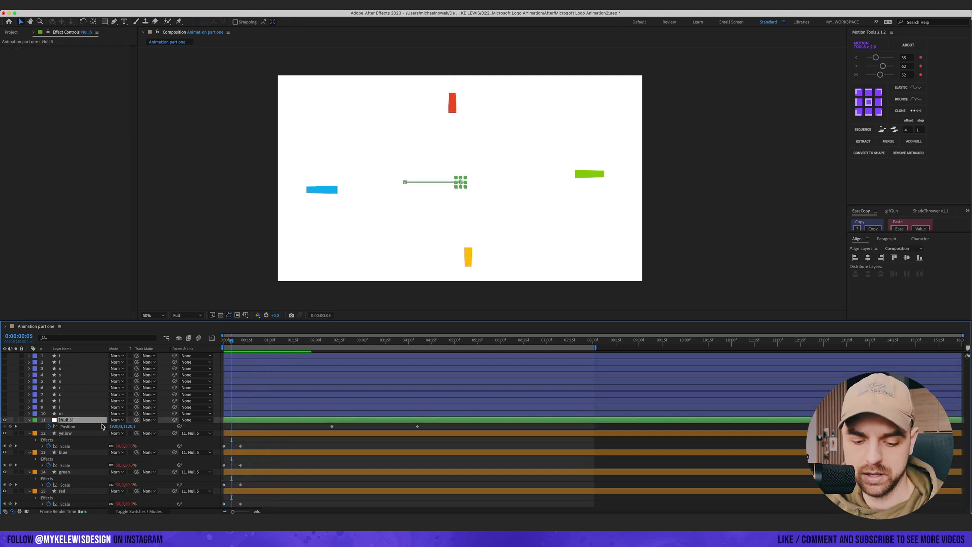
key("r")
left_click(49, 426)
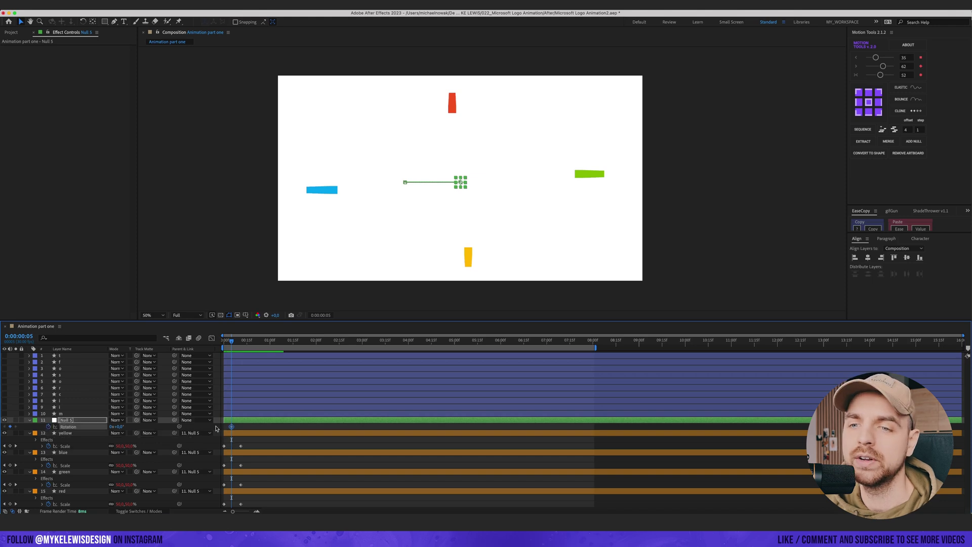
key("space")
mouse_move(118, 428)
left_mouse_down()
mouse_move(77, 428)
mouse_move(118, 428)
mouse_move(103, 427)
left_mouse_up()
key("Home")
key("space")
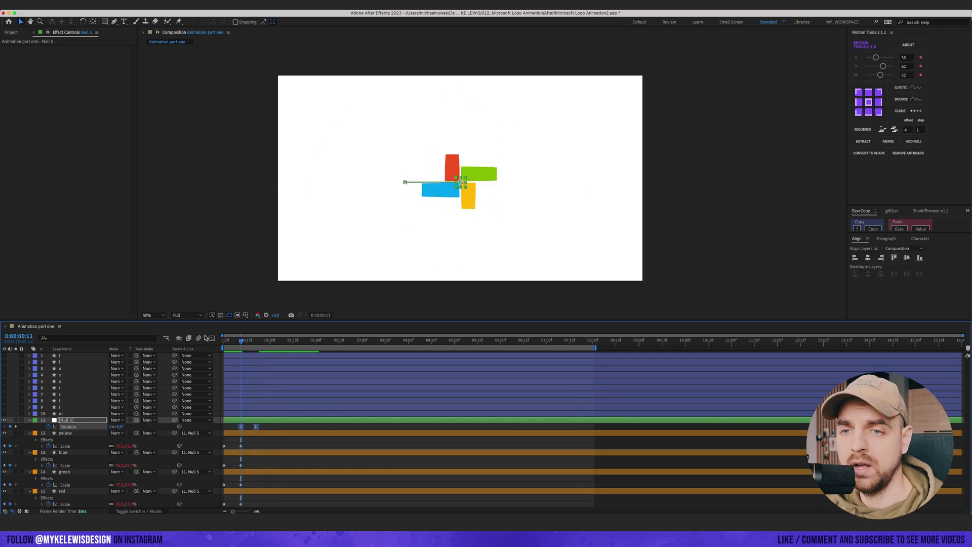
- Check the null's rotation speed graph, then lengthen the spin by moving its last keyframe to about 0:00:01:13
left_click(211, 340)
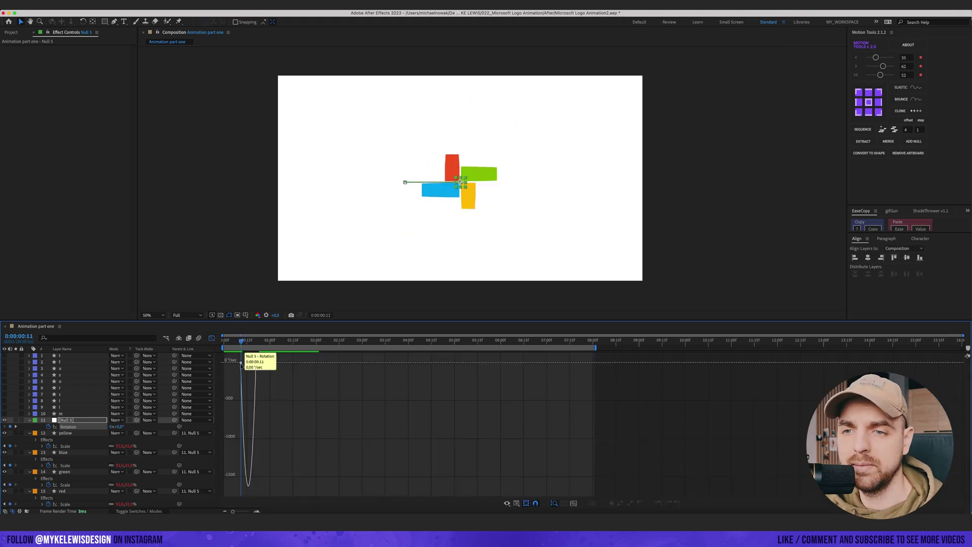
key("shift+F3")
left_click_drag(256, 427, 290, 426)
scroll(489, 179, "up", 4)
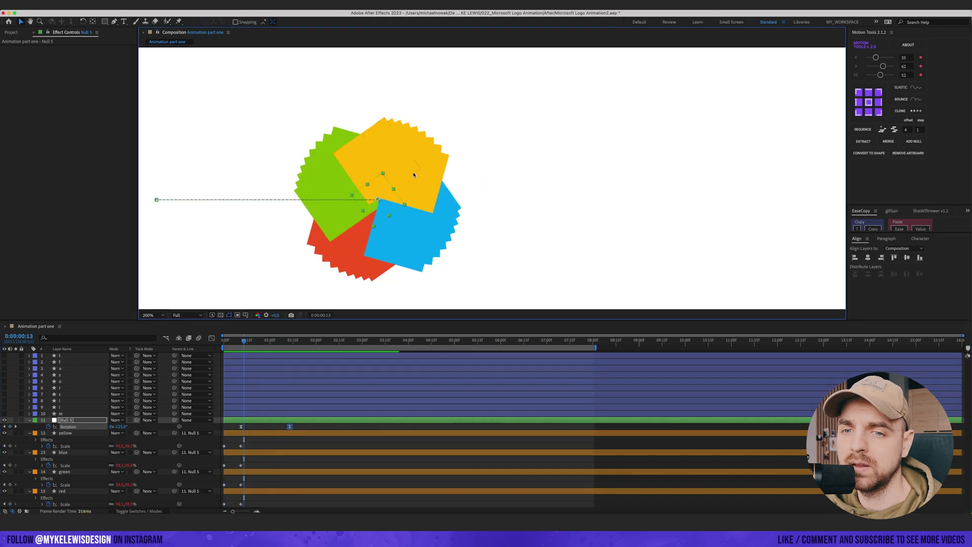
- Set the yellow square's Echo time to -0.001 seconds to smooth its jagged trail
left_click(274, 433)
left_click(82, 81)
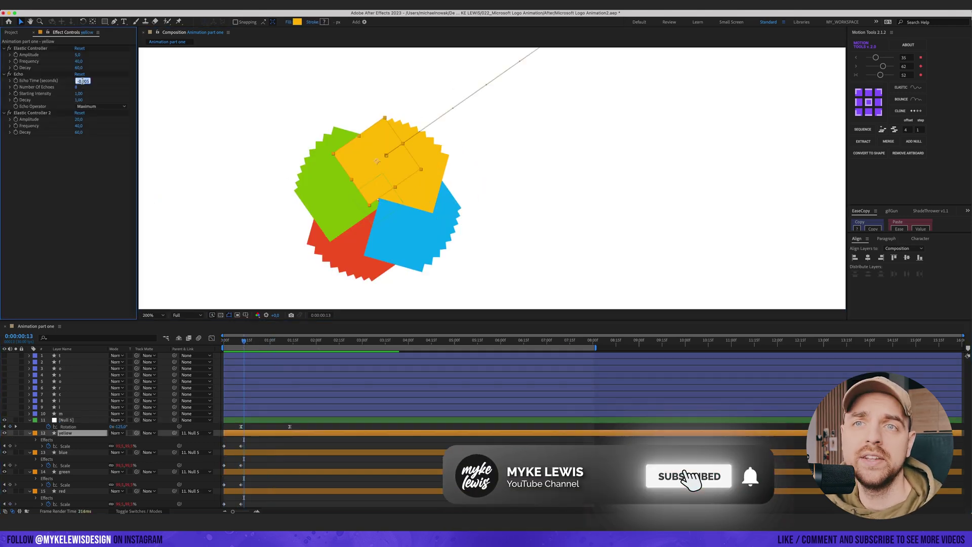
left_click_drag(87, 81, 91, 81)
type("1")
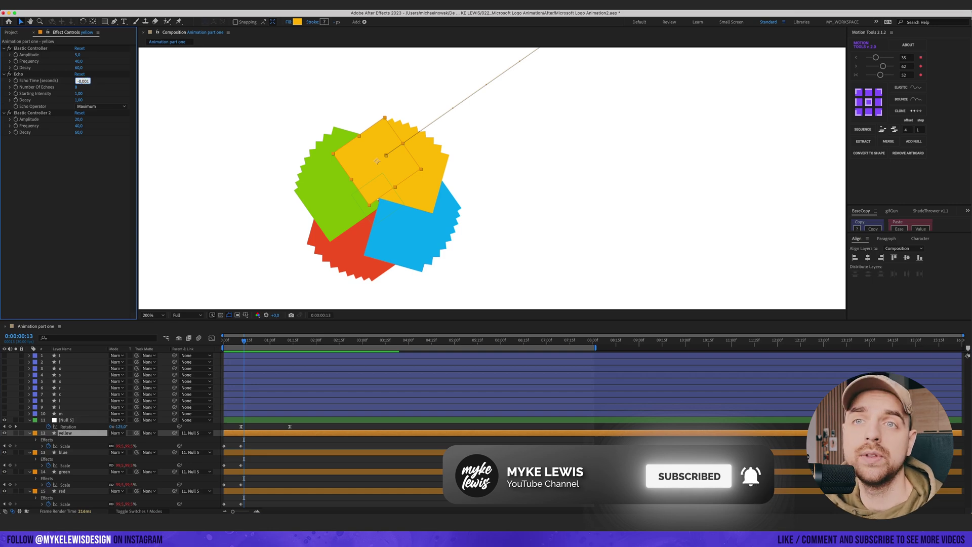
key("Return")
- Set the Echo time to -0.001 seconds on the blue, green and red squares and preview the result
left_click(63, 452)
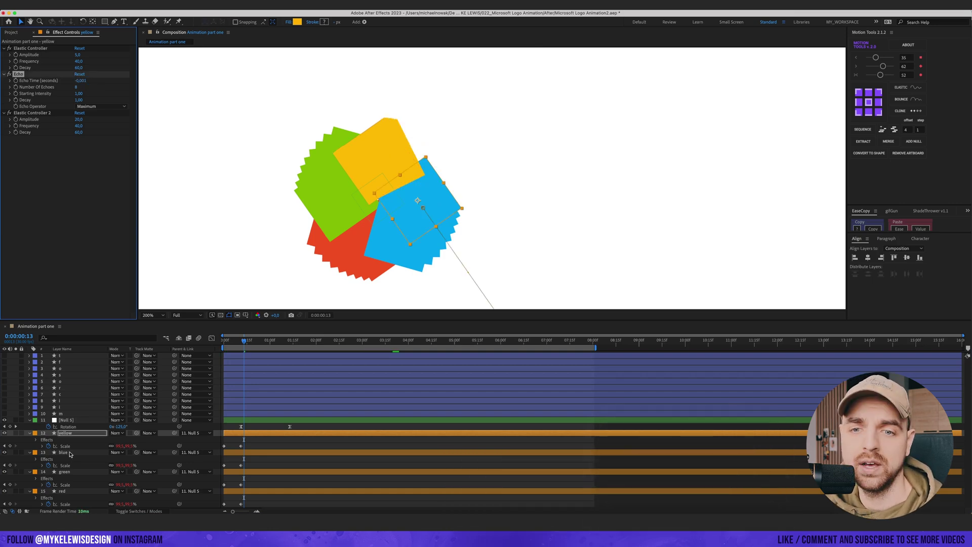
left_click(87, 81)
left_click_drag(87, 81, 91, 81)
type("1")
key("Return")
left_click(64, 471)
left_click(62, 491)
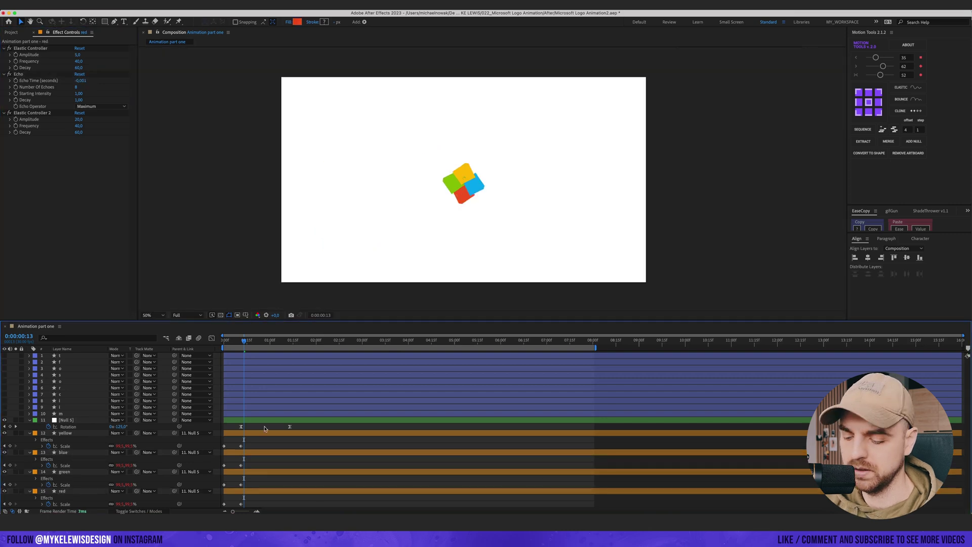
key("space")
left_click_drag(232, 344, 234, 343)
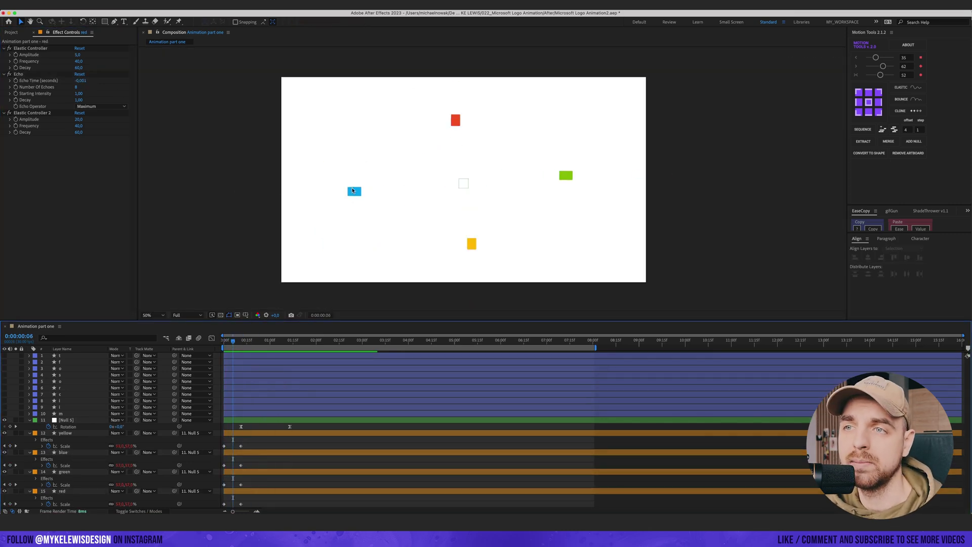
- Enable Echo Time keyframing on the red, green, blue and yellow squares and reveal their animated properties
left_click(16, 81)
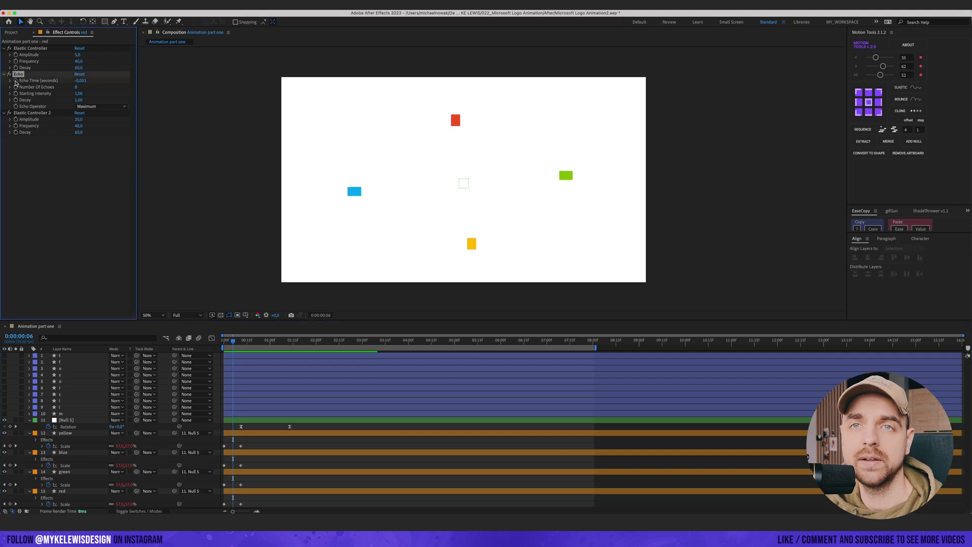
left_click(64, 471)
left_click(66, 432, "shift")
left_click(16, 80)
left_click(66, 433)
left_click(15, 81)
left_click(62, 490, "shift")
key("u")
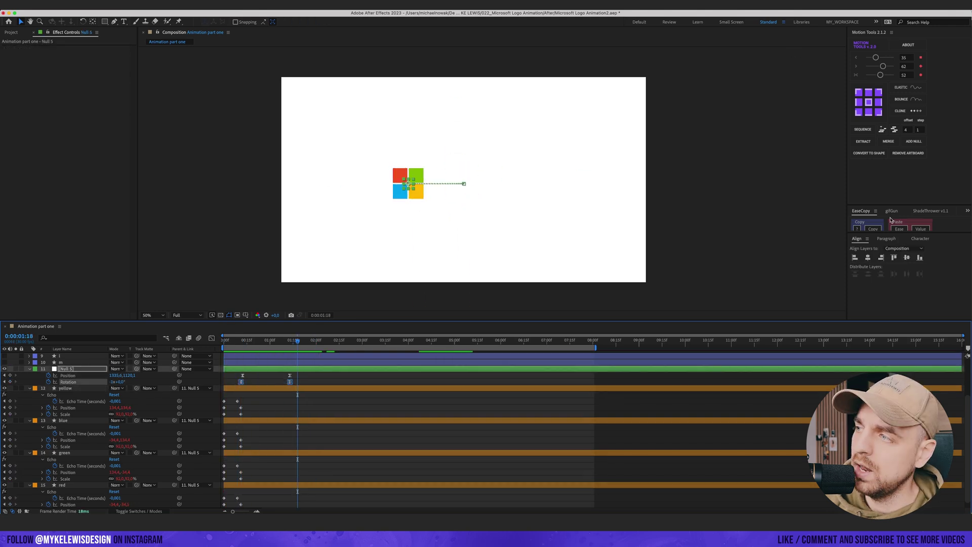
- Copy the easing of the null's rotation keyframes with EaseCopy and paste it onto its position keyframes
left_click(868, 229)
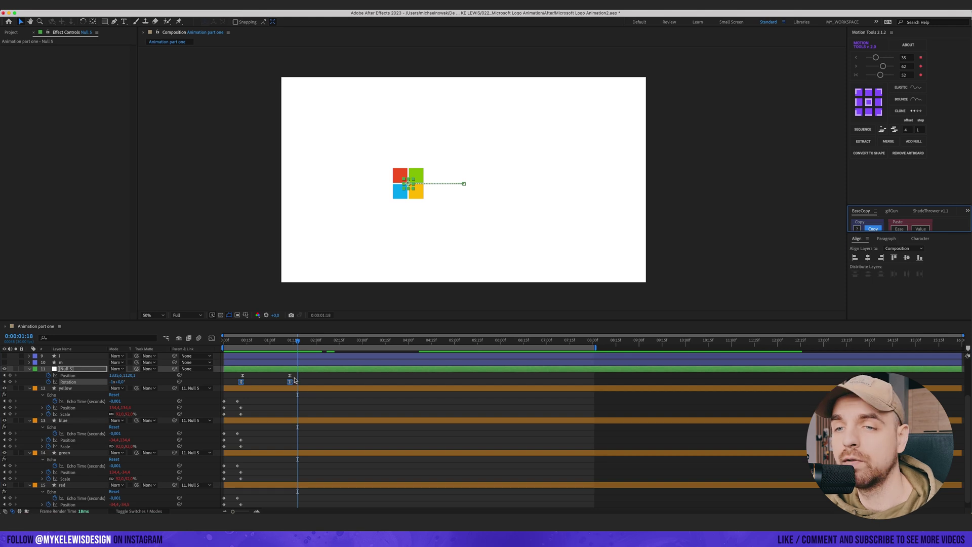
left_click_drag(297, 379, 225, 373)
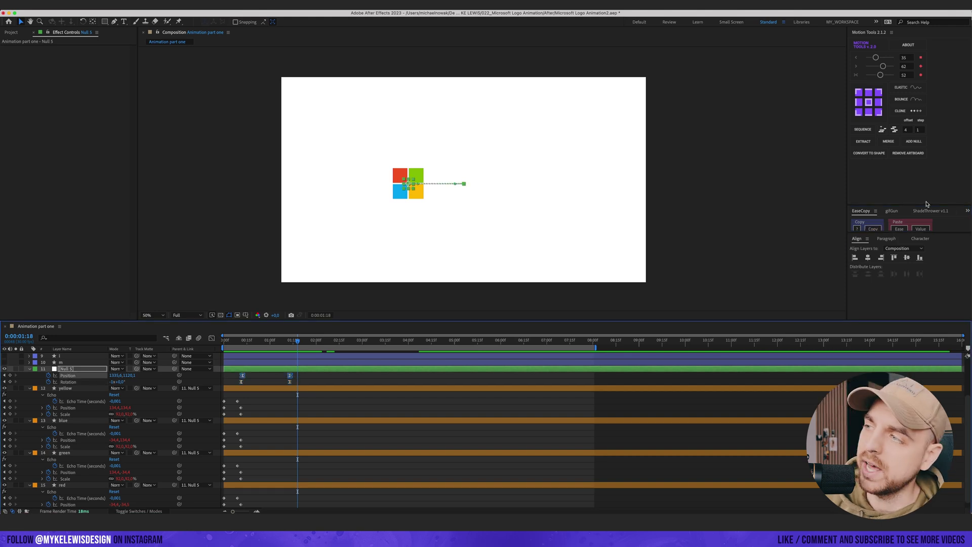
left_click(898, 229)
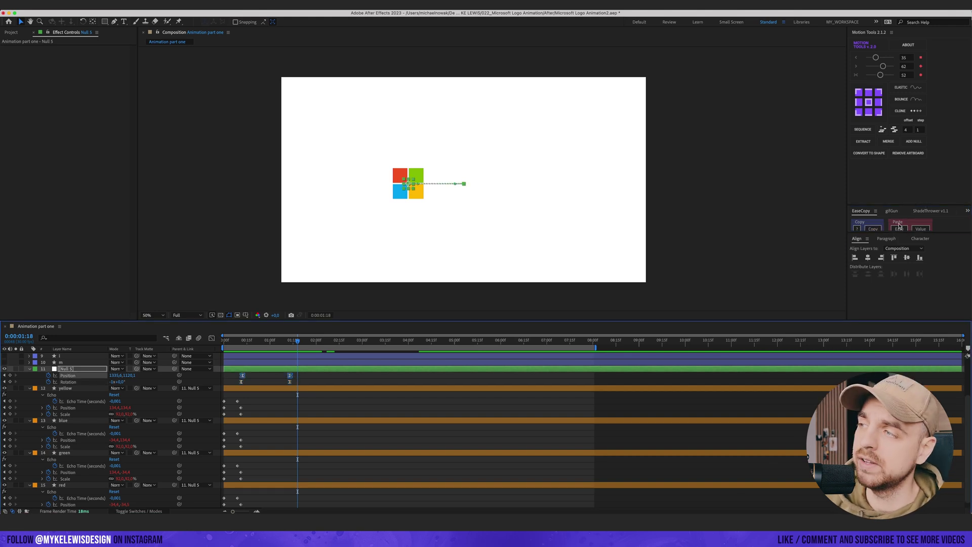
- Retime the null: end position and rotation at about 0:00:01:24 and start the position move at about 0:00:00:22
left_click(241, 375)
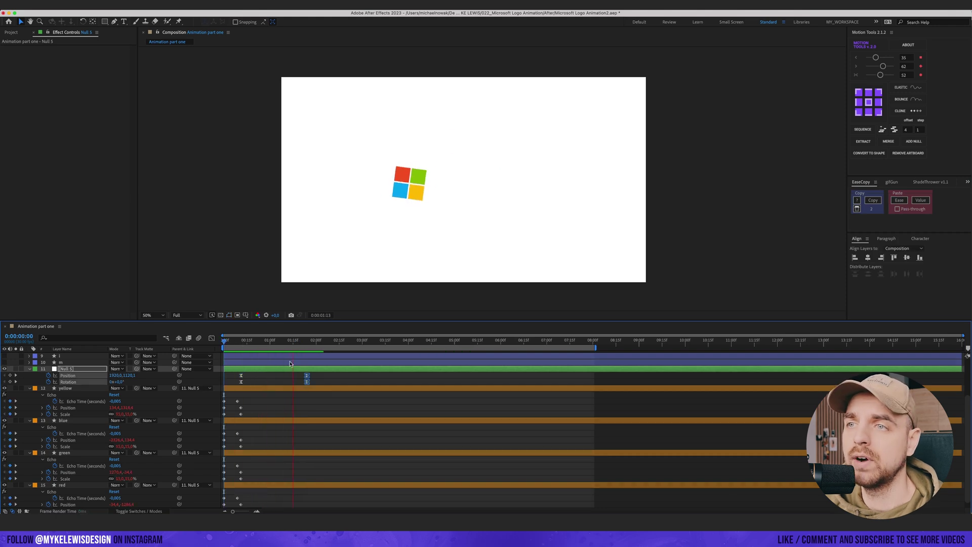
left_click(258, 379)
key("space")
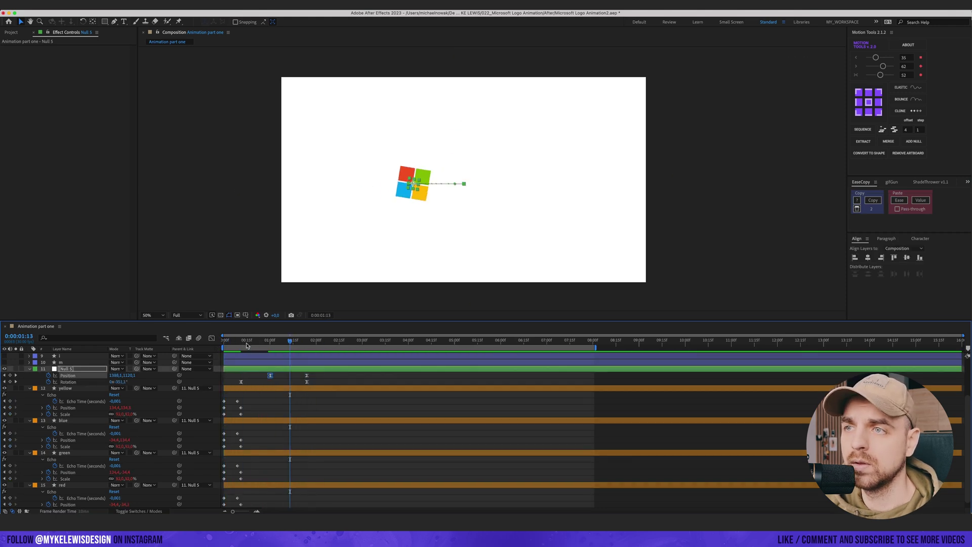
left_click_drag(257, 341, 276, 345)
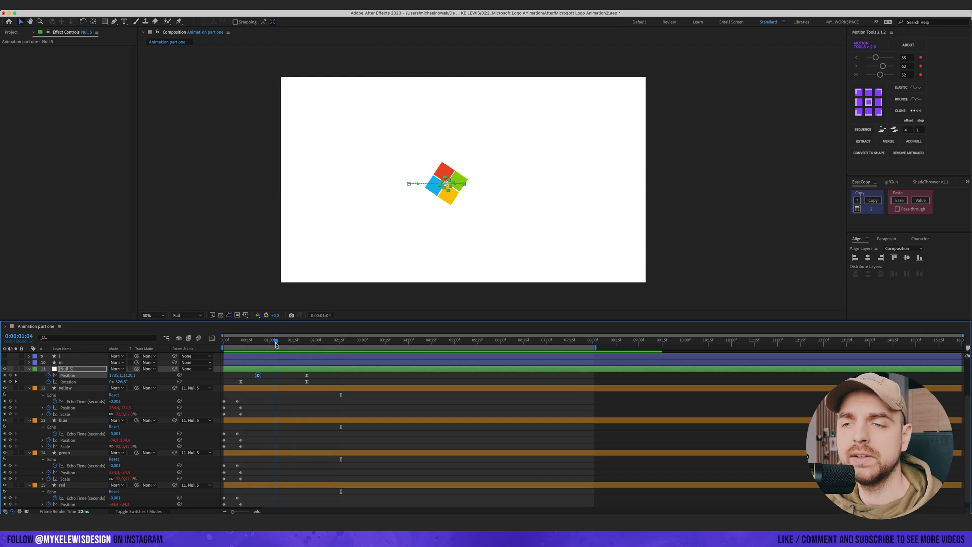
- Collapse the layers' animated properties, hide the four colored squares and show the letter layers
left_click(52, 414)
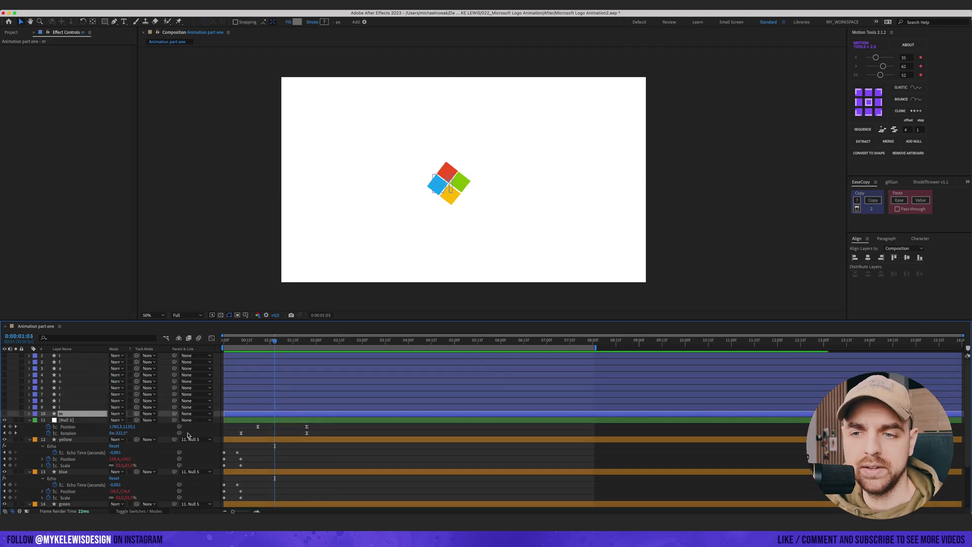
left_click(355, 430)
key("u")
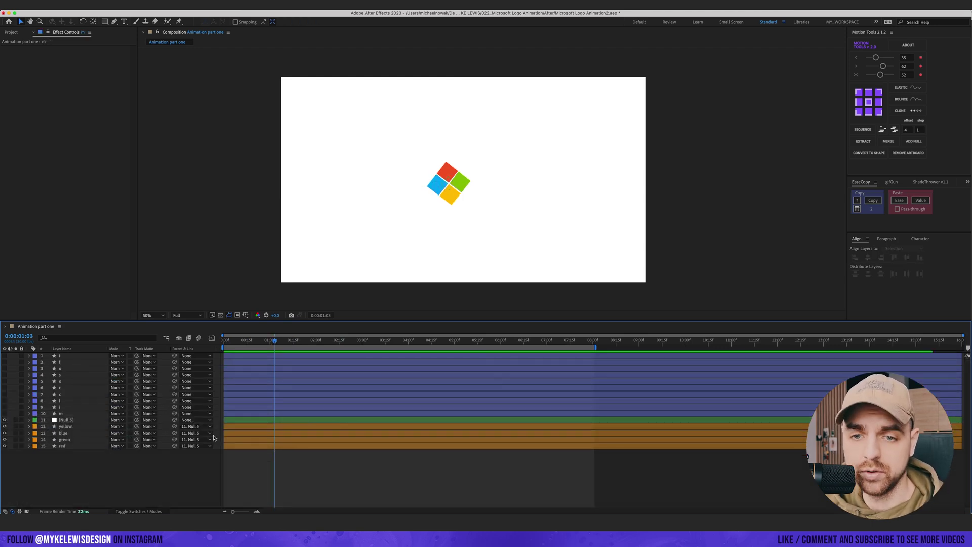
left_click_drag(5, 445, 10, 393)
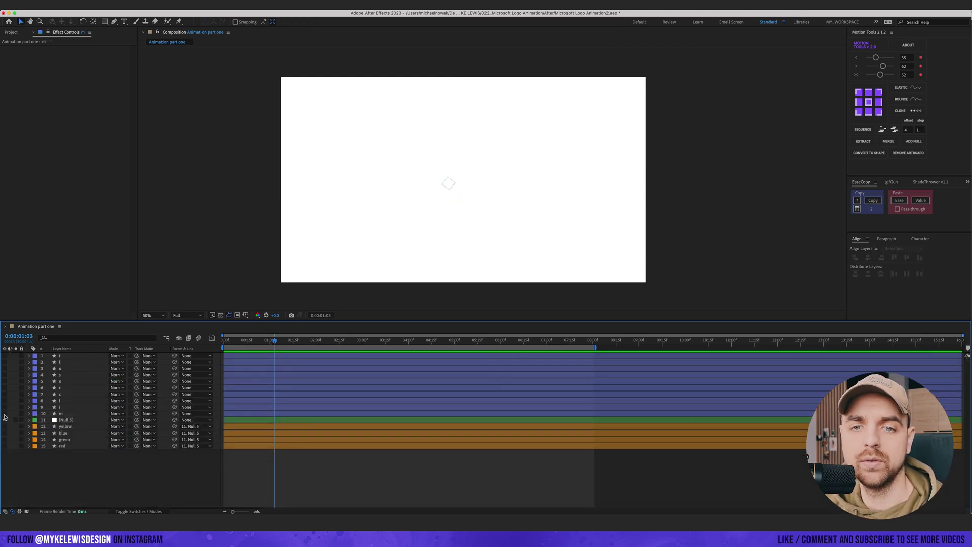
- Draw an open mask path with the Pen tool along the middle of the strokes of the M
scroll(478, 217, "up", 2)
left_click_drag(305, 191, 356, 187)
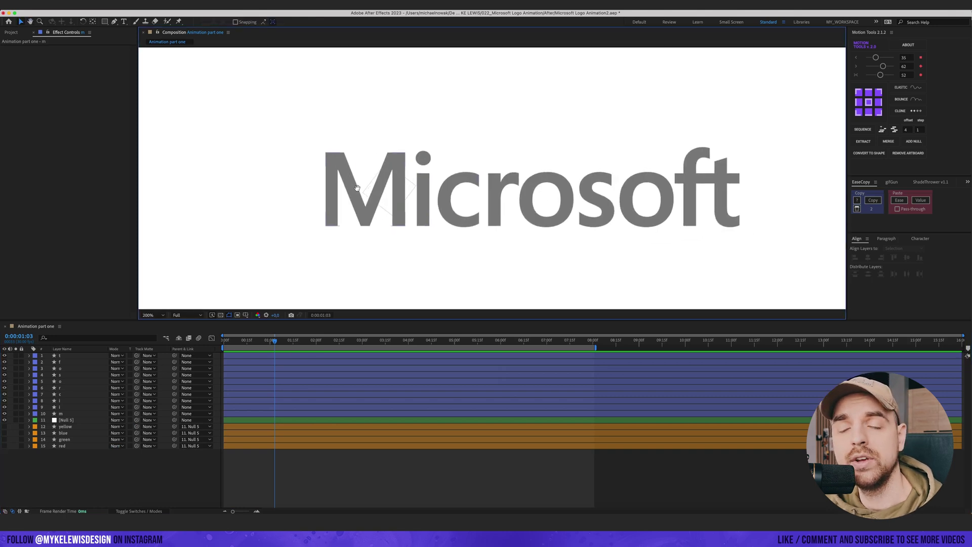
scroll(337, 197, "up", 2)
left_click(114, 21)
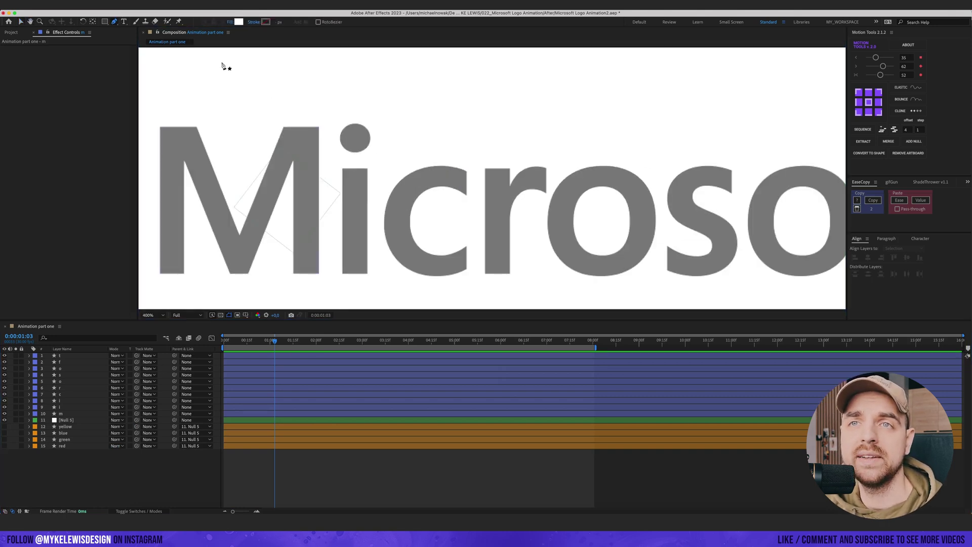
left_click(376, 190, "super")
left_click_drag(281, 188, 351, 182)
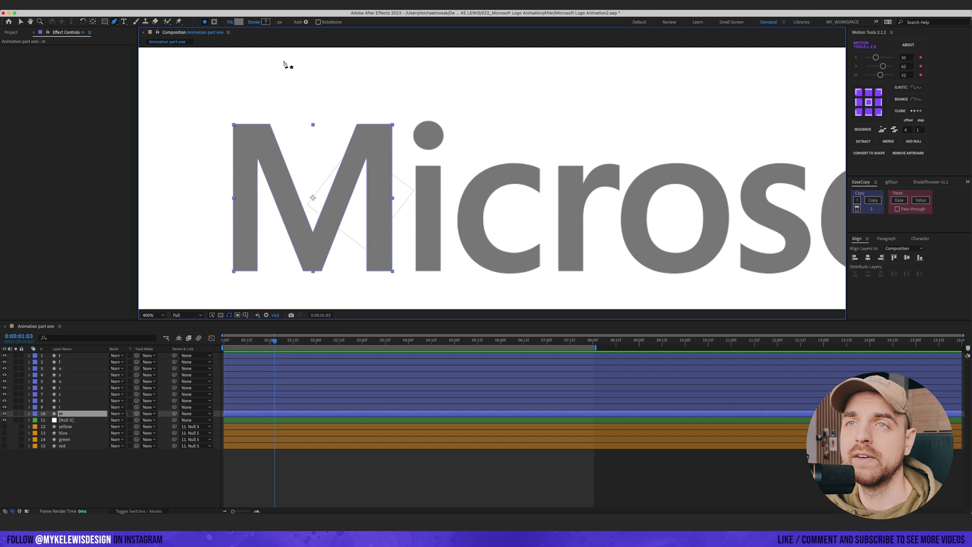
left_click(214, 21)
left_click_drag(339, 173, 342, 151)
left_click(247, 258)
- Draw open mask paths through the stem of the i and along the curve of the c
left_click(74, 407)
left_click_drag(427, 202, 344, 204)
left_click(347, 265)
left_click(348, 138)
left_click(74, 400)
left_click(74, 393)
left_click(466, 232)
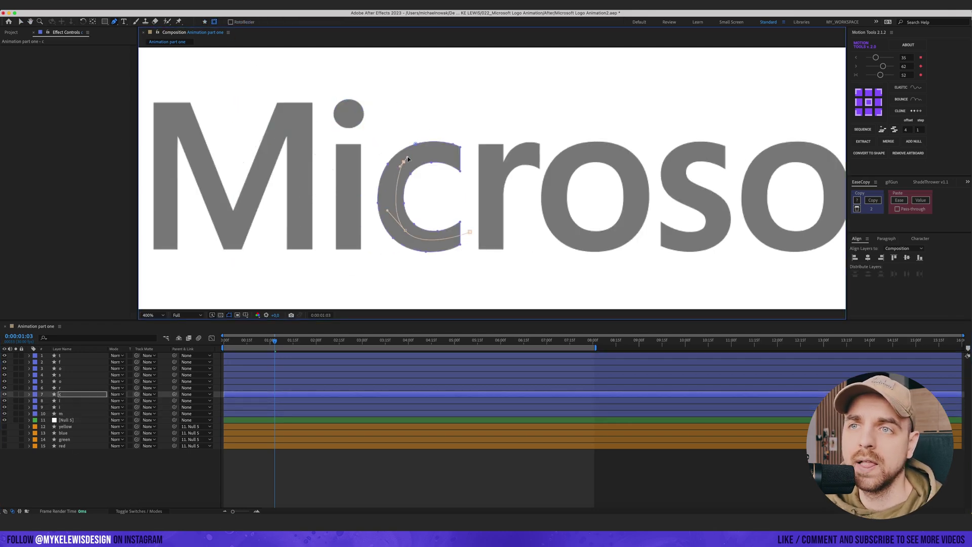
- Draw open mask paths along the middle of the remaining letters r, o, s, o, f and t
left_click_drag(476, 202, 349, 200)
left_click(74, 388)
left_click(365, 256)
left_click(74, 381)
left_click_drag(398, 147, 368, 146)
left_click_drag(439, 192, 439, 172)
scroll(397, 148, "right", 6)
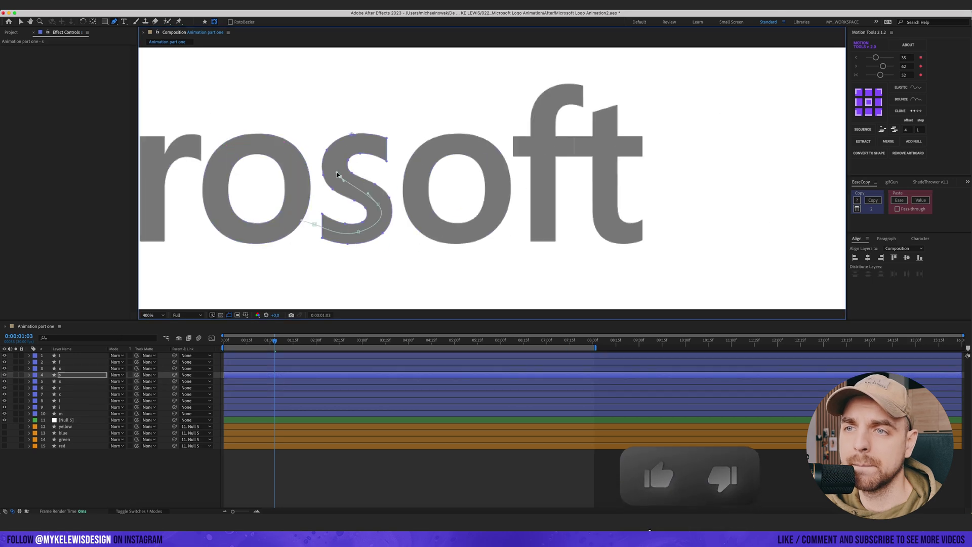
key("super+Up")
key("super+Up")
key("super+Up")
key("super+Up")
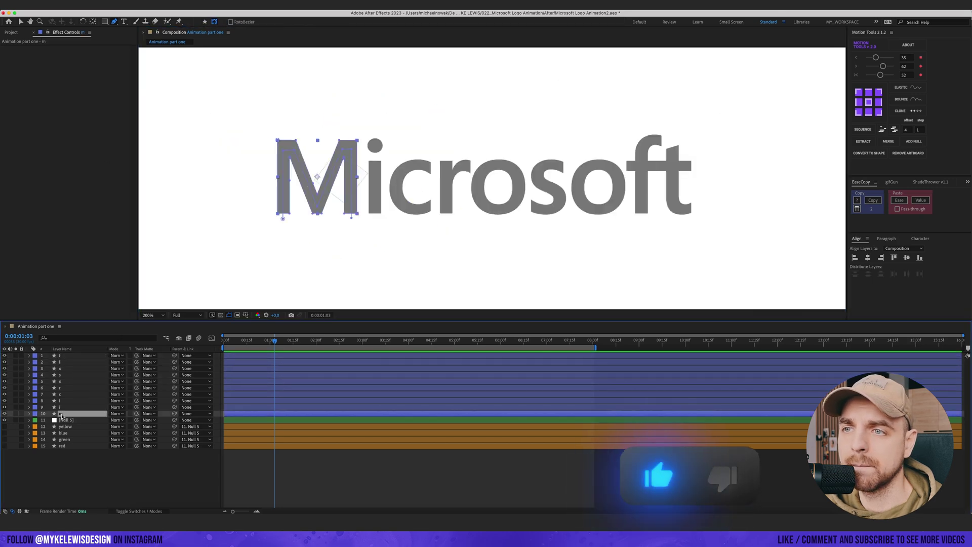
- Apply the Stroke effect to the M layer
left_click_drag(271, 157, 345, 158)
left_click(64, 132)
key("ctrl+space")
type("str")
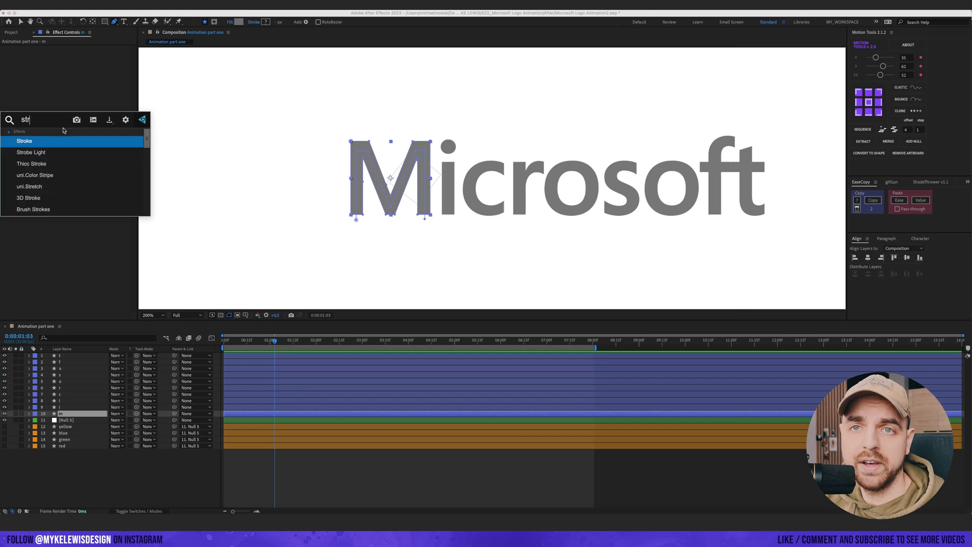
key("Return")
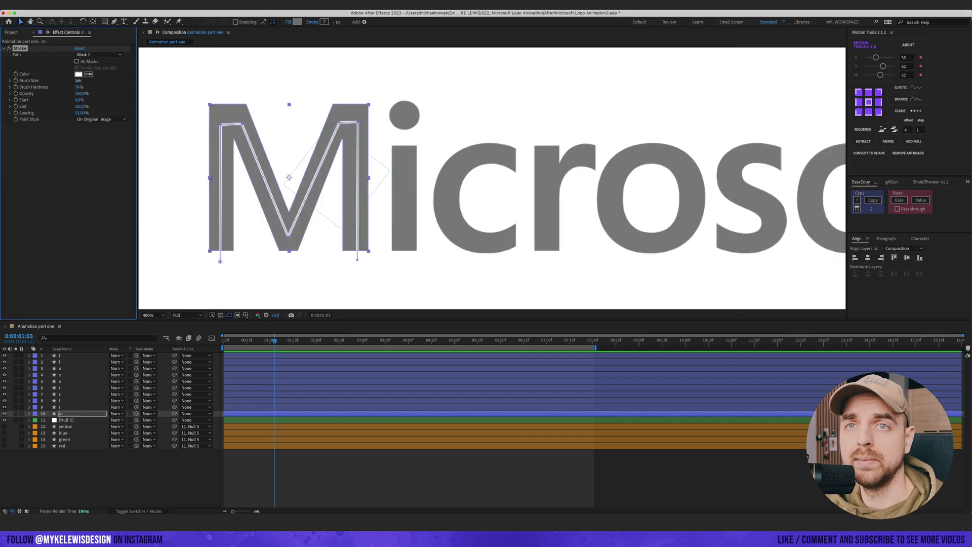
- Enlarge the stroke's brush to cover the M, set hardness to 100%, adjust the mask's corner and set Paint Style to Reveal Original Image
left_click_drag(78, 81, 178, 86)
left_click_drag(78, 87, 175, 85)
left_click_drag(221, 124, 240, 122)
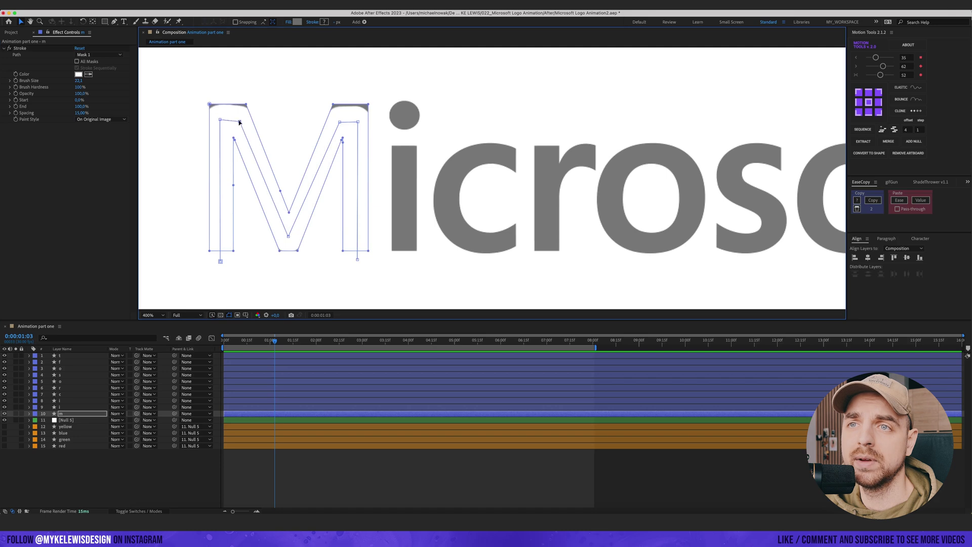
left_click(101, 119)
left_click(90, 144)
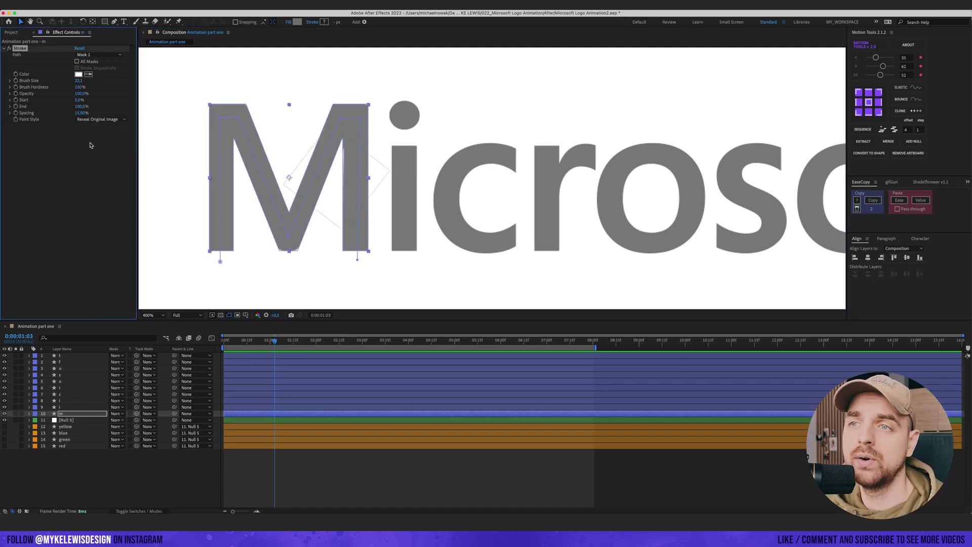
- Keyframe the M's stroke End from 0% at 0:00:00:00 to 100% at 0:00:01:03
key("comma")
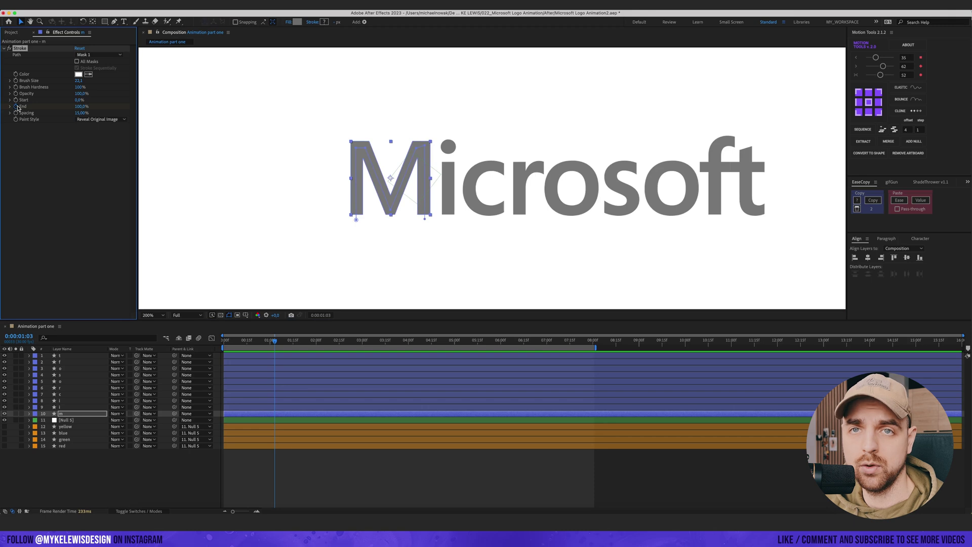
key("u")
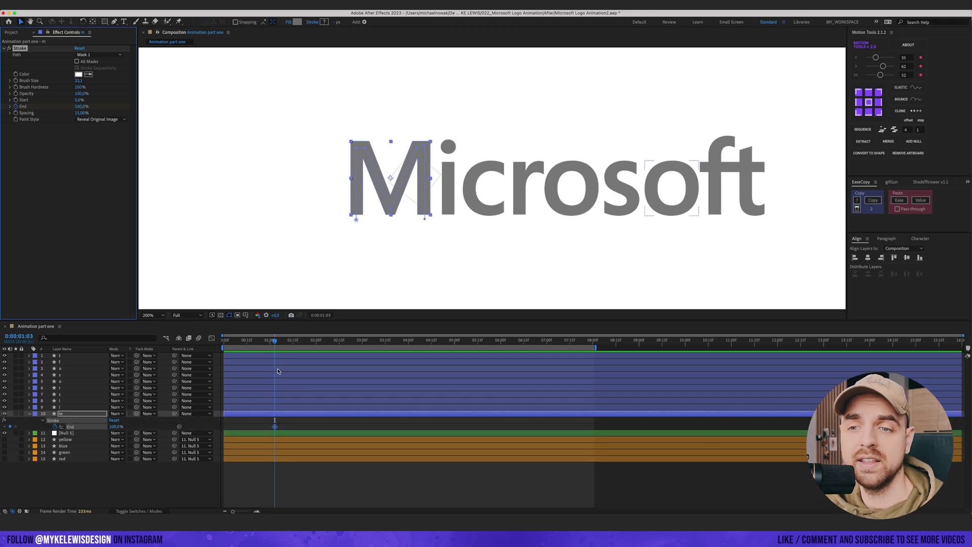
left_click_drag(275, 340, 223, 341)
left_click(79, 107)
type("0")
key("Return")
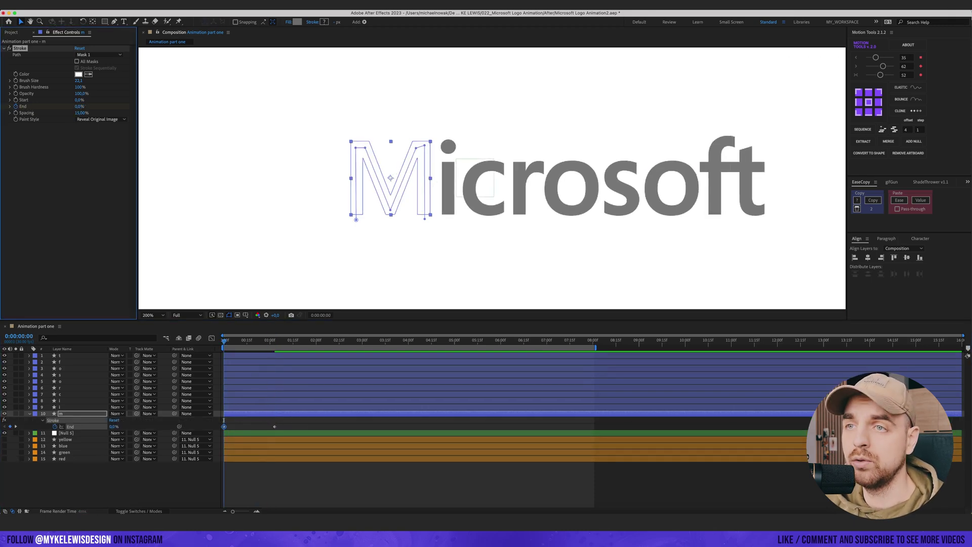
- Preview the M's stroke reveal and apply easing to both End keyframes
key("space")
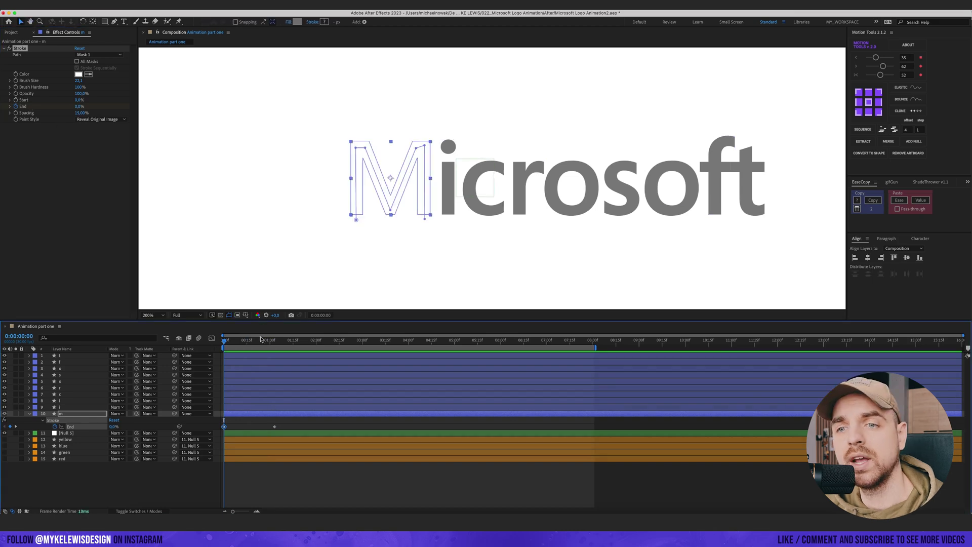
left_click_drag(224, 341, 272, 343)
left_click_drag(295, 423, 221, 430)
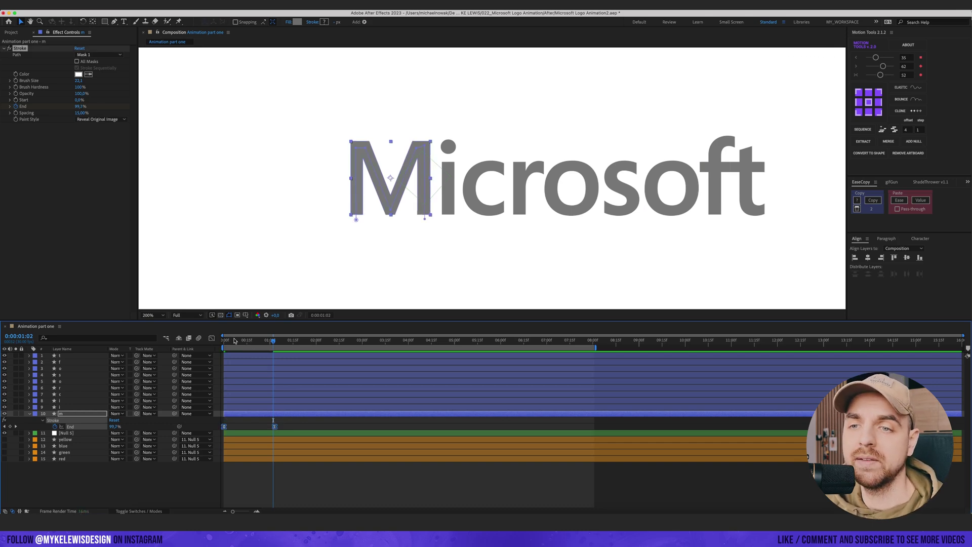
left_click_drag(270, 341, 276, 343)
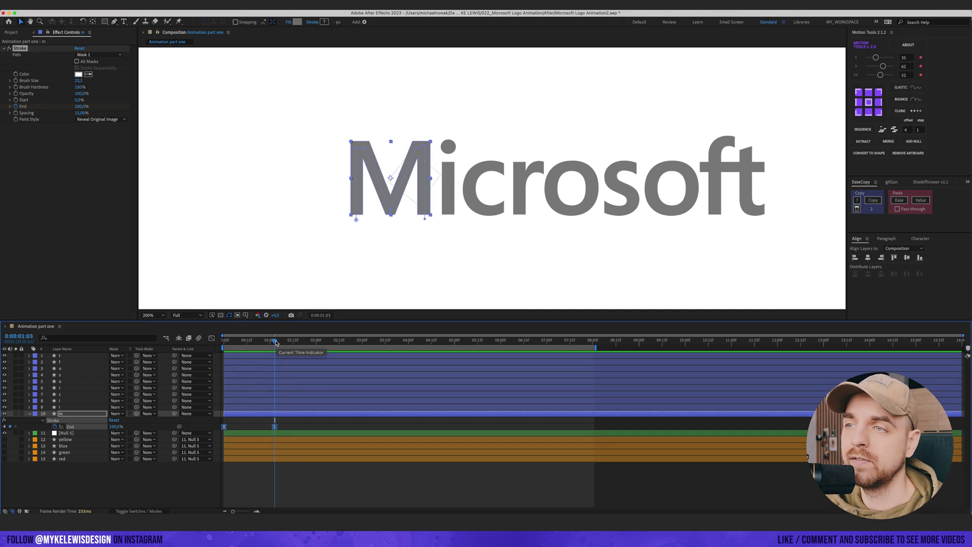
key("Home")
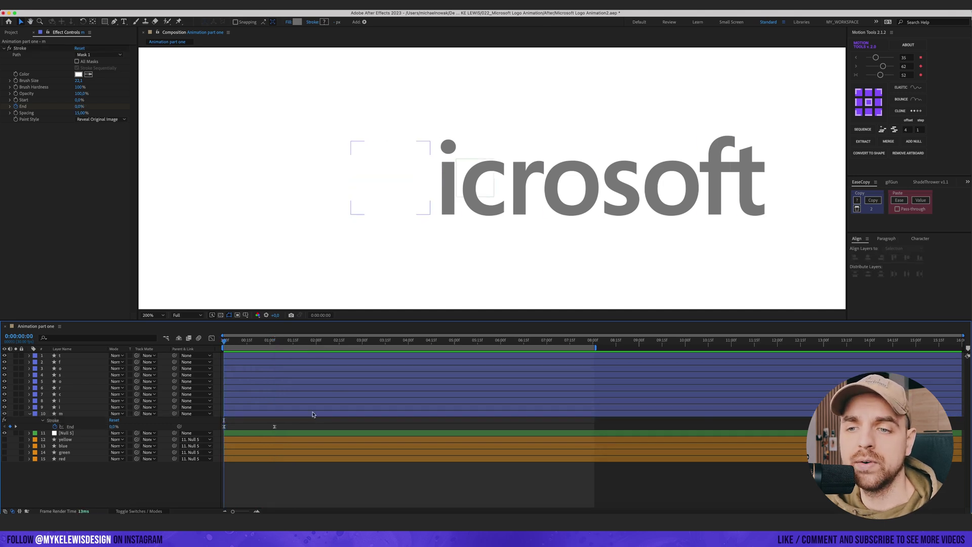
- Paste the M's animated Stroke effect onto the i's stem and all letters after it, then preview the reveal
left_click(65, 407)
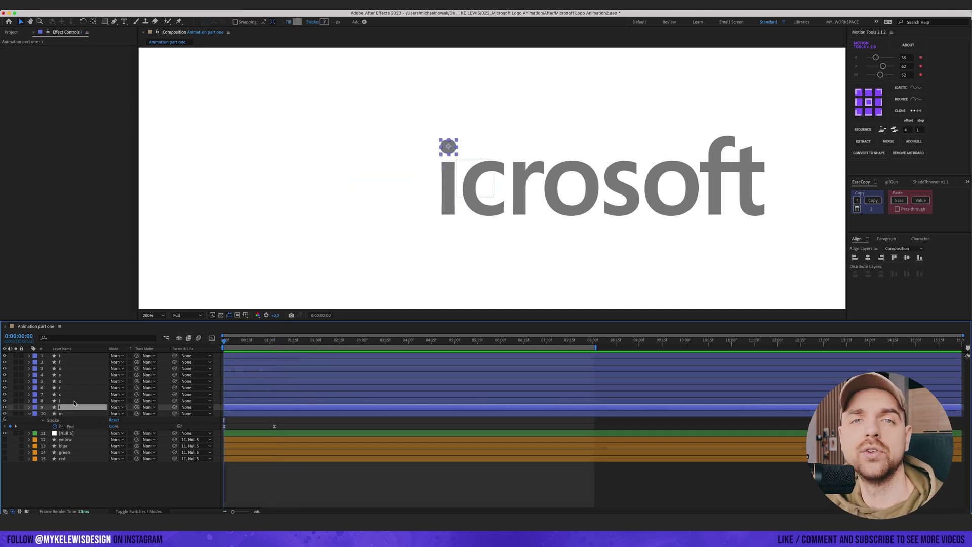
left_click(76, 401)
left_click(74, 355, "shift")
key("super+v")
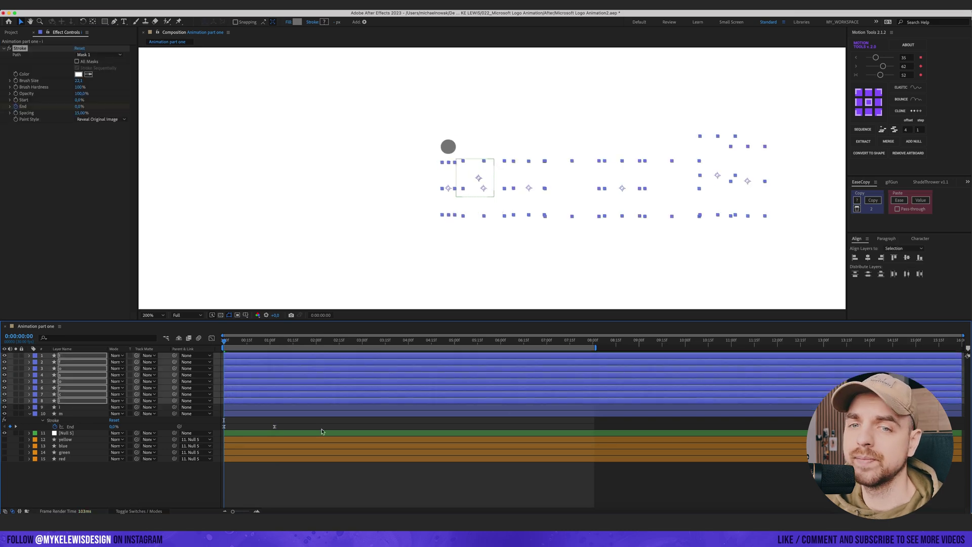
left_click(297, 422)
key("space")
key("space")
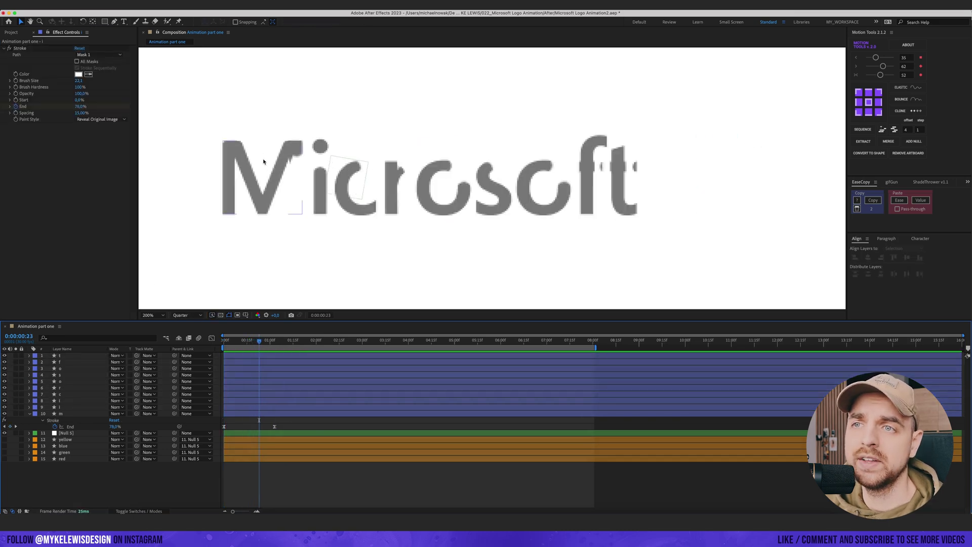
- Refine the mask paths of the M and the r by shifting their points so the strokes reveal each letter cleanly
scroll(398, 224, "up", 2)
left_click_drag(399, 224, 514, 242)
left_click(352, 196)
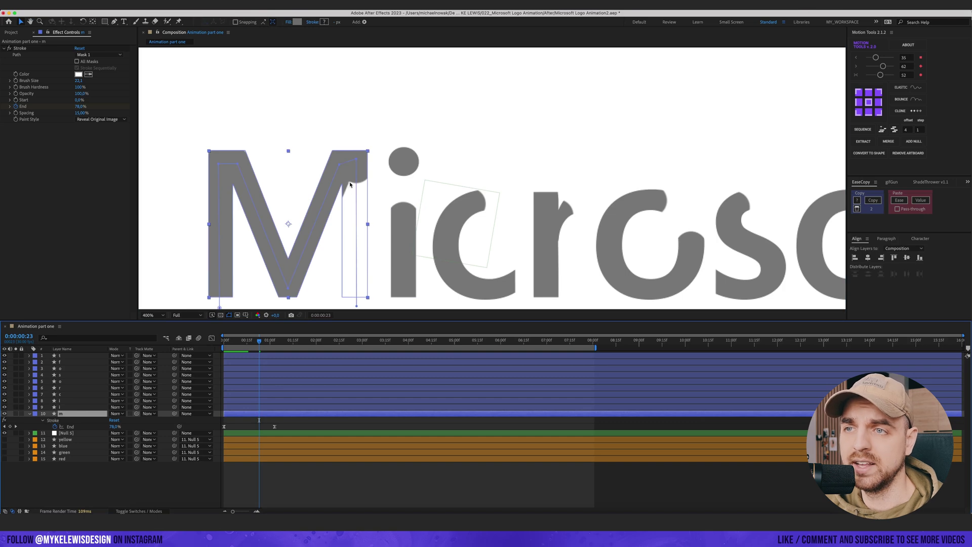
left_click_drag(339, 164, 334, 160)
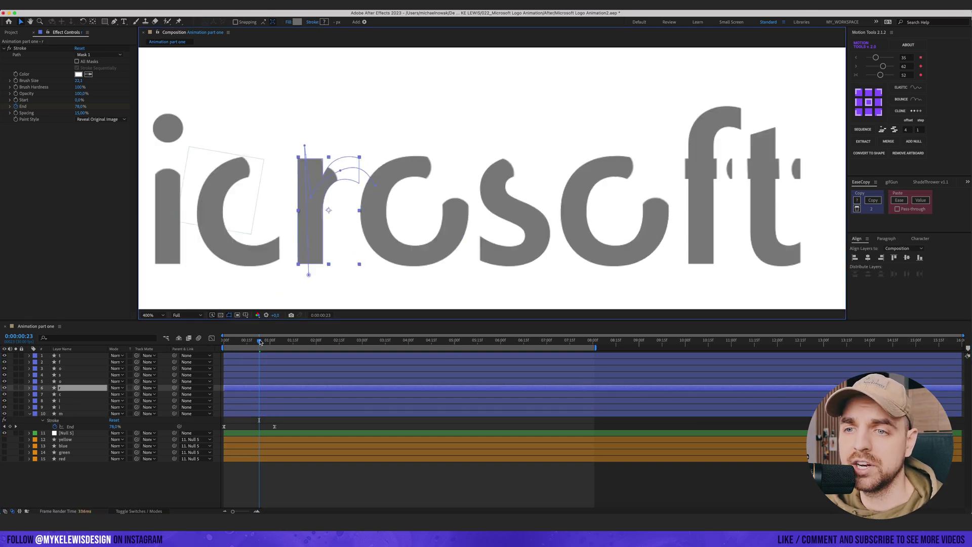
left_click_drag(260, 342, 249, 341)
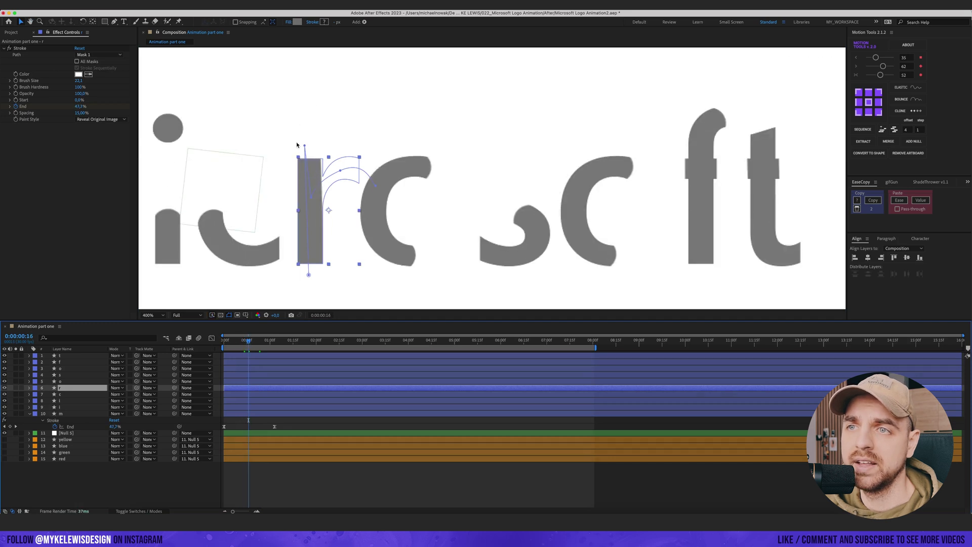
left_click_drag(304, 146, 308, 147)
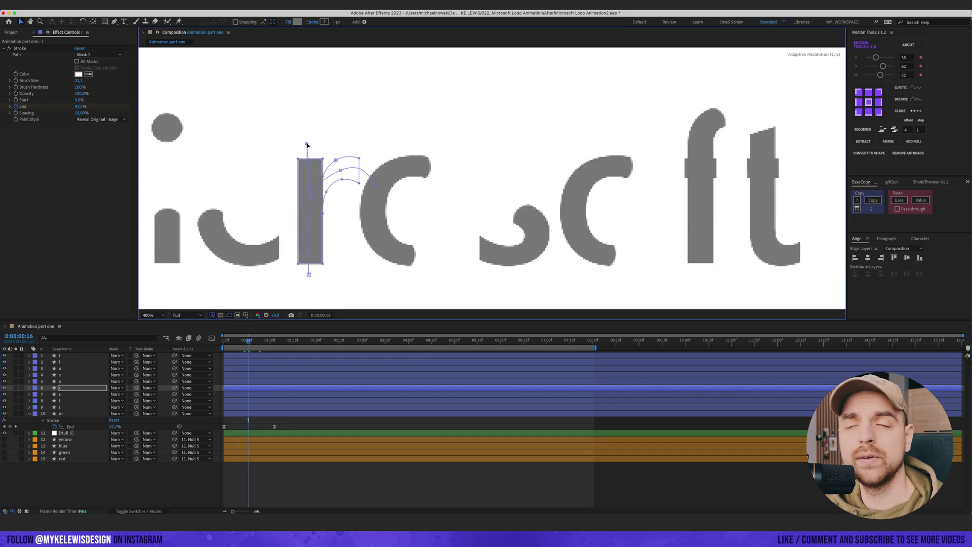
- Fine-tune the Stroke brush size on individual letters of the wordmark and check the reveal across the whole word
left_click_drag(549, 205, 167, 213)
left_click(317, 217)
left_click_drag(79, 81, 72, 80)
mouse_move(248, 340)
left_mouse_down()
mouse_move(275, 341)
mouse_move(249, 340)
left_mouse_up()
left_click(380, 213)
left_click_drag(78, 81, 76, 81)
left_click(510, 231)
scroll(509, 231, "down", 2)
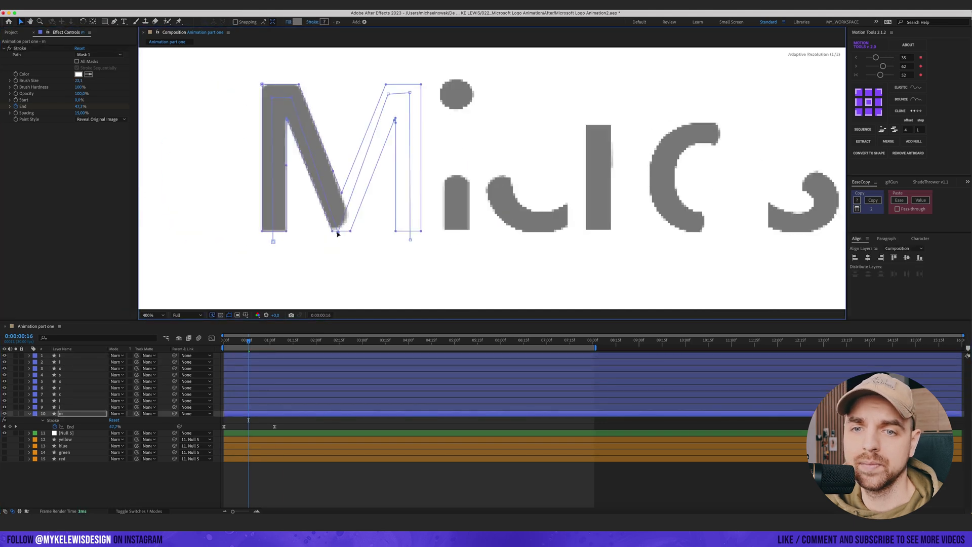
scroll(420, 227, "down", 6)
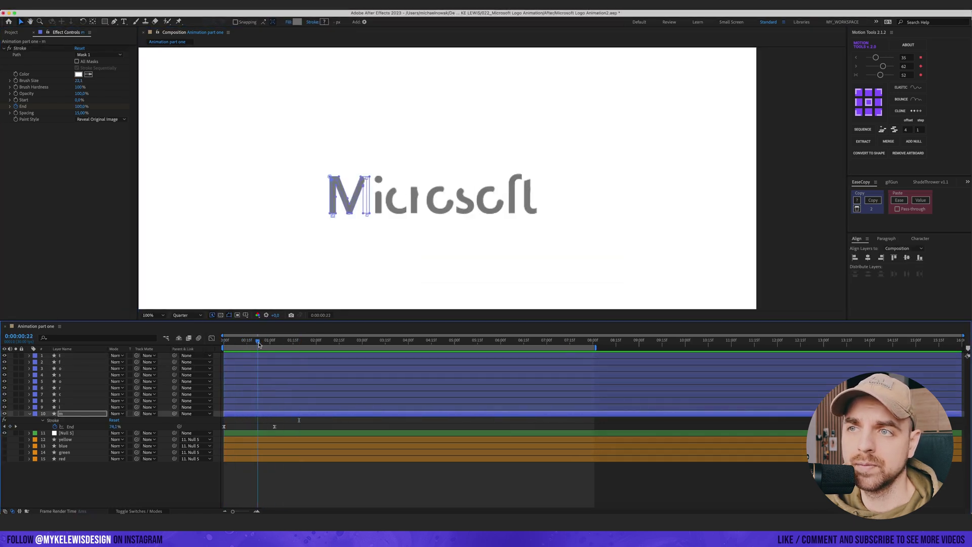
scroll(400, 165, "up", 5)
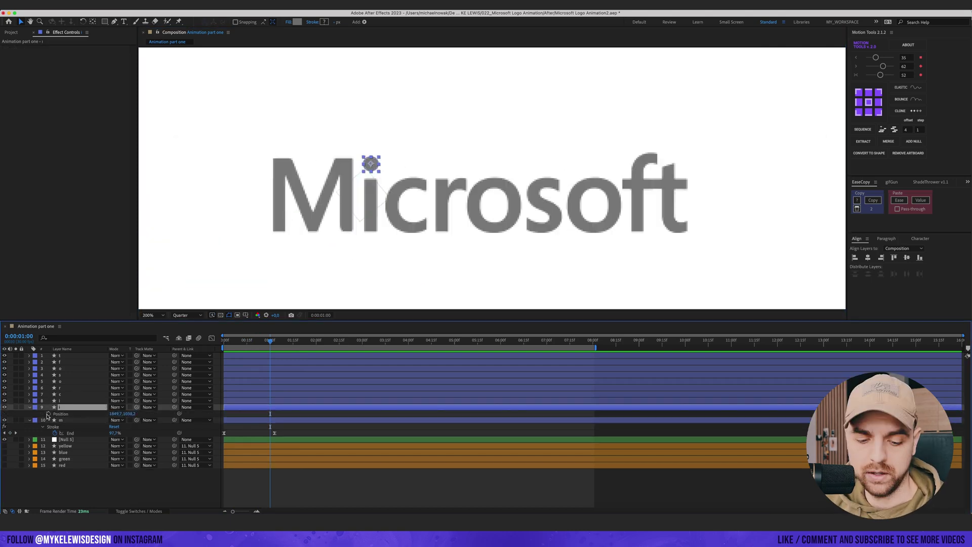
- Add Position and Scale keyframes to the i's dot at 0:00:01:00
key("p")
key("shift+s")
left_click(49, 413)
left_click(48, 420)
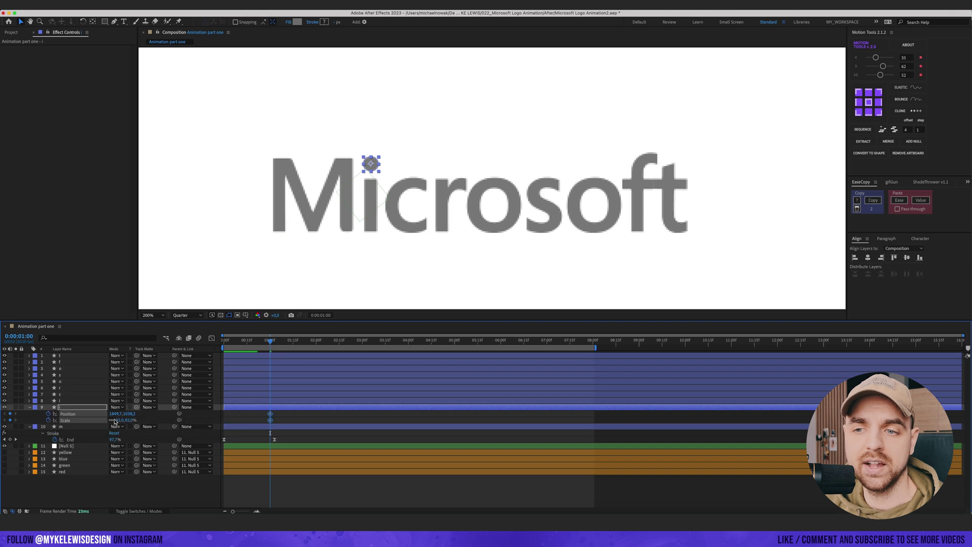
- At 0:00:00:14, raise the i's dot well above the wordmark and set its Scale to 0%
left_click_drag(270, 341, 246, 340)
left_click(82, 401)
left_click(82, 406)
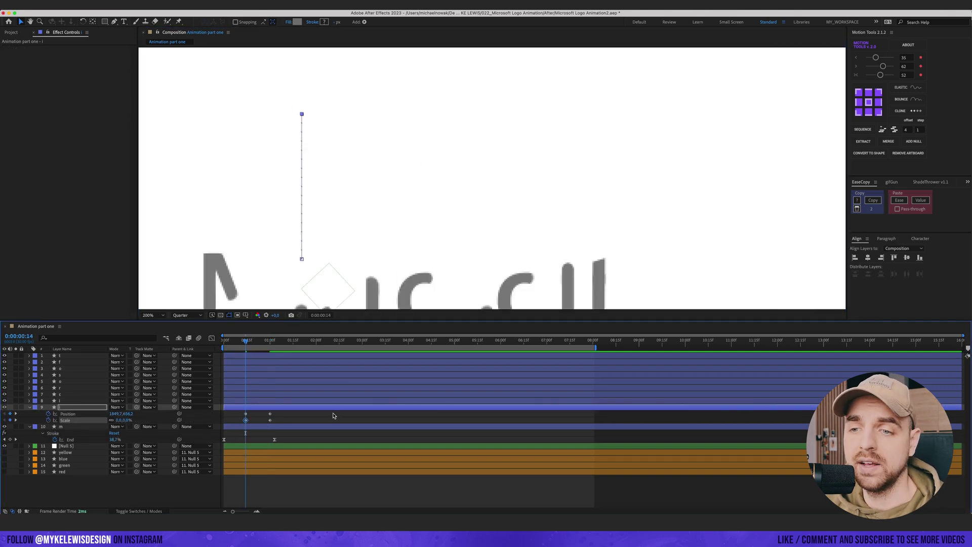
- Preview the dot's drop and apply easing to its Position and Scale keyframes
left_click(334, 415)
key("space")
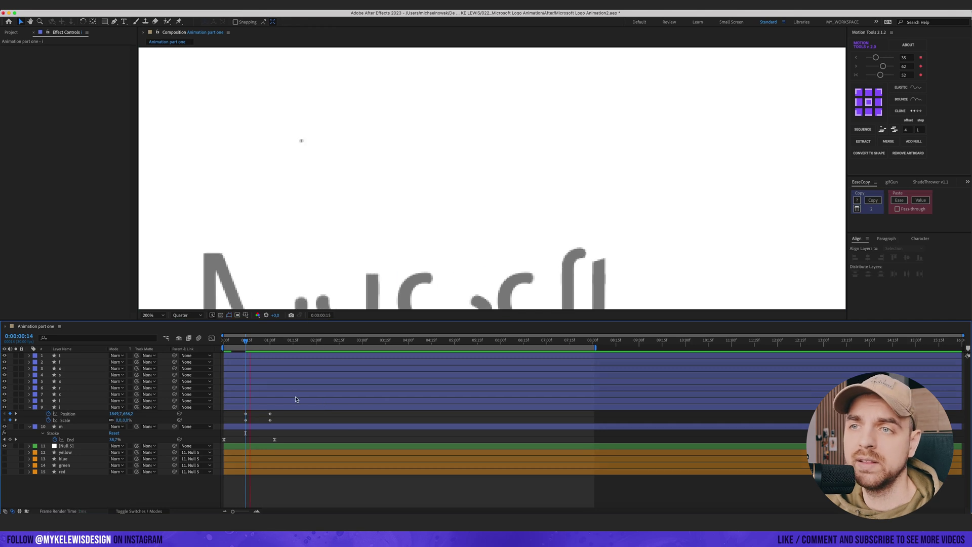
left_click_drag(276, 414, 237, 428)
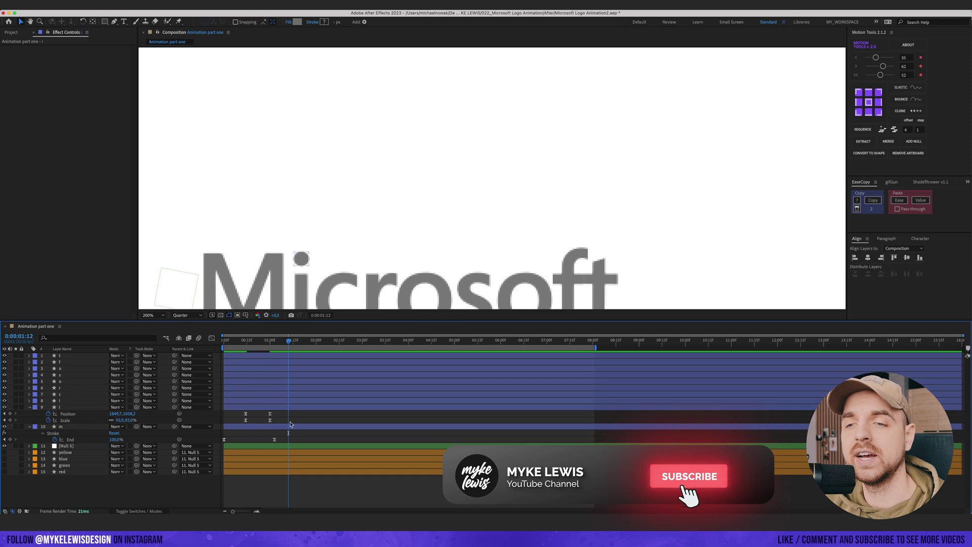
key("F2")
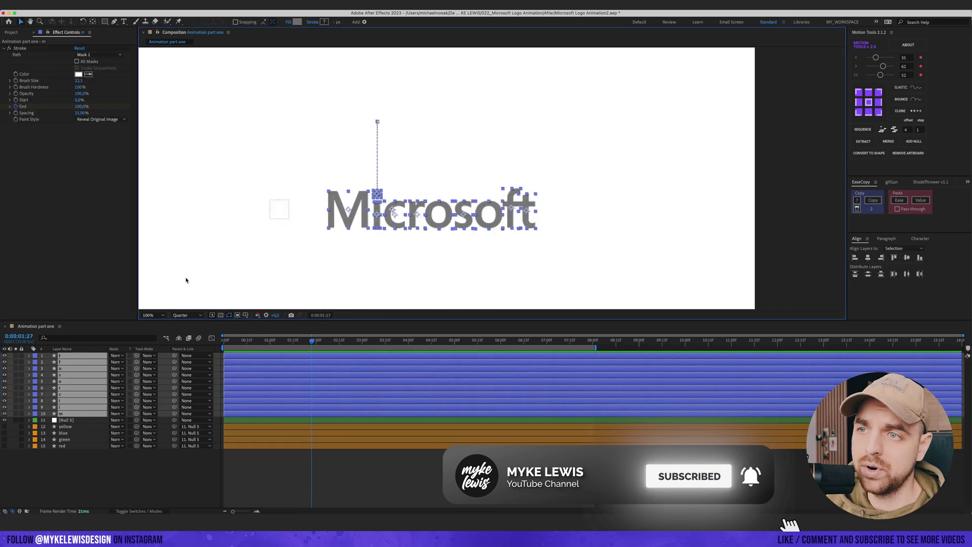
- Add Position keyframes to all letters except the i's dot at 0:00:00:21 and 0:00:00:00
left_click_drag(237, 340, 257, 343)
key("p")
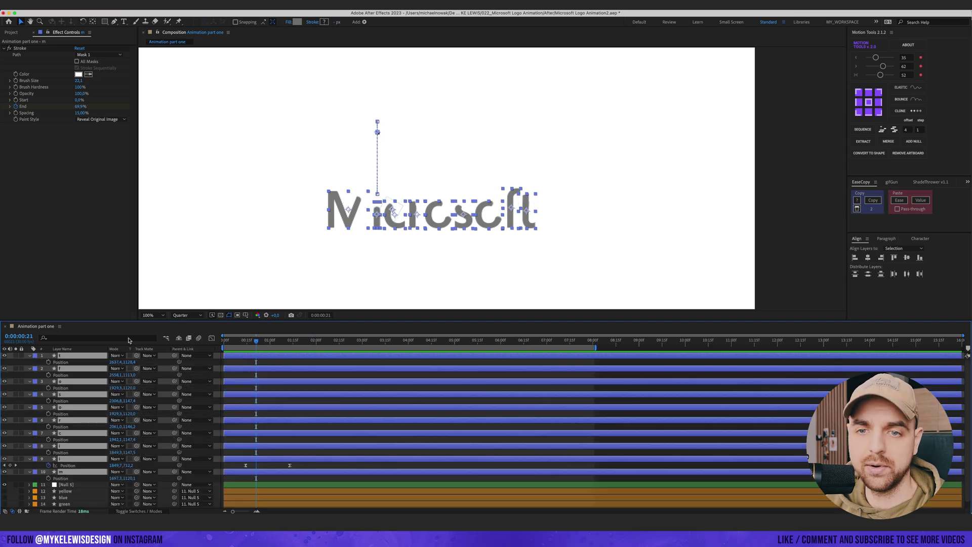
left_click(48, 362)
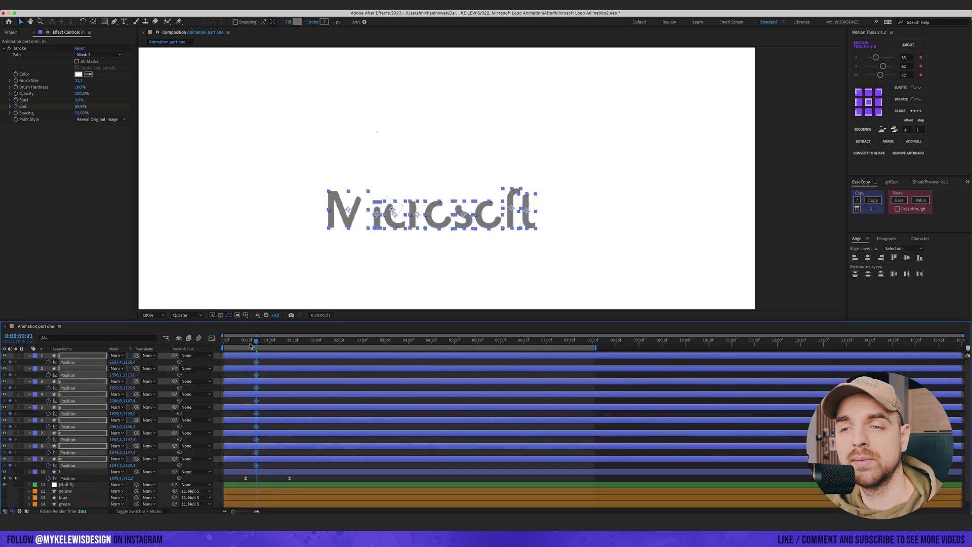
key("Home")
left_click(10, 362)
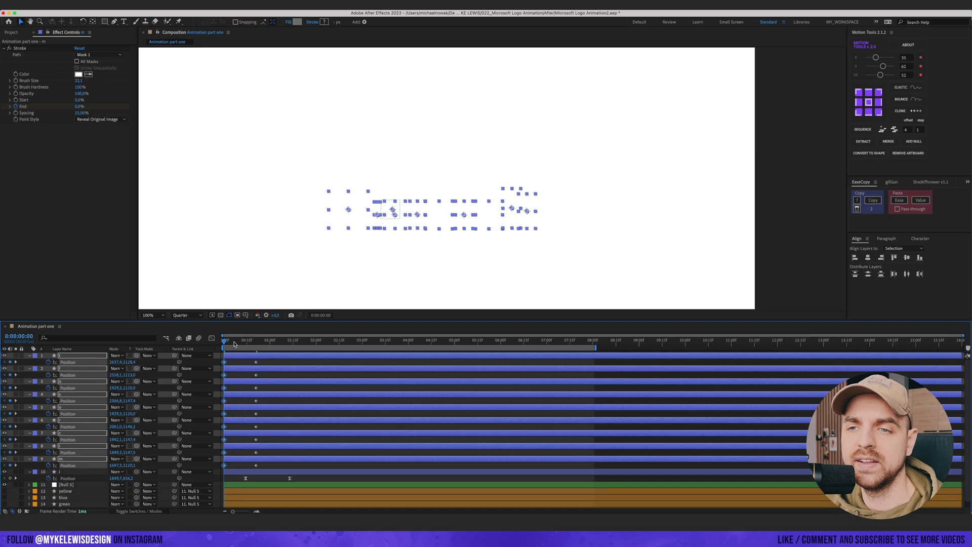
- At 0:00:00:11, raise all the letters together by about 37 px and preview the bounce
left_click_drag(235, 343, 241, 344)
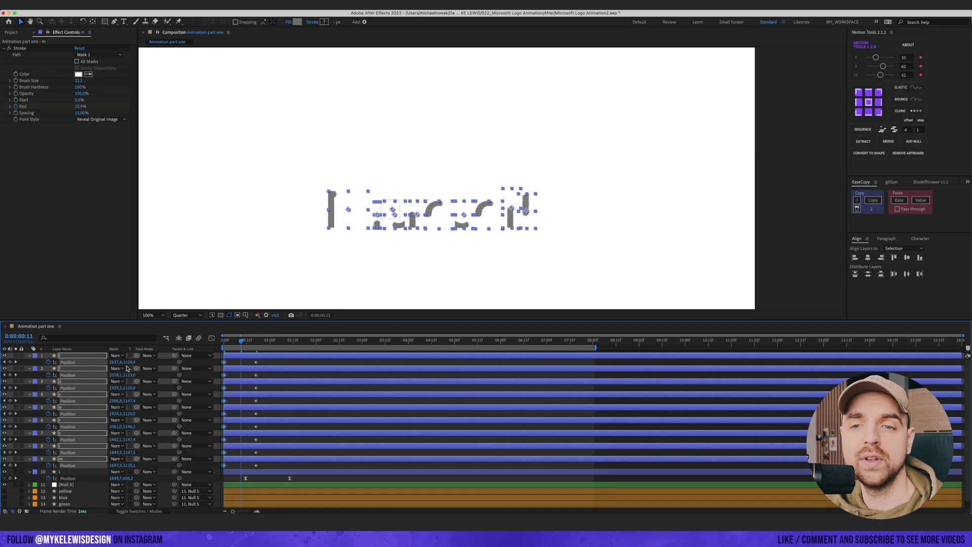
left_click_drag(130, 362, 116, 362)
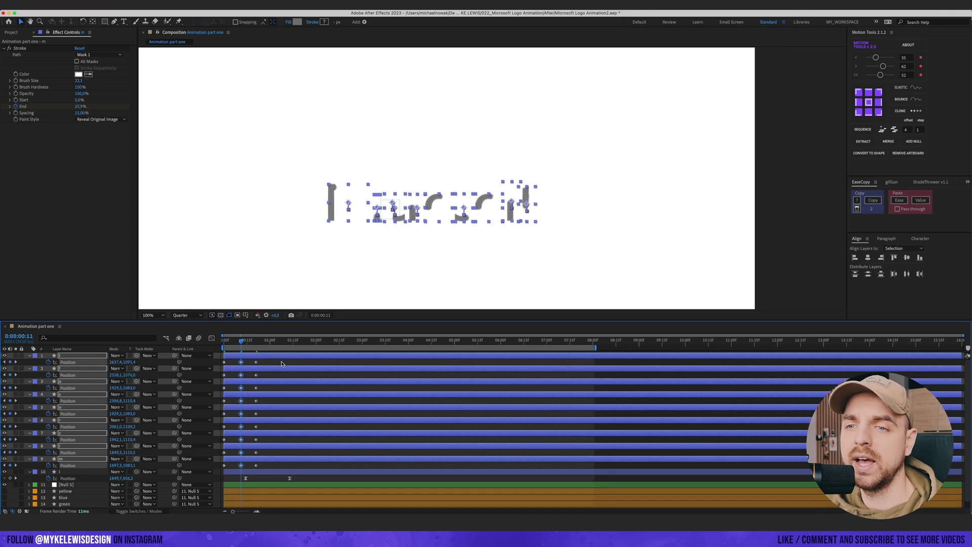
left_click(282, 364)
key("space")
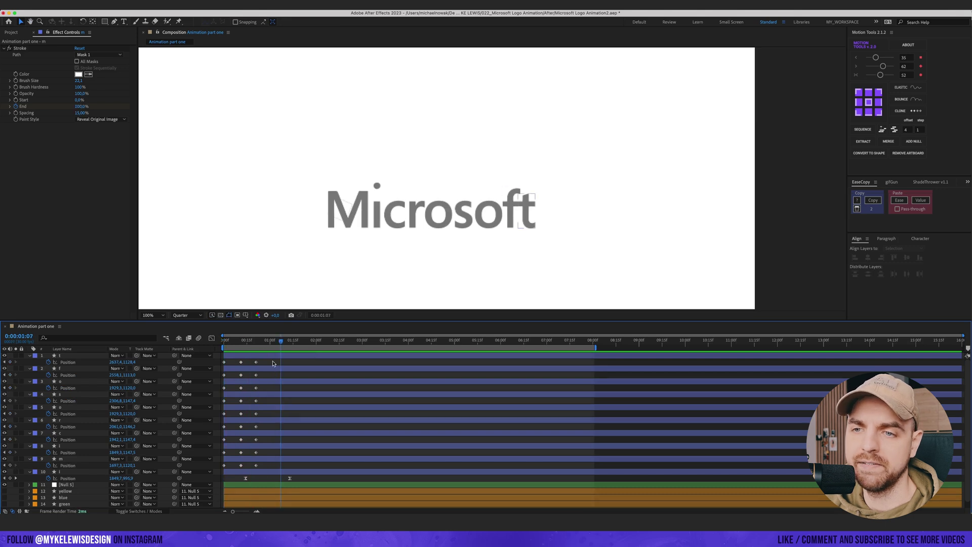
- Apply easing to all the letters' Position keyframes and preview the motion
left_click_drag(272, 360, 218, 468)
key("F9")
left_click(266, 362)
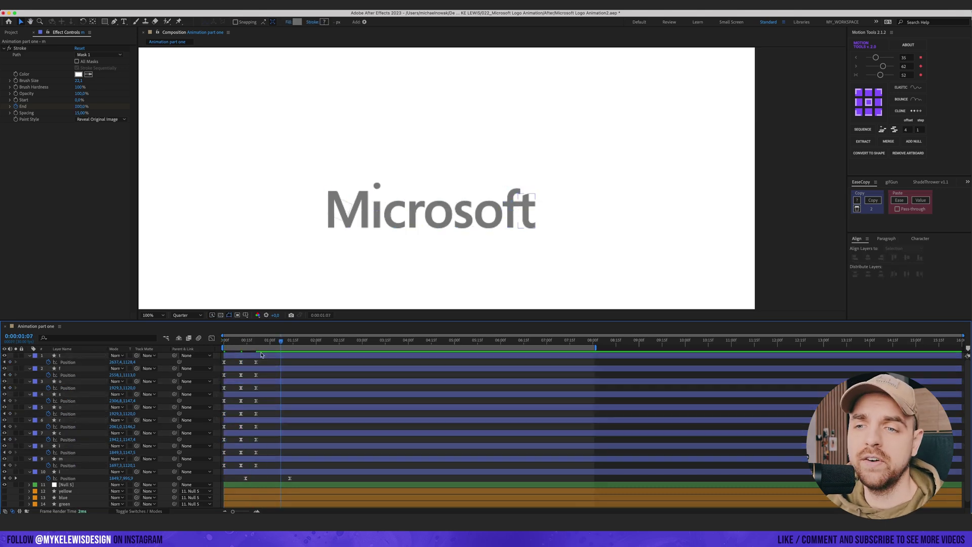
key("Home")
key("space")
key("space")
- Shift the letters' middle and last Position keyframes later to slow the bounce, previewing after each change
left_click_drag(273, 359, 264, 468)
key("Home")
key("space")
key("space")
key("Home")
mouse_move(269, 362)
left_mouse_down()
mouse_move(280, 362)
mouse_move(240, 466)
mouse_move(250, 362)
left_mouse_up()
key("space")
key("space")
left_click(322, 364)
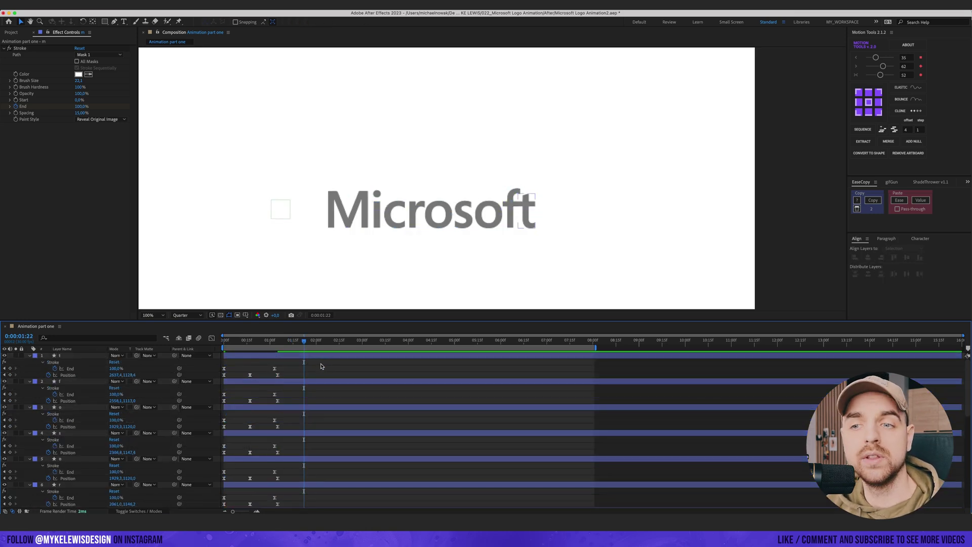
- Move every letter's final Stroke End keyframe earlier, to just before 0:00:01:00, and collapse the layers
key("u")
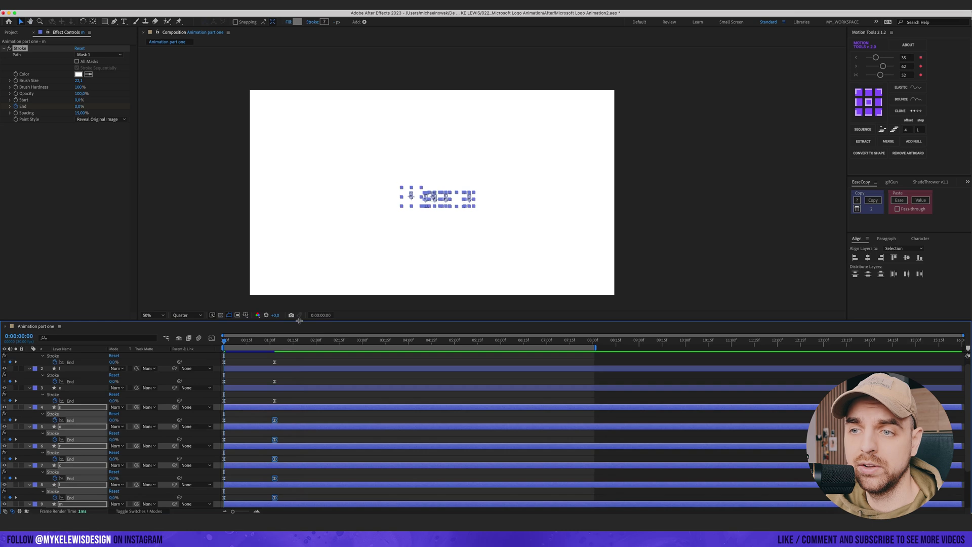
left_click_drag(299, 320, 308, 245)
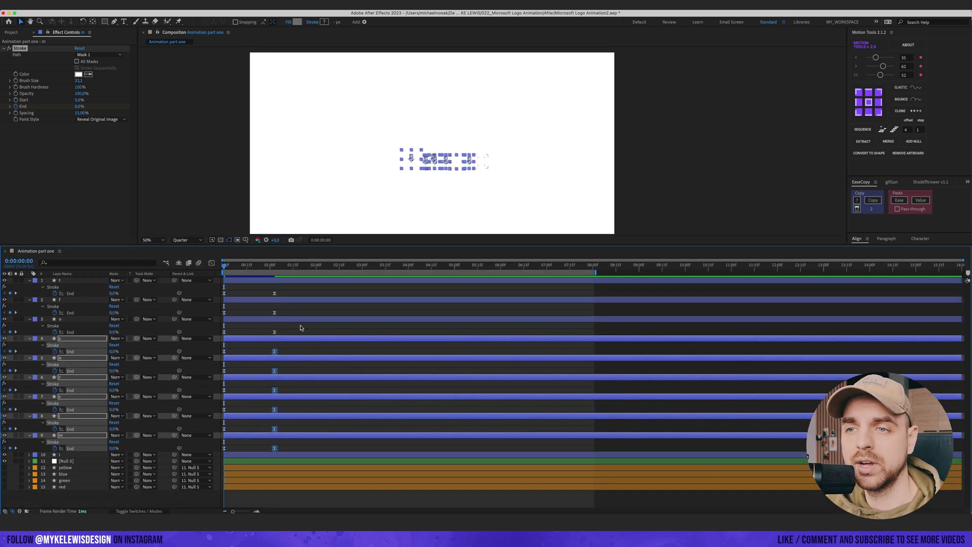
left_click_drag(283, 290, 274, 330)
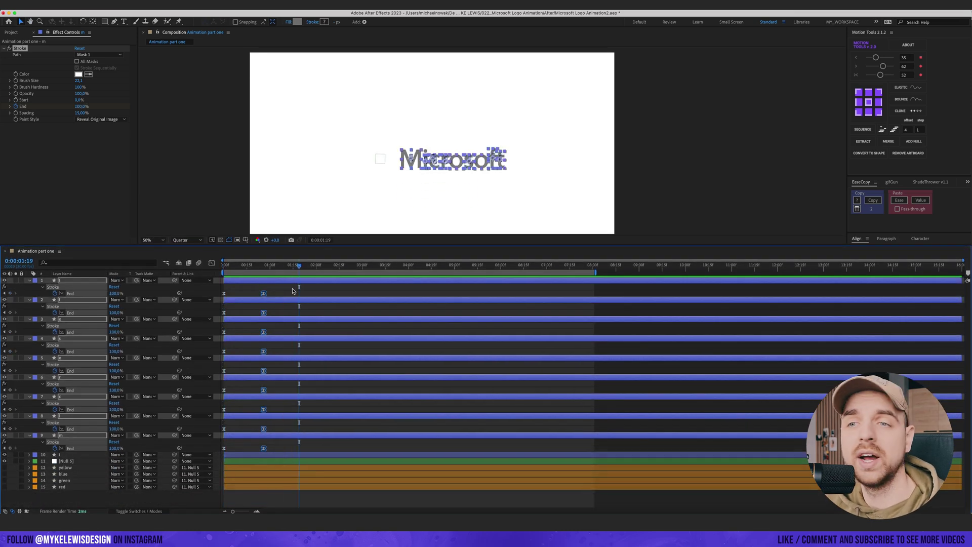
left_click(293, 291)
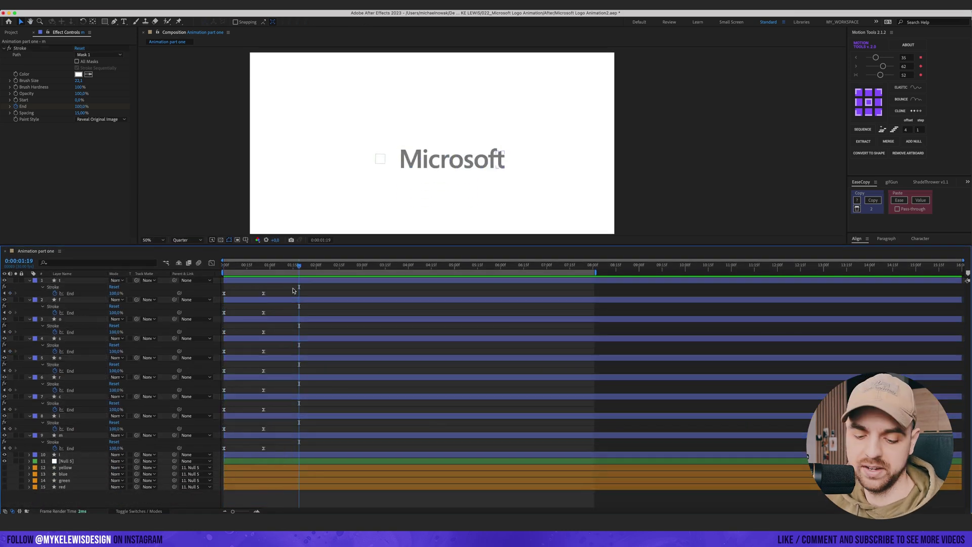
key("u")
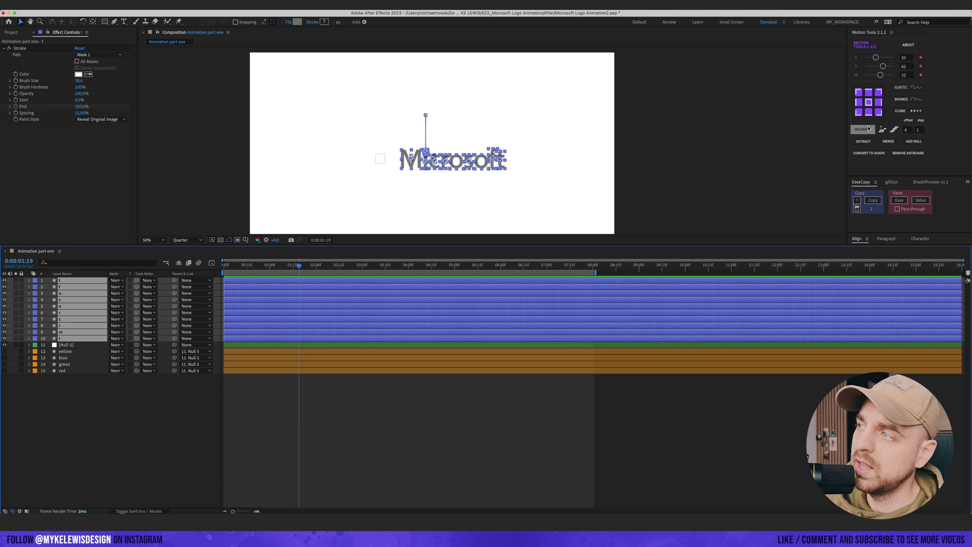
- Sequence the ten wordmark layers with Motion Tools at offset 4 and step 1, then preview the staggered reveal
left_click(863, 129)
left_click(359, 383)
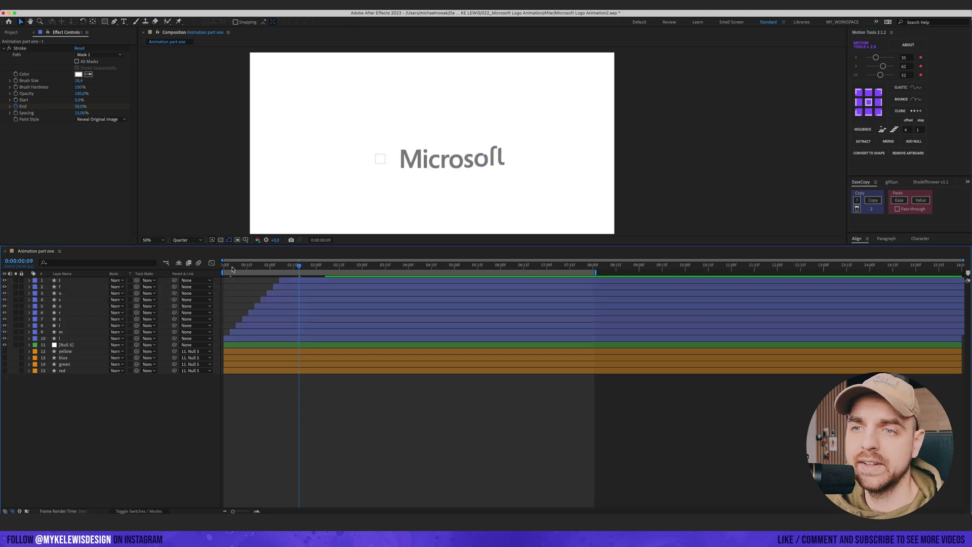
left_click_drag(232, 270, 221, 269)
key("space")
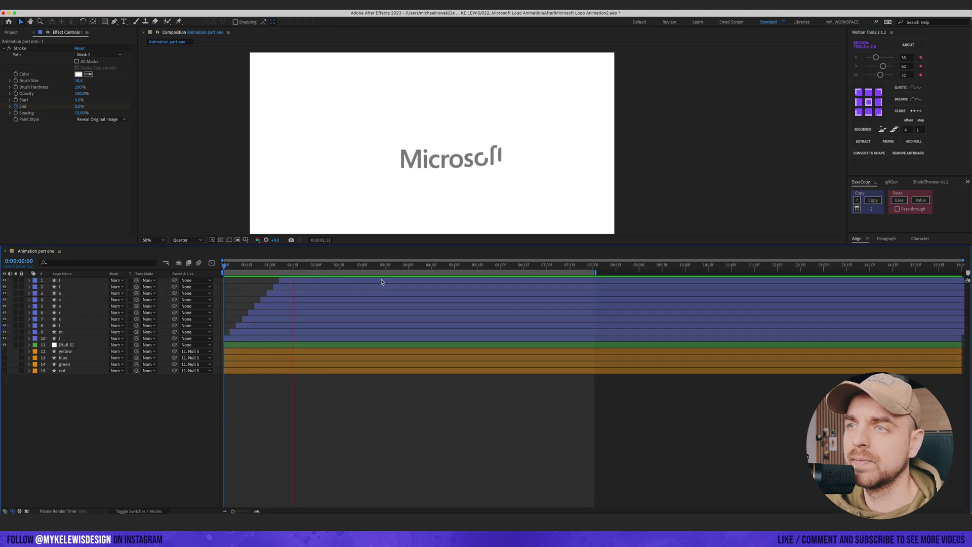
- Duplicate all ten wordmark layers and give the duplicates a brown label color
left_click(301, 281)
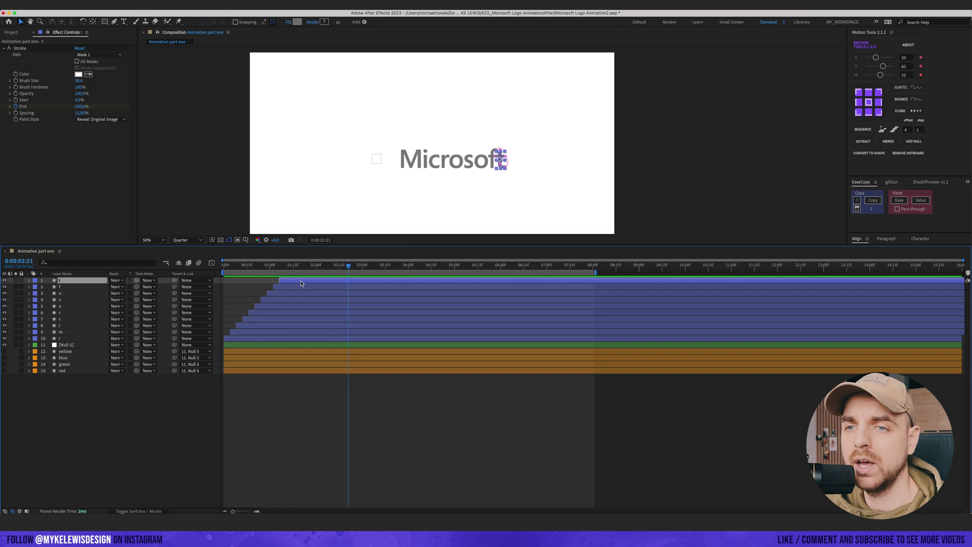
left_click(60, 338, "shift")
key("ctrl+d")
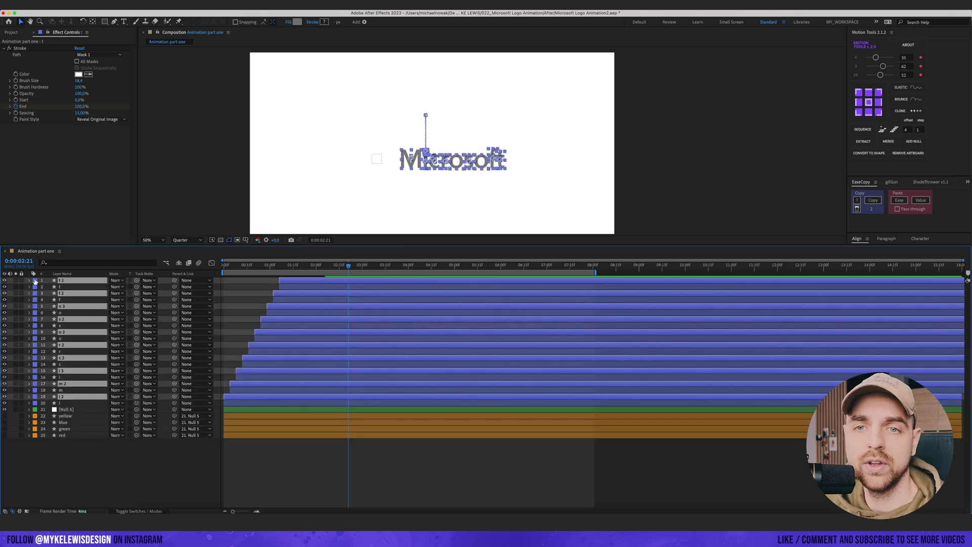
left_click(35, 279)
left_click(46, 416)
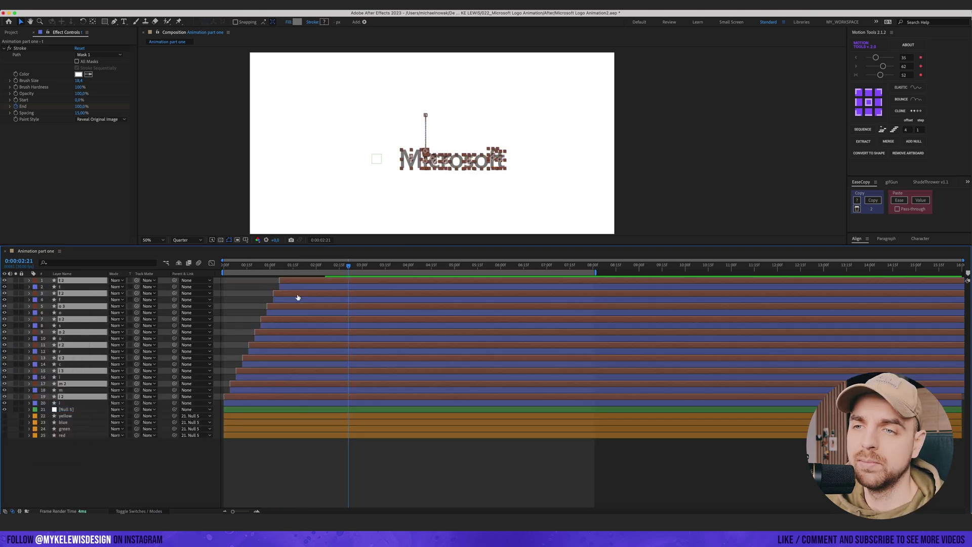
- Select the ten original wordmark layers and reveal only their Stroke End keyframes
left_click(62, 287)
left_click(60, 300, "super")
left_click(63, 313, "super")
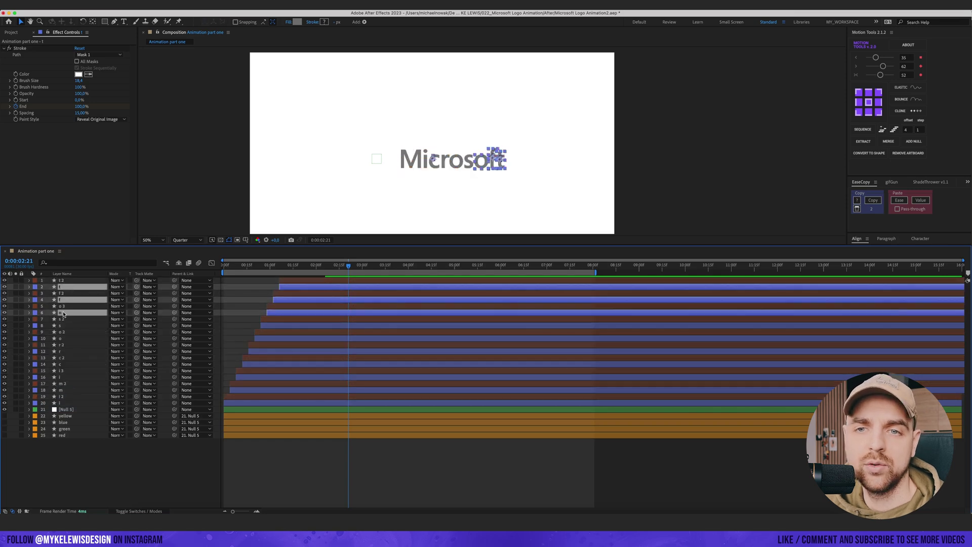
left_click(62, 326, "super")
left_click(62, 338, "super")
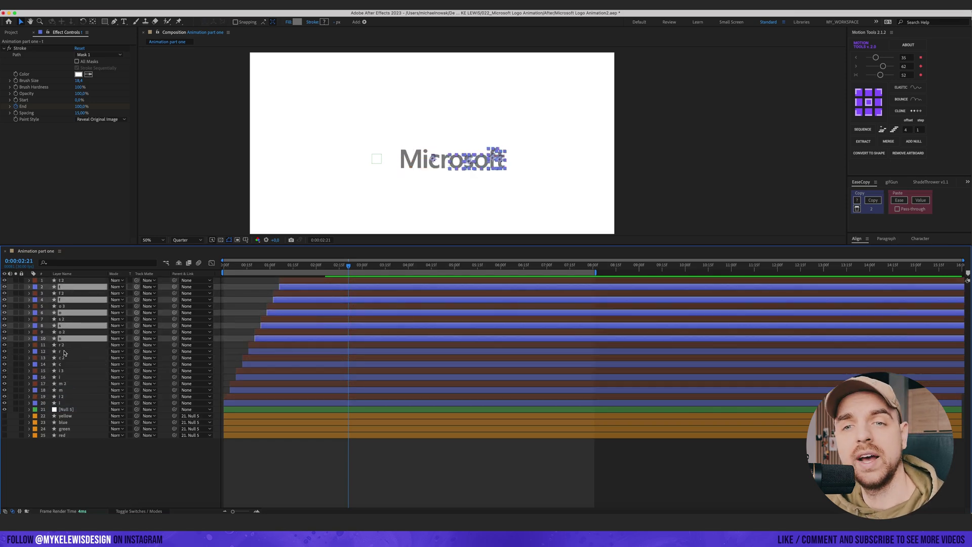
left_click(63, 351, "super")
left_click(63, 364, "super")
left_click(63, 377, "super")
left_click(63, 389, "super")
left_click(63, 403, "super")
key("u")
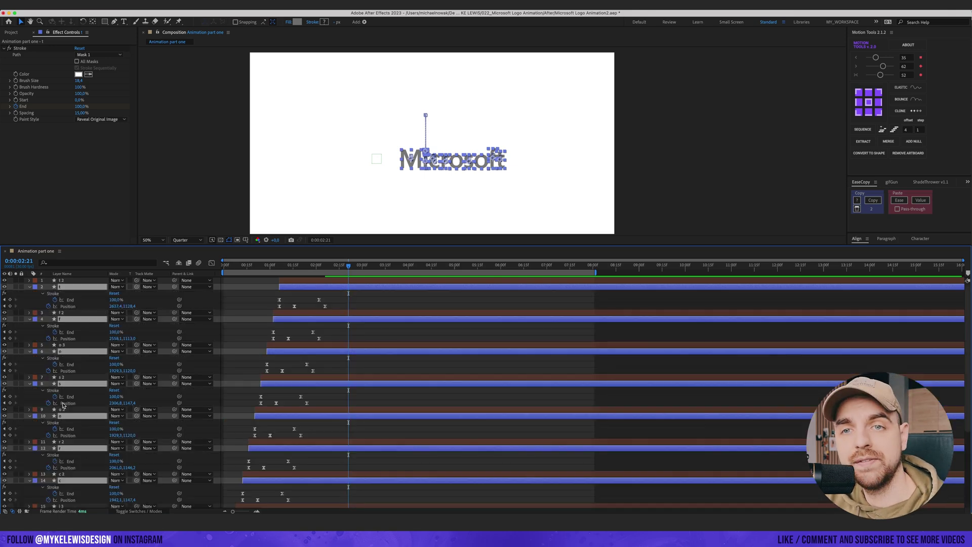
key("shift+p")
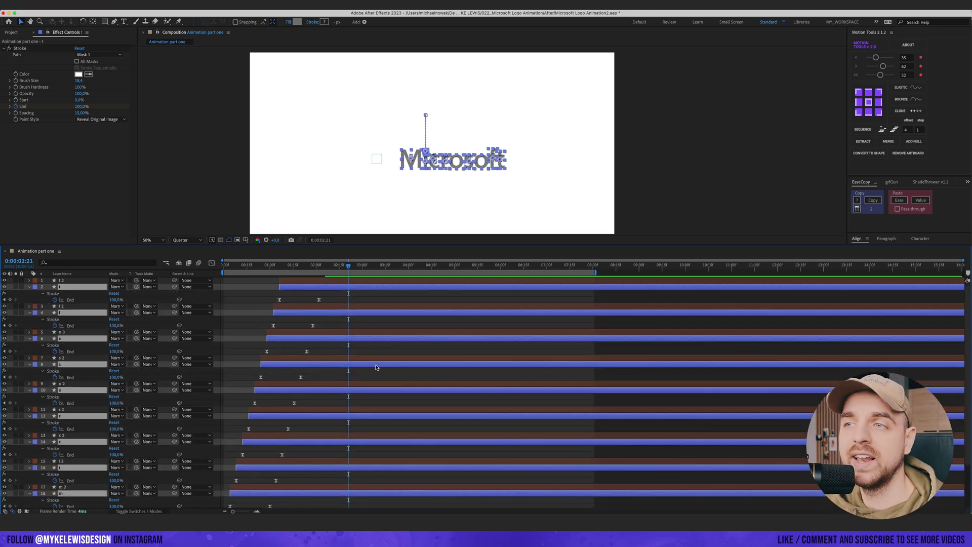
- Move the original letters' final Stroke End keyframes a few frames earlier so they draw ahead of their duplicates
left_click_drag(326, 294, 291, 389)
scroll(310, 371, "down", 1)
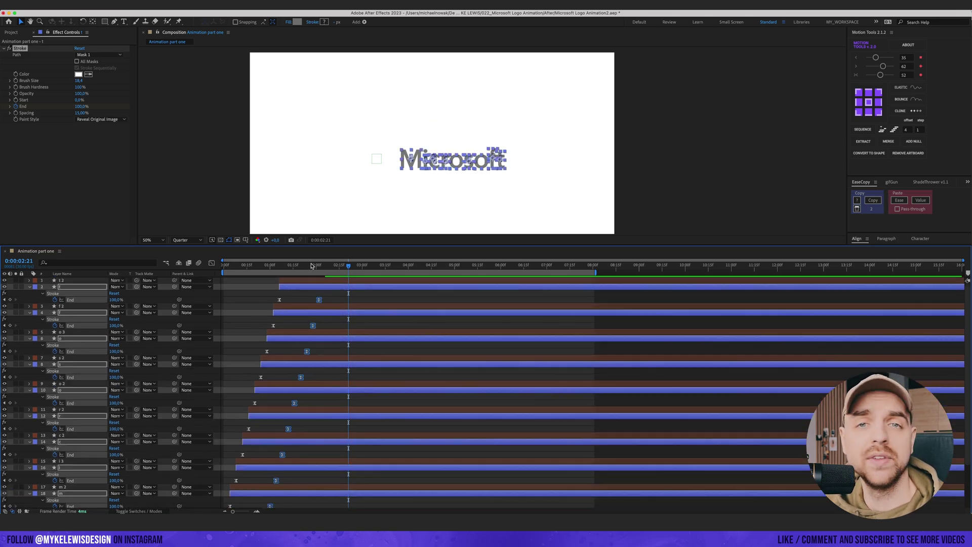
left_click_drag(312, 265, 285, 266)
left_click_drag(319, 300, 312, 302)
- Change the fill color of the original letters to red and preview the colored leading edge
left_click(297, 22)
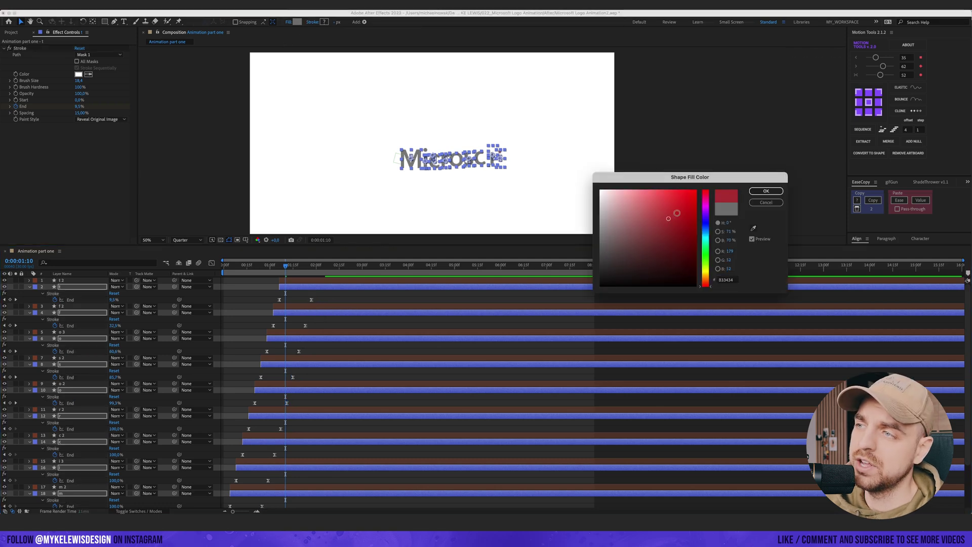
left_click(766, 190)
key("space")
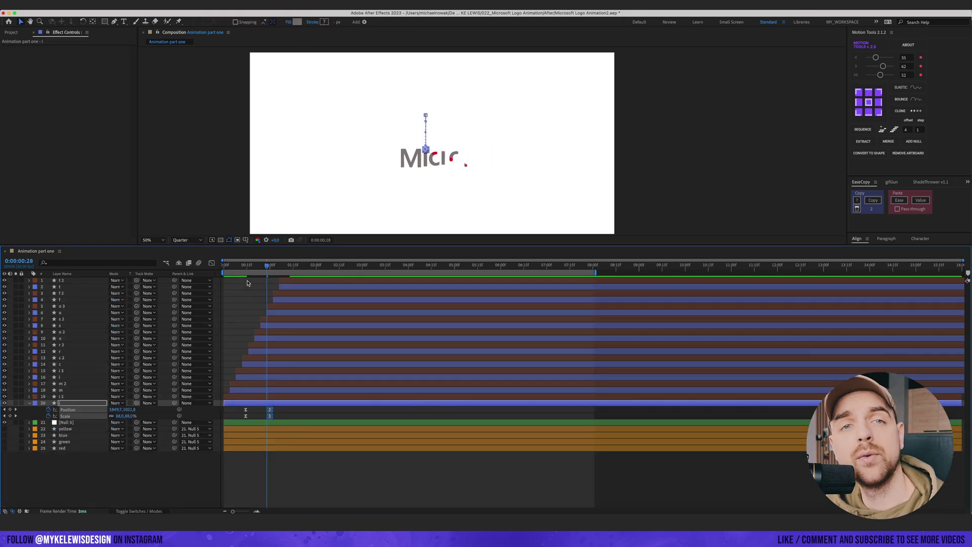
- Delete the duplicate layer of the i's dot and check the early frames of the reveal
left_click(243, 267)
left_click(291, 395)
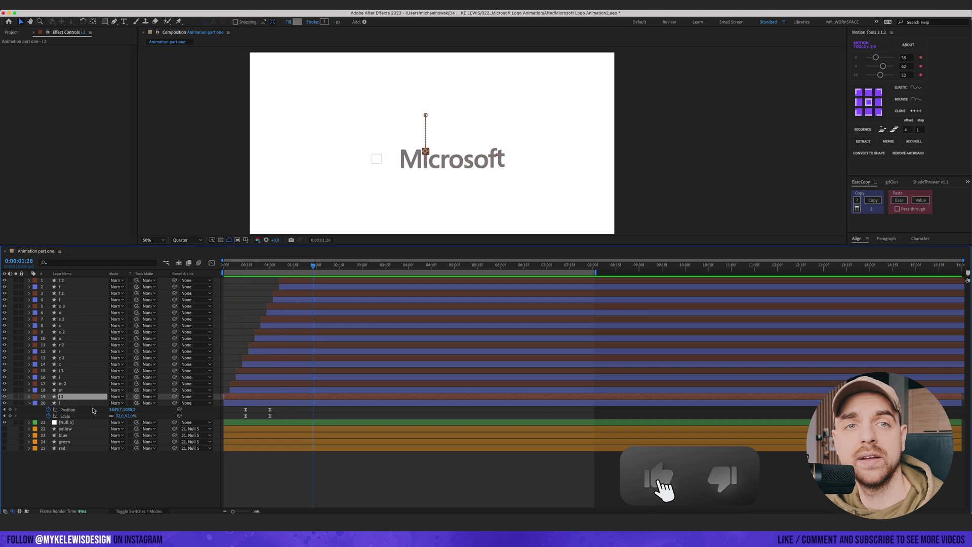
key("Delete")
left_click(243, 266)
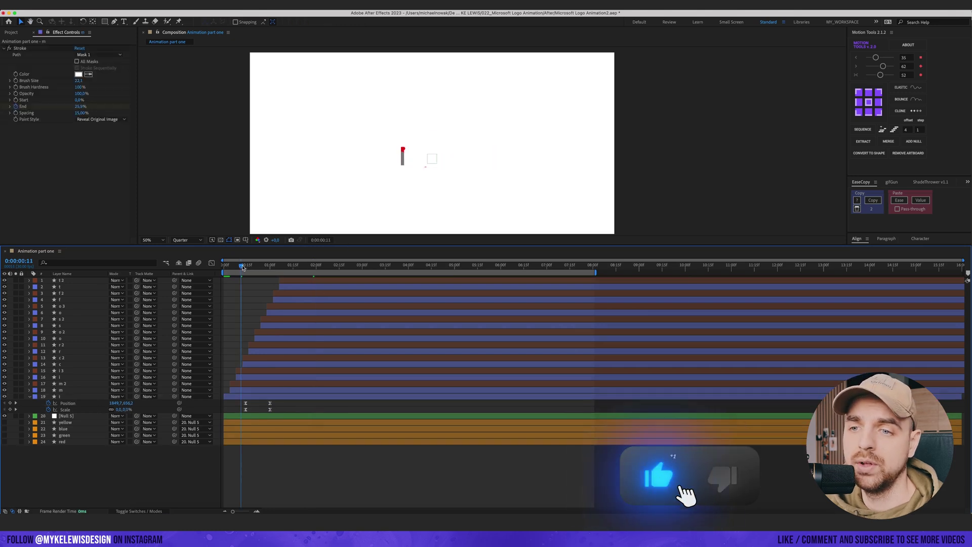
- Preview the reveal and set the original m layer's fill to the red sampled from the logo square
key("space")
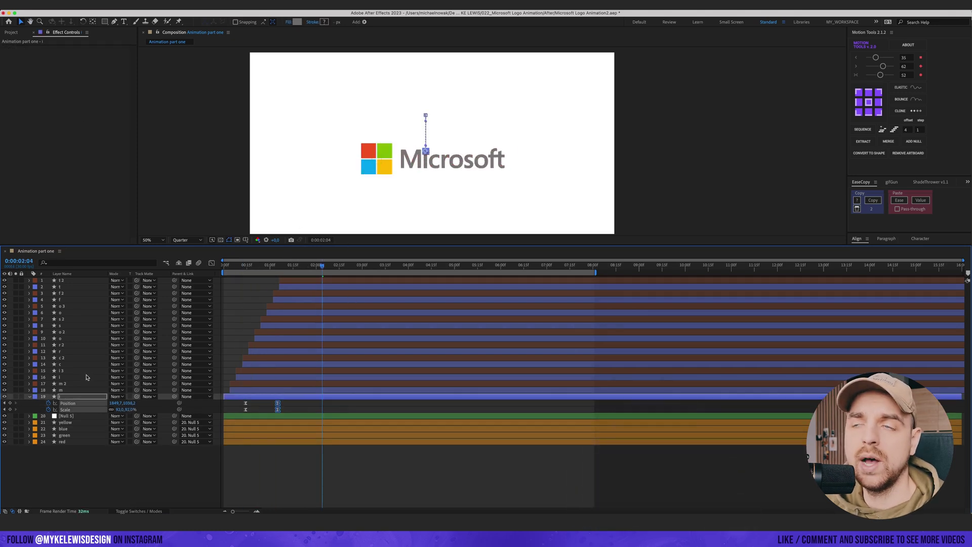
left_click_drag(296, 264, 316, 266)
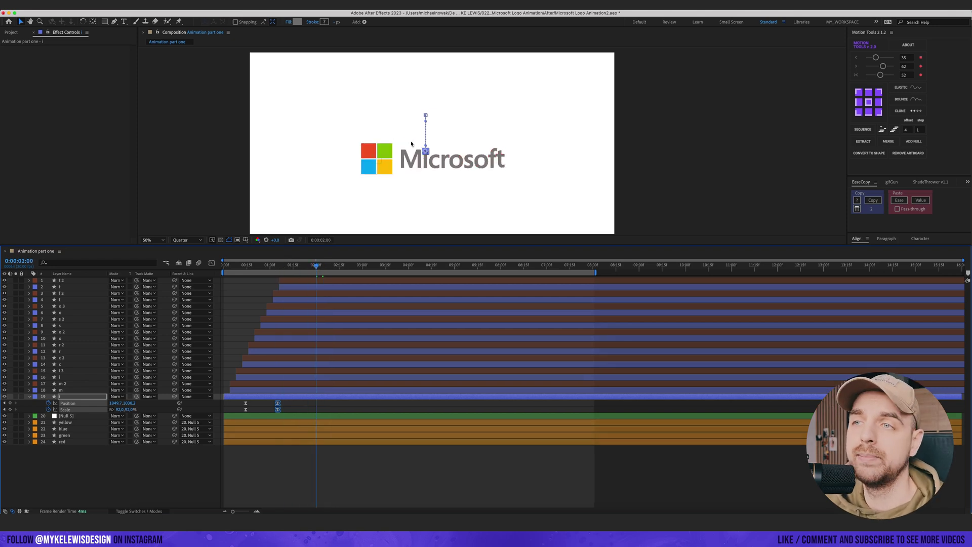
scroll(411, 144, "up", 2)
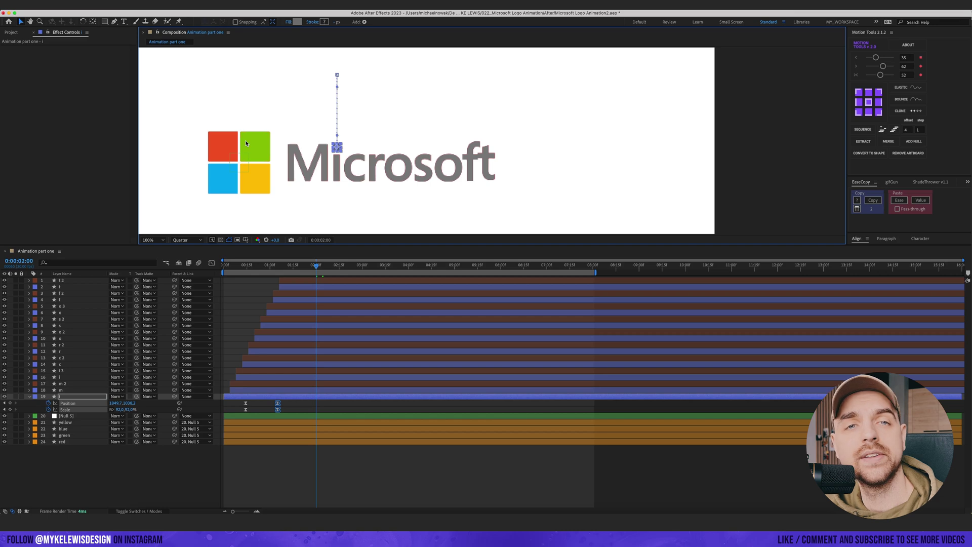
left_click(76, 389)
left_click(297, 22)
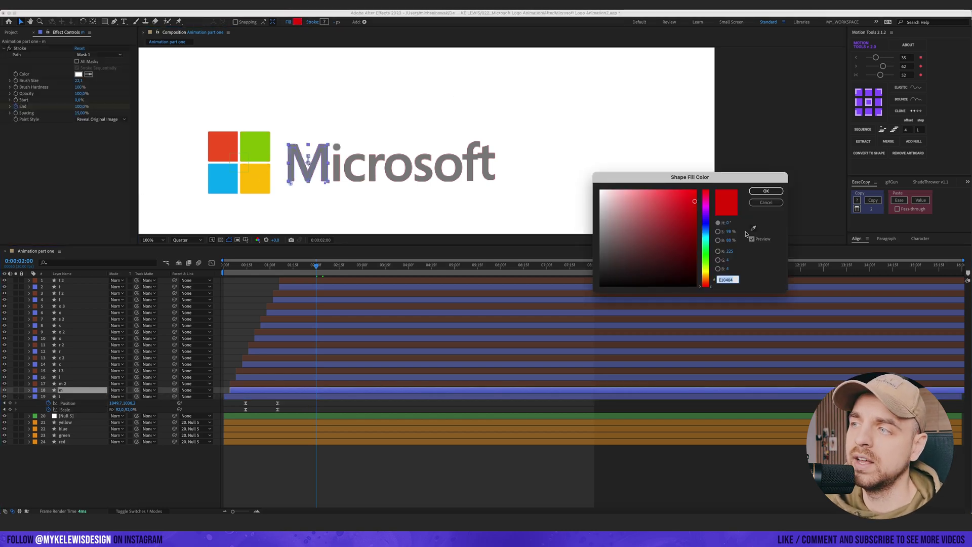
left_click(766, 191)
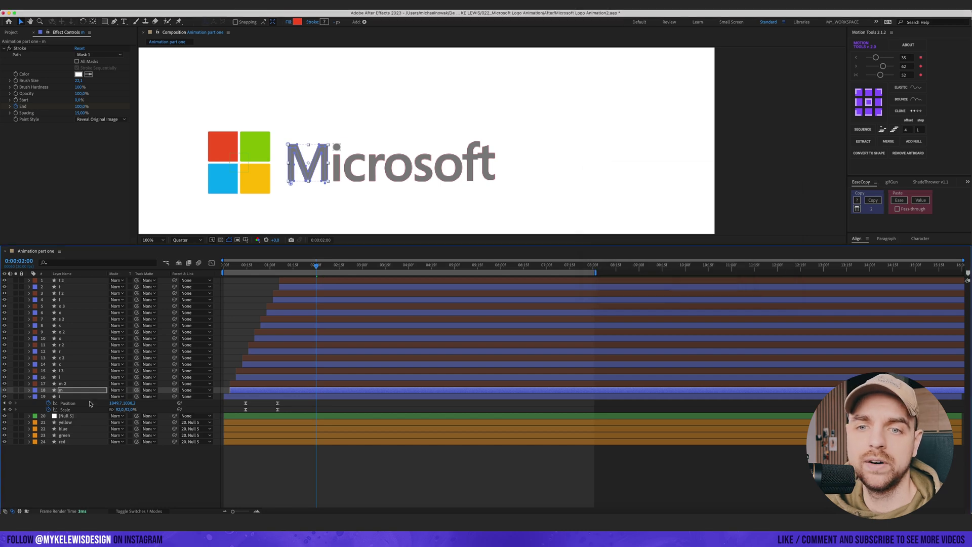
- Recolor the fills of the original i, c and r with sampled logo colors, using yellow FFB902 for the r
left_click(81, 377)
left_click(297, 22)
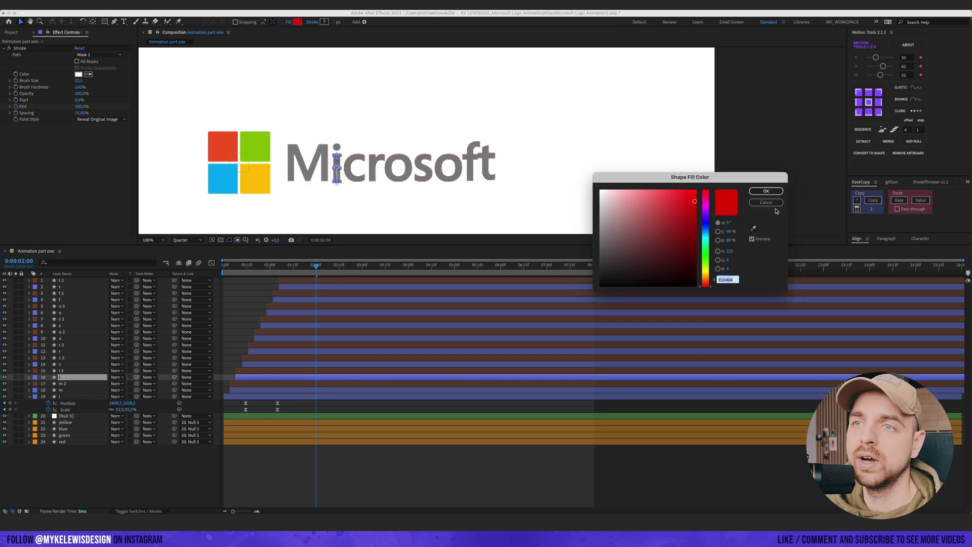
left_click(752, 229)
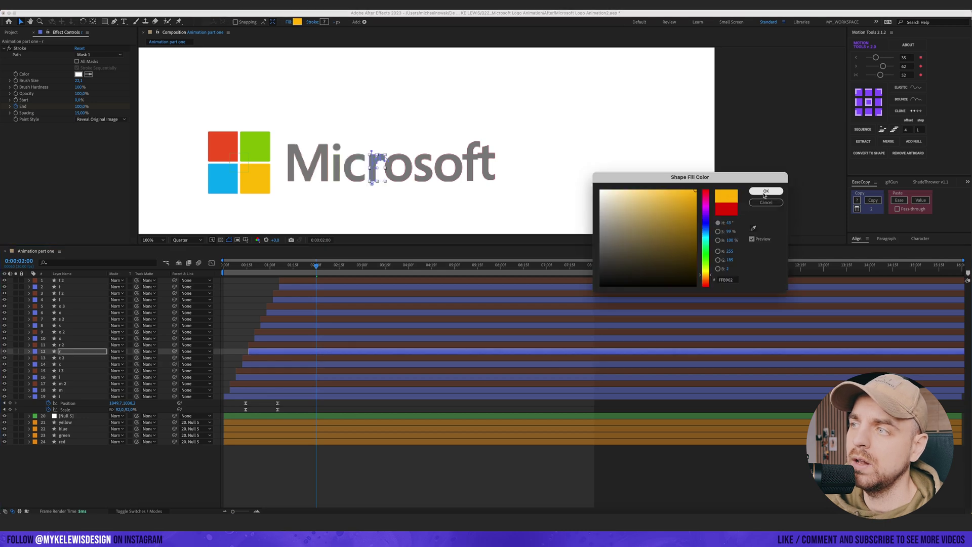
left_click(752, 192)
- Recolor the fills of the original first o and s layers with colors sampled from the logo squares
left_click(81, 338)
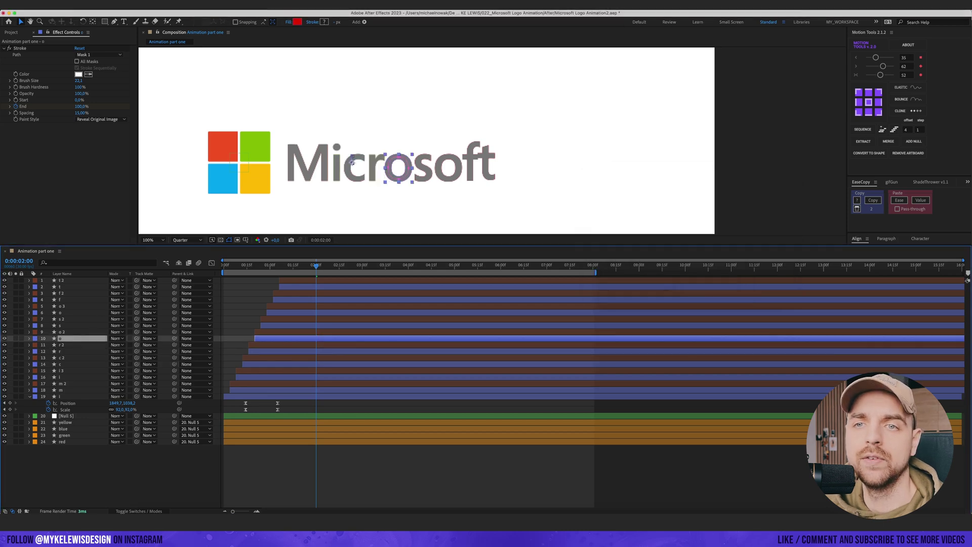
left_click(297, 21)
left_click(762, 191)
left_click(81, 326)
left_click(298, 22)
left_click(762, 191)
- Recolor the fills of the original second o, f and t layers with colors sampled from the logo squares
left_click(81, 312)
left_click(297, 22)
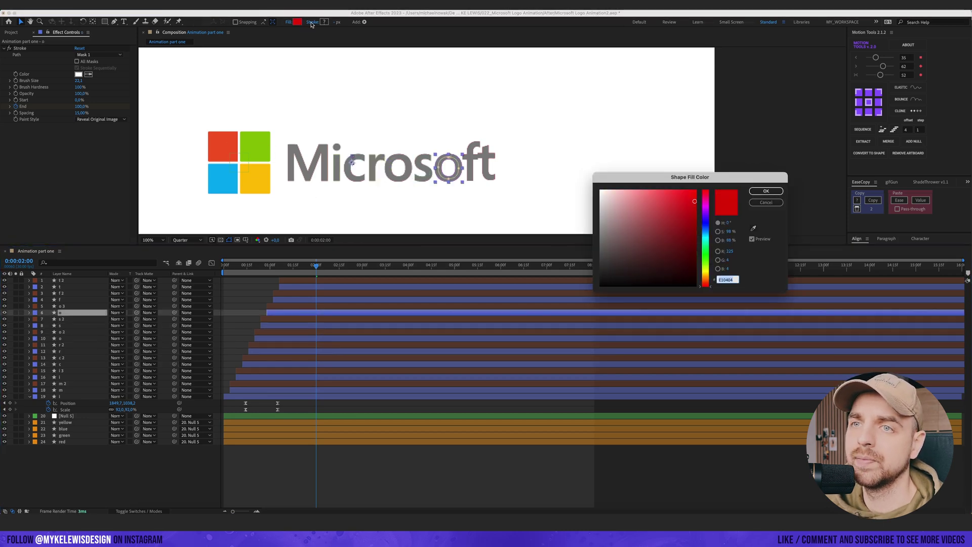
left_click(762, 191)
left_click(297, 22)
left_click(762, 191)
left_click(81, 299)
left_click(297, 21)
left_click(762, 191)
left_click(81, 286)
left_click(297, 21)
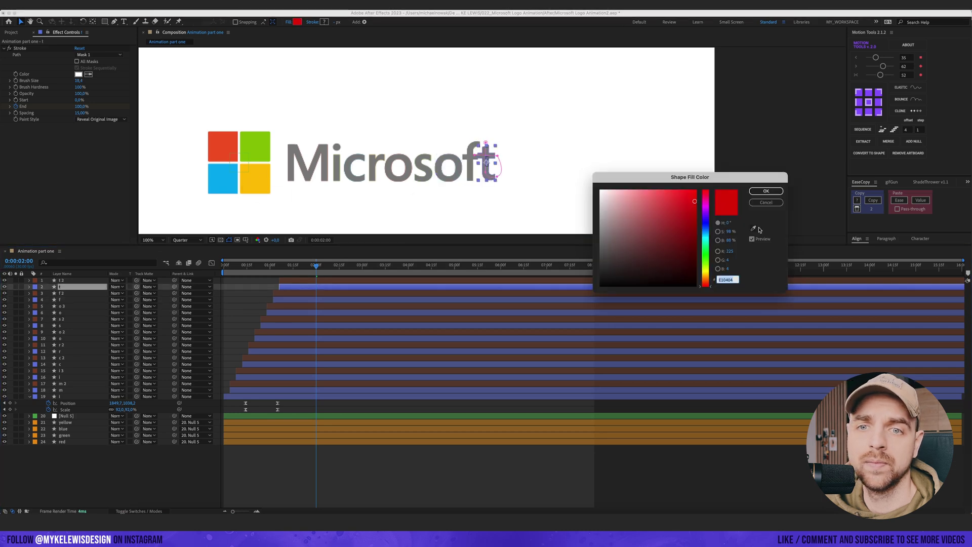
left_click(761, 192)
- Select all the wordmark layers, including the i's dot, and shift them later together in the timeline
left_click(369, 267)
key("comma")
left_click(251, 396)
left_click(288, 287, "shift")
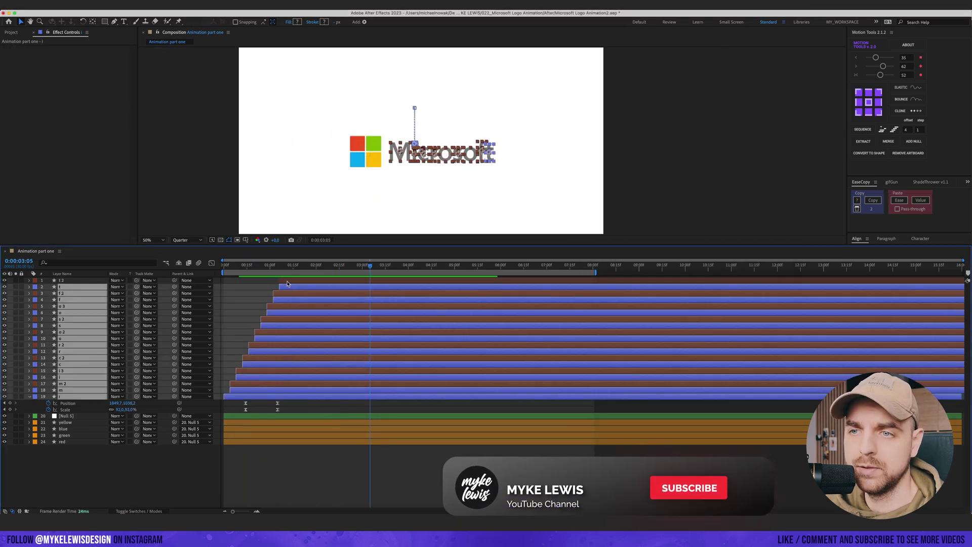
left_click(288, 281, "shift")
left_click_drag(289, 282, 321, 281)
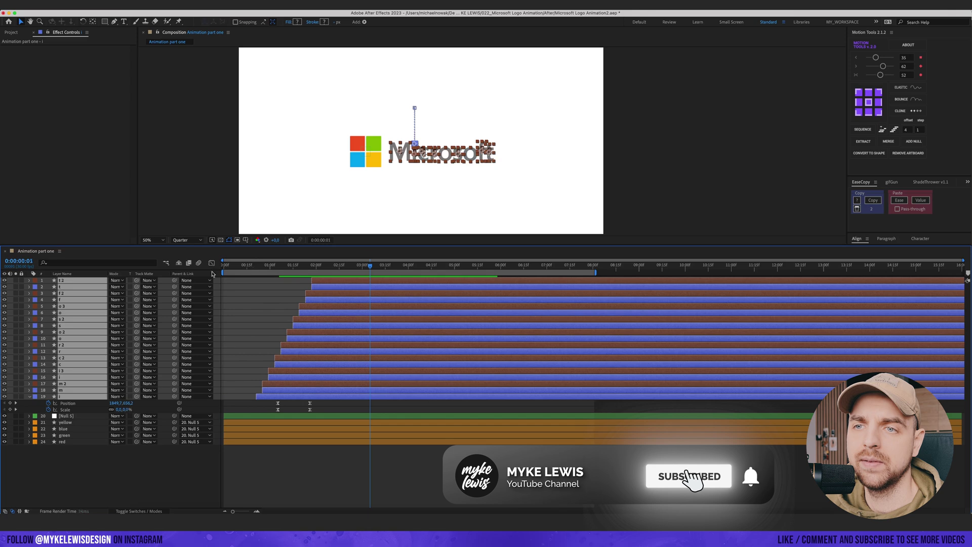
- Preview the delayed reveal and parent all letter layers to a new null with keyframed position
key("Home")
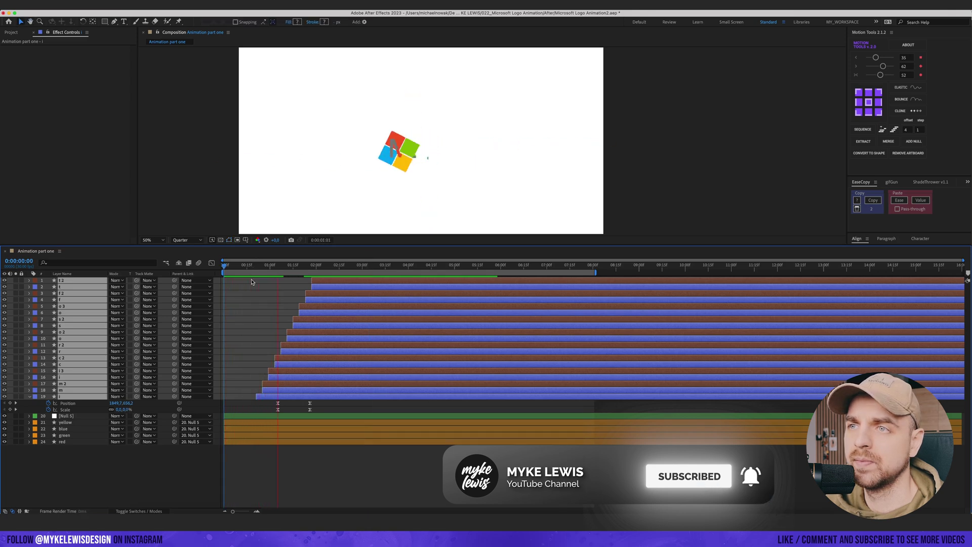
key("space")
left_click_drag(245, 265, 317, 266)
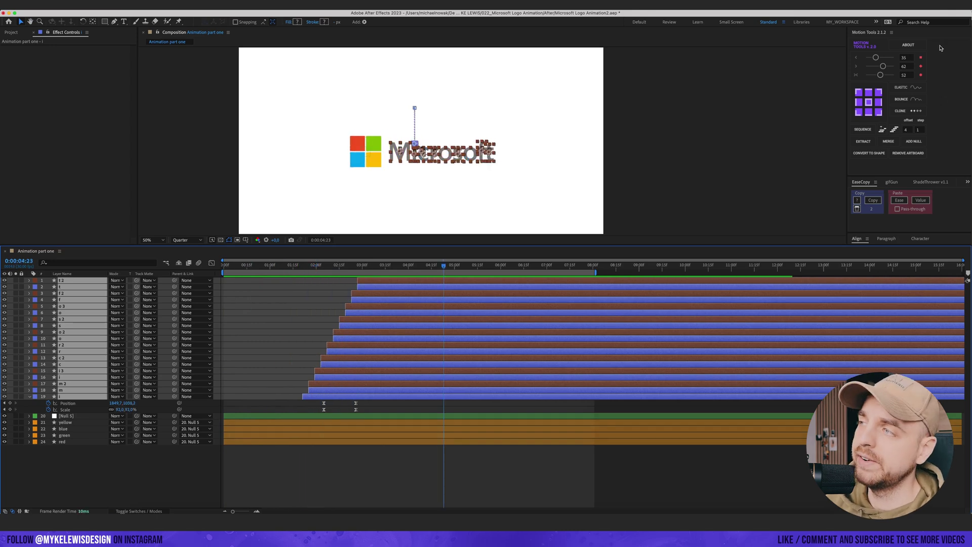
left_click(908, 141)
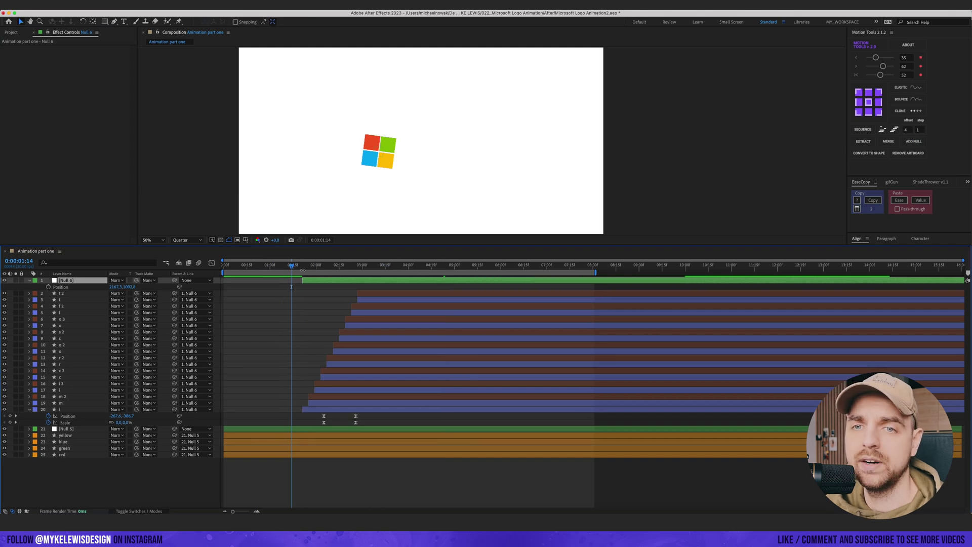
left_click_drag(291, 265, 283, 265)
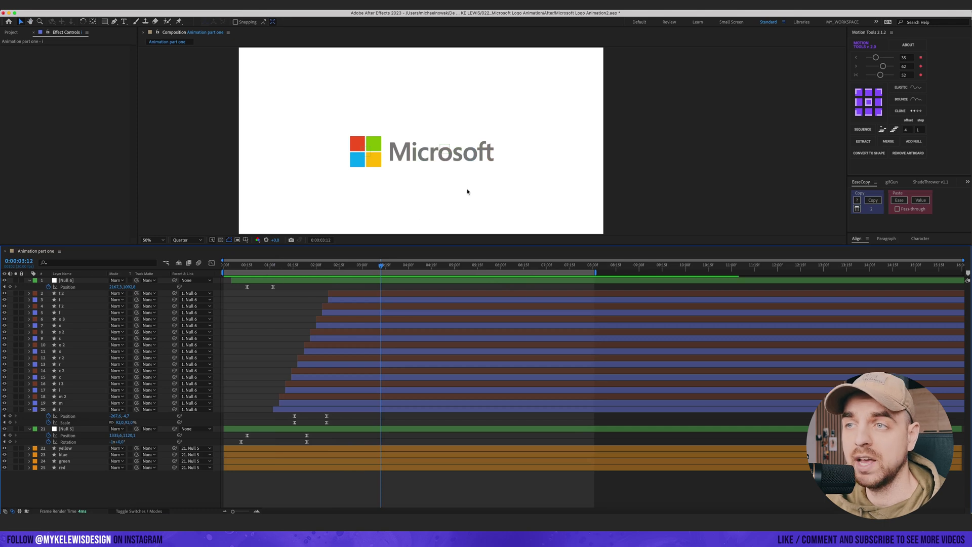
- Create a shape layer with a rectangle covering the four-square logo and place it below the red layer
left_click(133, 6)
mouse_move(139, 16)
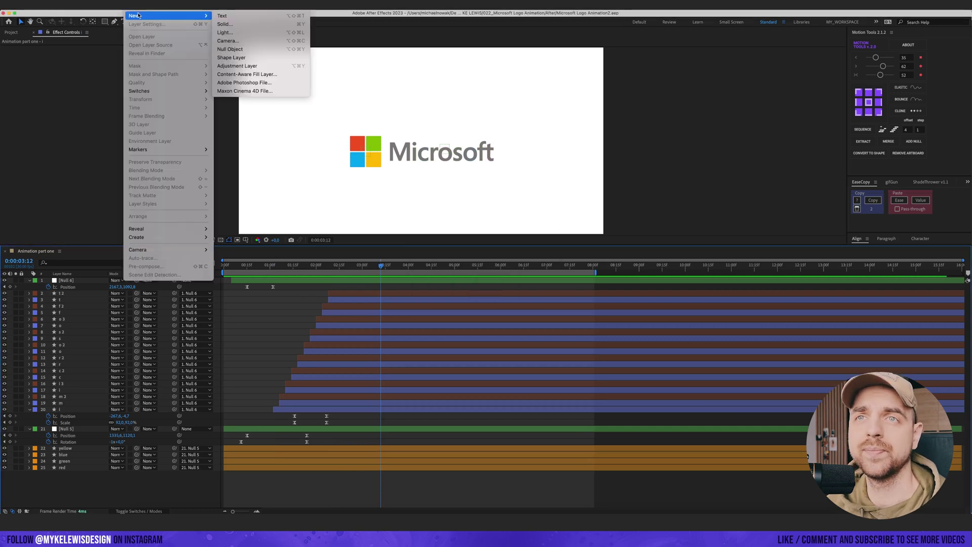
left_click(231, 58)
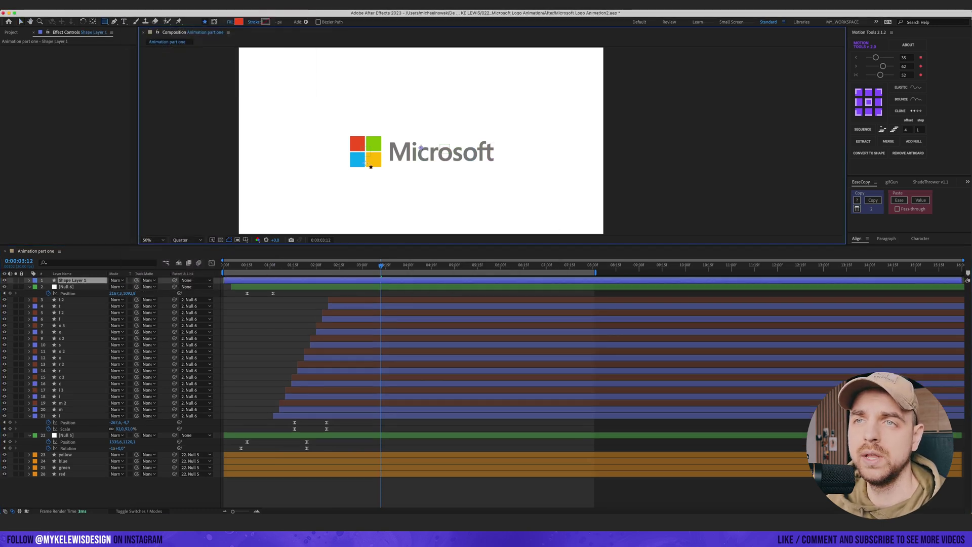
scroll(268, 119, "up", 1)
left_click_drag(276, 130, 400, 97)
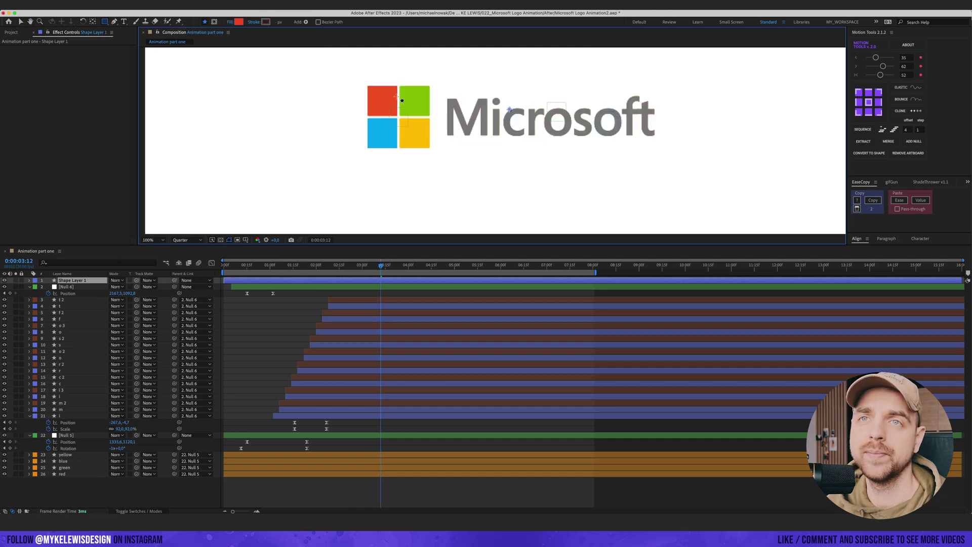
scroll(399, 97, "up", 1)
left_click_drag(298, 75, 437, 211)
left_click_drag(72, 282, 86, 501)
- Adjust the rectangle's corner points to match the outer edges of the four logo squares
left_click(20, 22)
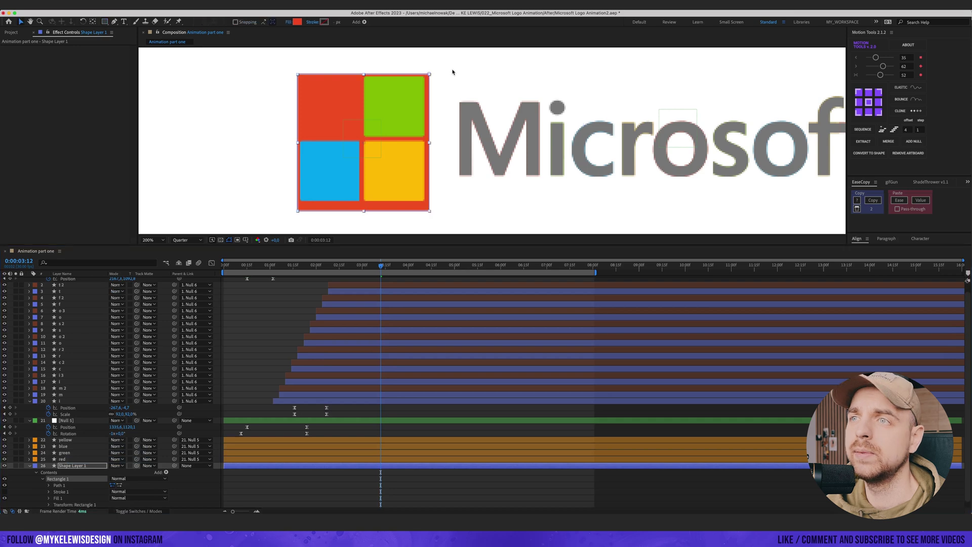
left_click(430, 76)
double_click(429, 77)
left_click_drag(429, 211, 427, 204)
scroll(429, 212, "down", 1)
- Set Shape Layer 1 as the inverted alpha track matte for all the wordmark letter layers
left_click(72, 465)
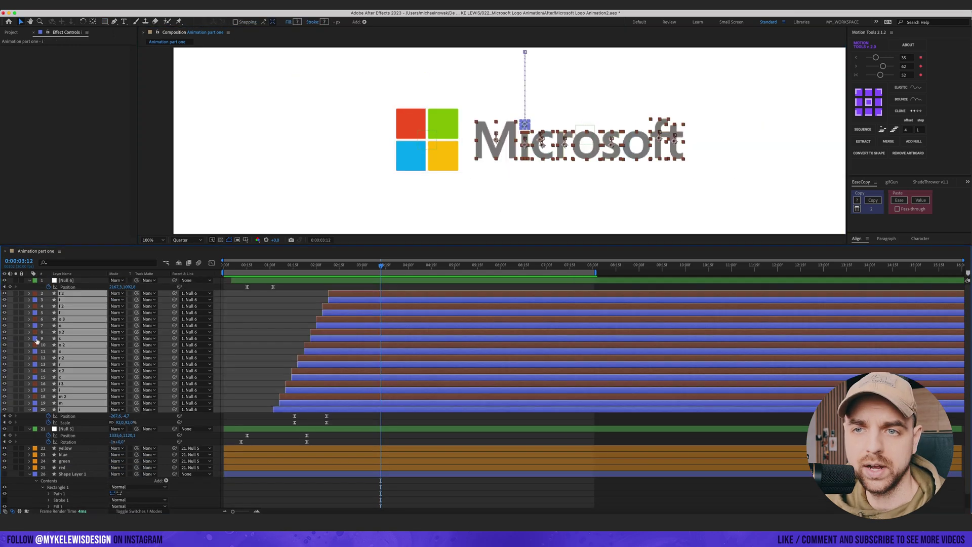
scroll(130, 382, "down", 2)
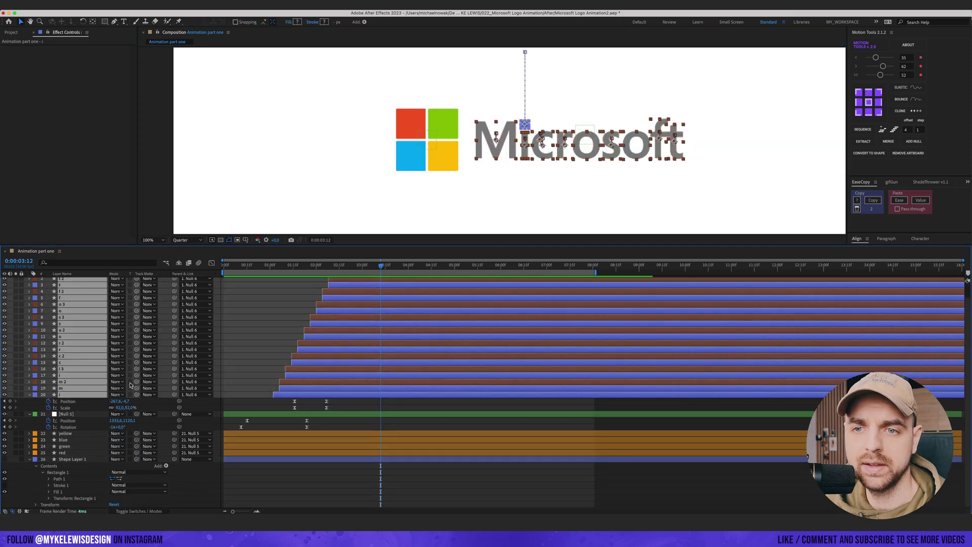
left_click_drag(75, 456, 76, 458)
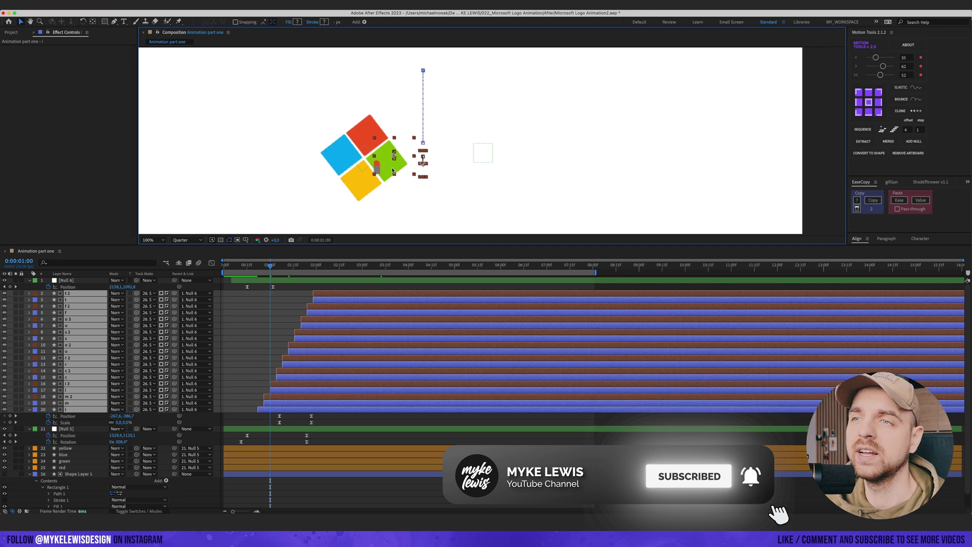
- Parent Shape Layer 1 to Null 5 and check that the matte follows the moving squares
left_click_drag(423, 169, 400, 155)
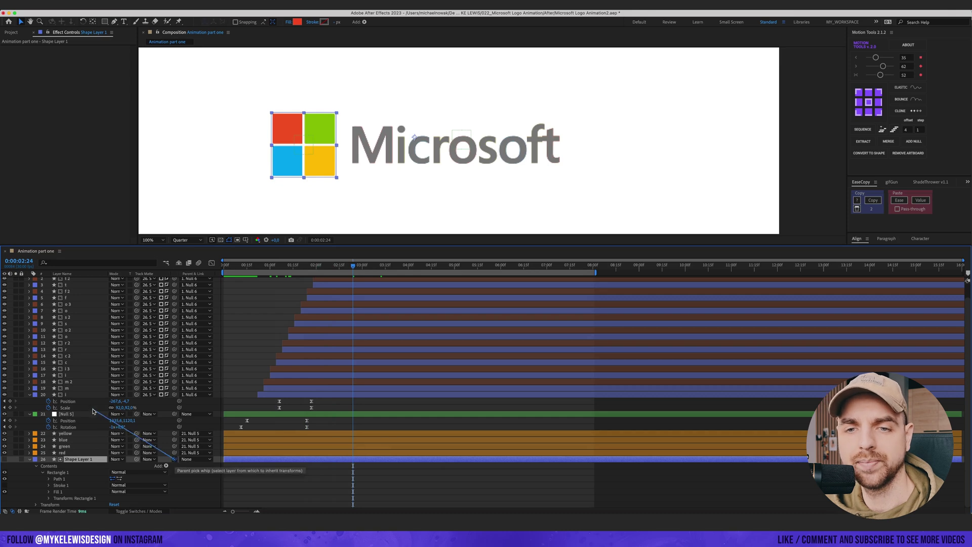
left_click_drag(87, 415, 87, 414)
left_click_drag(353, 264, 314, 264)
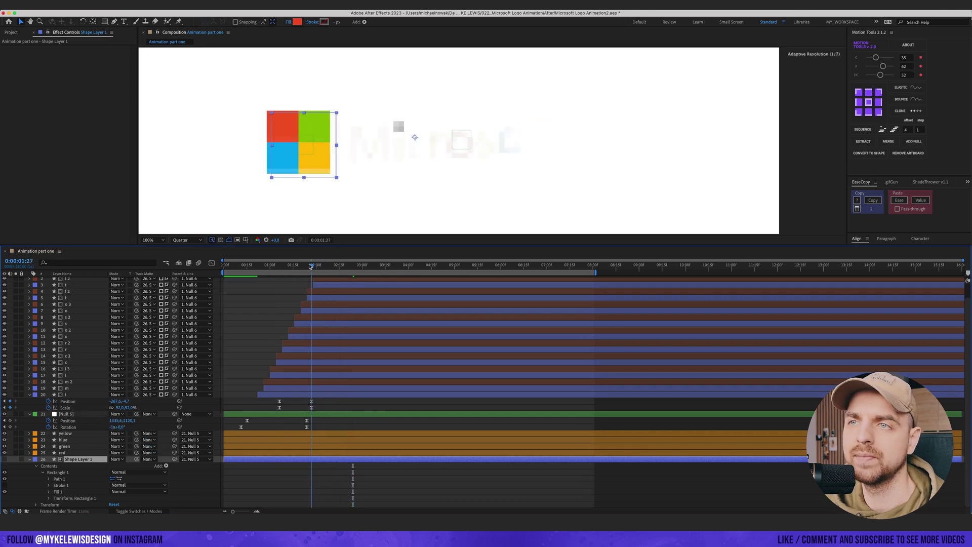
- Add scale keyframes to Null 5 during the squares' spin and preview the animation
key("comma")
key("shift+s")
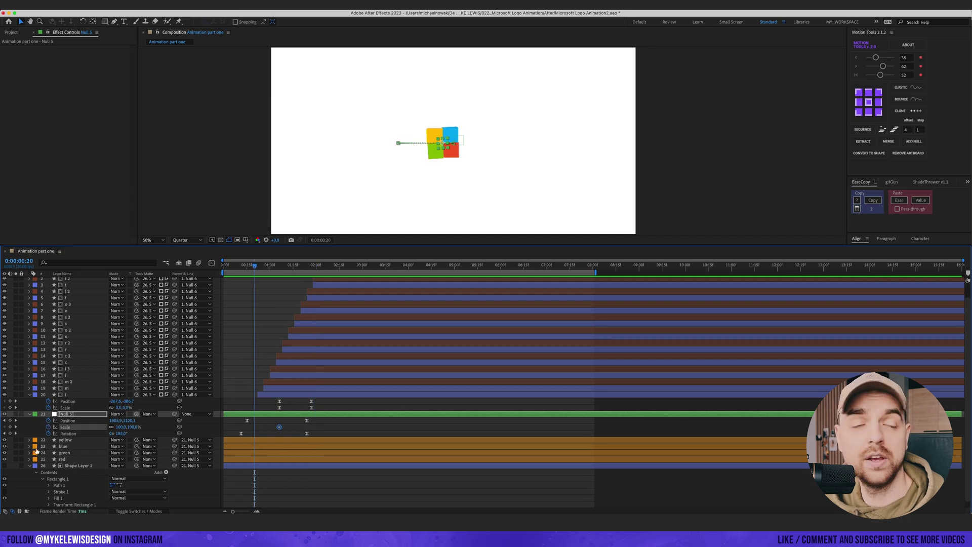
key("space")
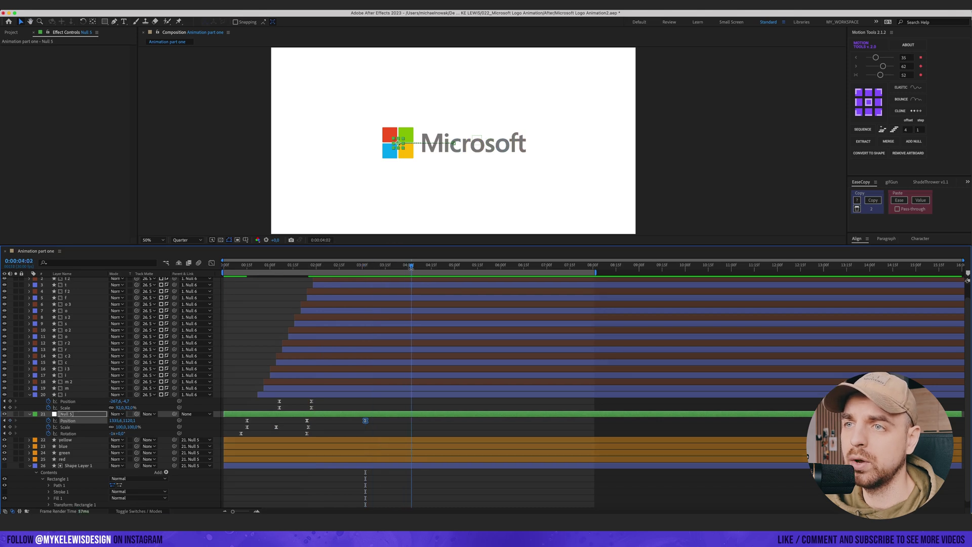
- Keyframe Null 5's position to slide the squares across to the wordmark's far end, ease the motion and preview it
left_click_drag(116, 421, 640, 397)
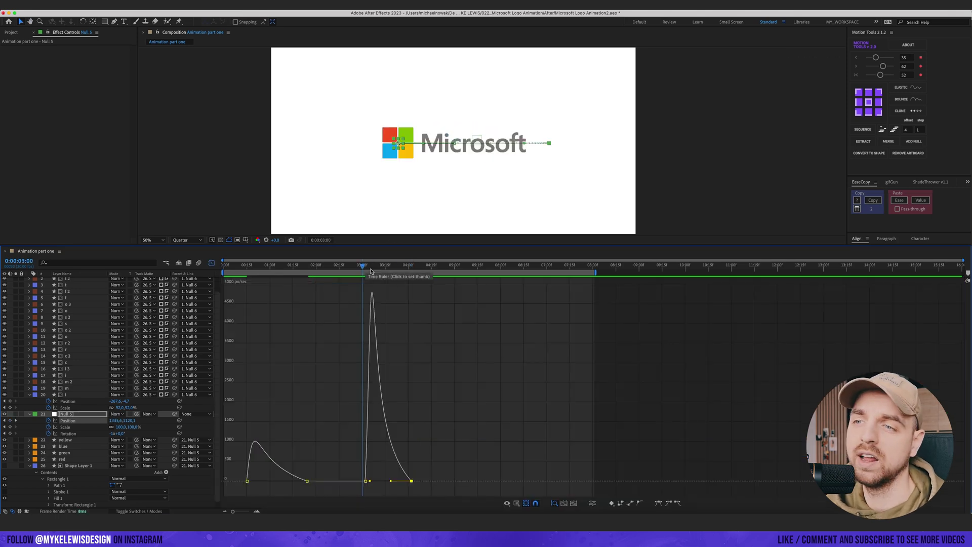
key("space")
left_click(211, 262)
left_click(261, 266)
key("space")
left_click_drag(408, 267, 371, 268)
- Trim the out points of the m layers, the original i and its dot as the squares cover them
left_click(78, 465)
left_click_drag(372, 269, 371, 269)
left_click(393, 387)
left_click(393, 382, "shift")
key("alt+bracketright")
left_click(394, 375)
left_click(394, 395, "shift")
key("alt+bracketright")
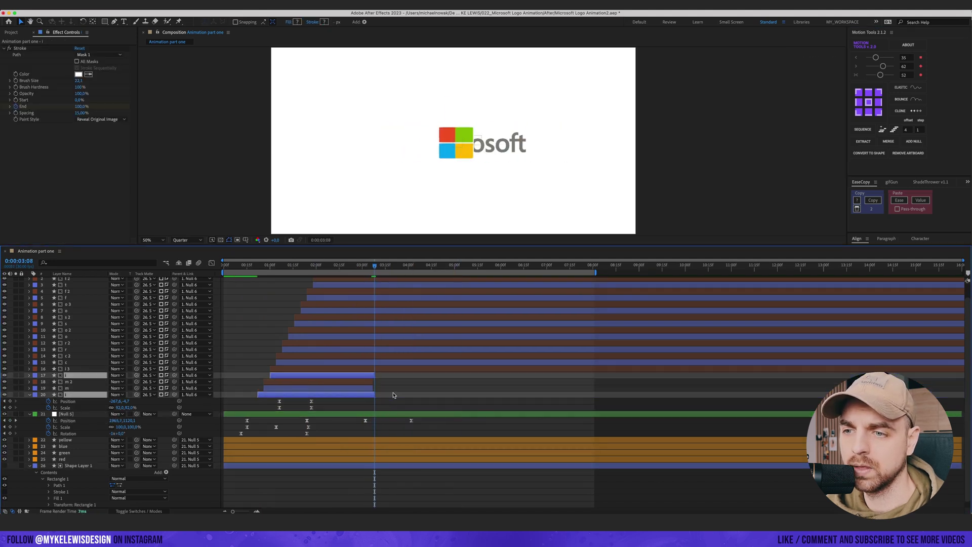
- Trim the out points of the i duplicate, both c and r layers and the original first o as the squares pass
left_click(389, 368)
left_click(382, 356)
left_click(381, 349, "shift")
key("alt+bracketright")
left_click(381, 343)
left_click(380, 336, "shift")
key("equal")
key("alt+bracketright")
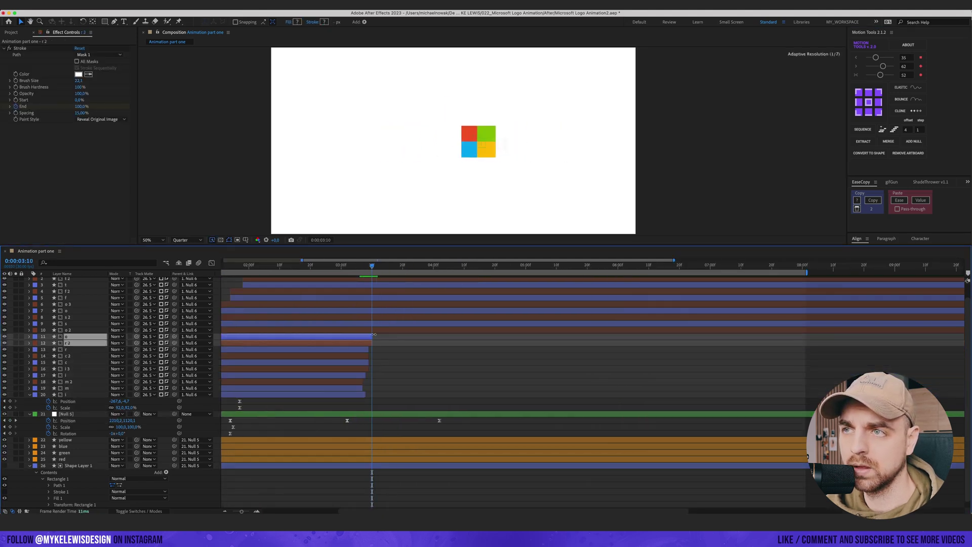
- Trim the remaining o, s, f and t layers where the squares cover them, and preview the exit
left_click(380, 330)
left_click(382, 317)
left_click(383, 310, "shift")
key("alt+bracketright")
left_click(389, 304)
left_click(391, 297, "shift")
key("alt+bracketright")
left_click(405, 291)
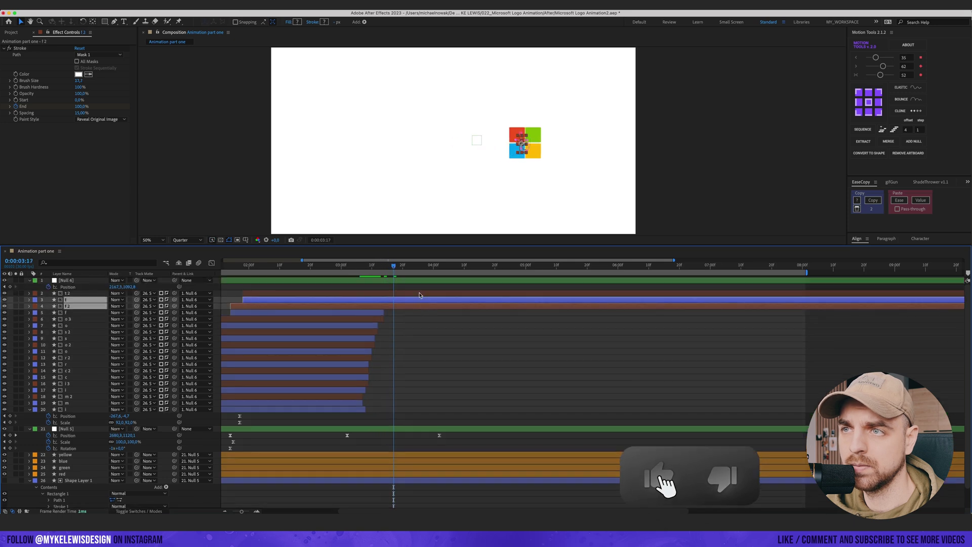
double_click(332, 260)
key("space")
- Keyframe the scale of the yellow, blue, green and red squares down to 0% as the slide ends
left_click(397, 454)
left_click(396, 474, "shift")
key("s")
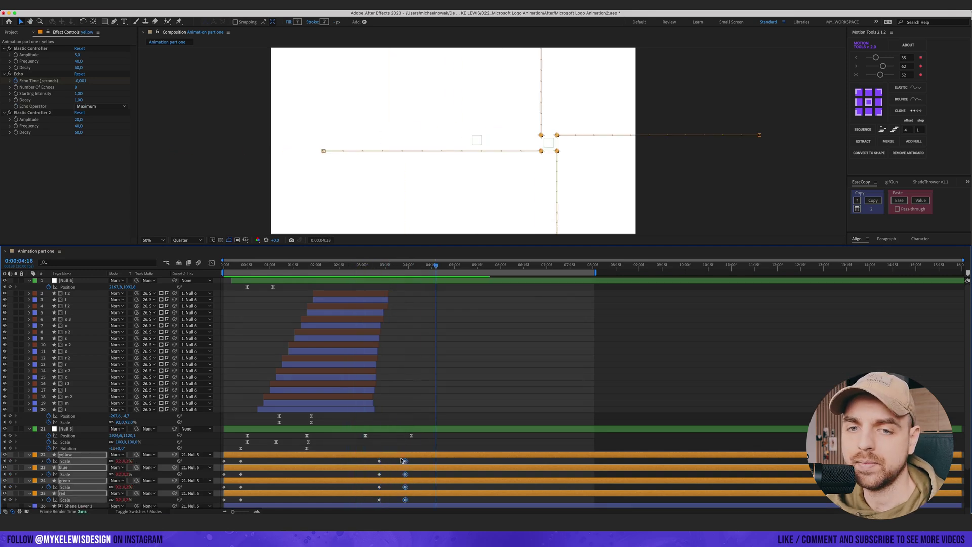
- Keyframe an extra rotation on Null 5 during the exit slide and preview the result
left_click(66, 429)
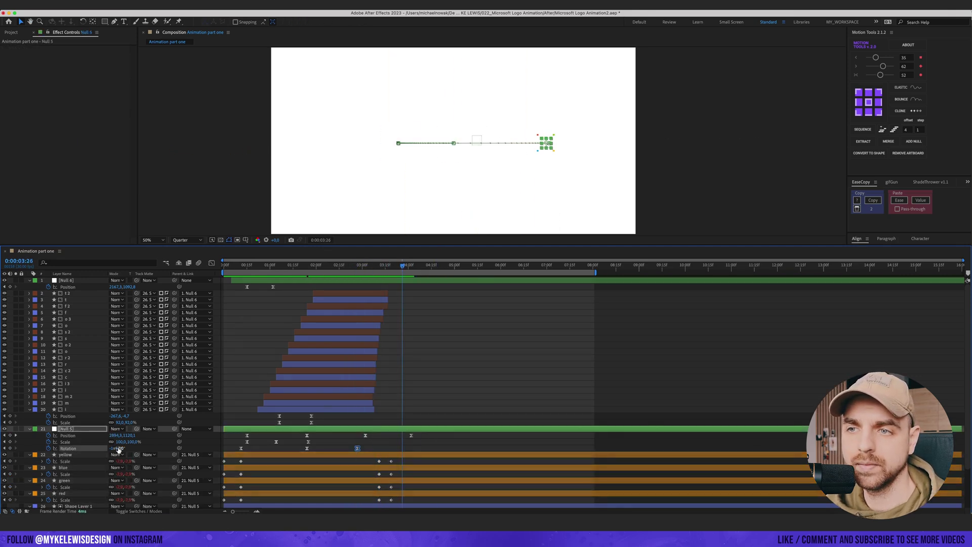
left_click_drag(284, 265, 339, 267)
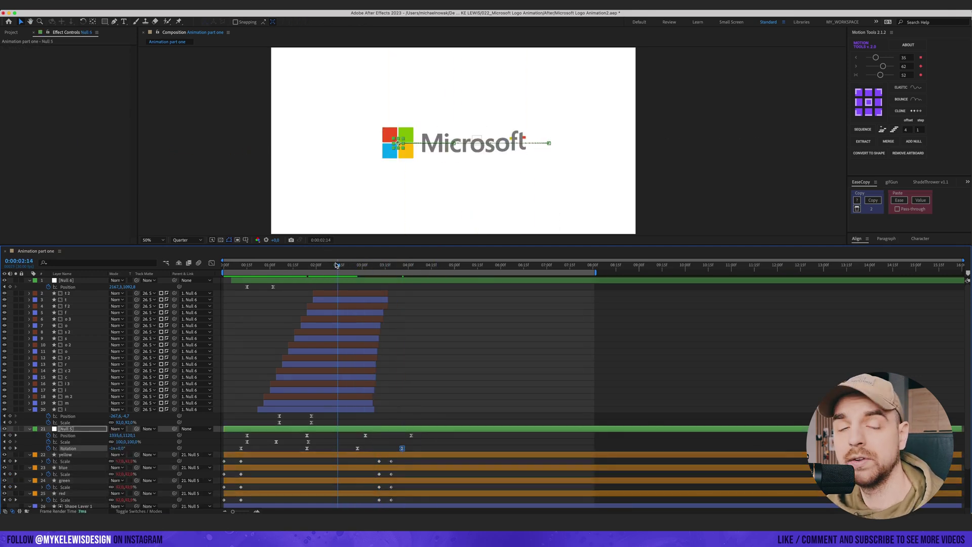
key("space")
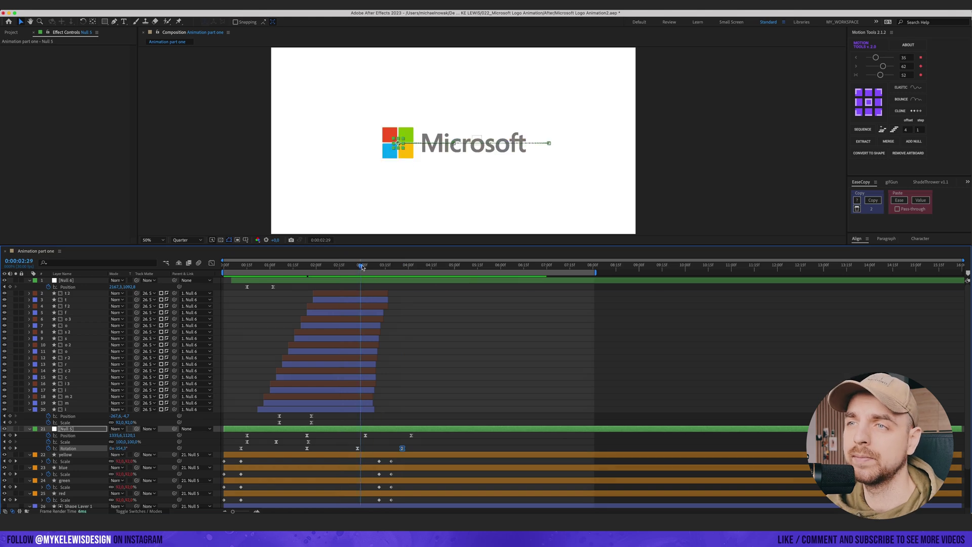